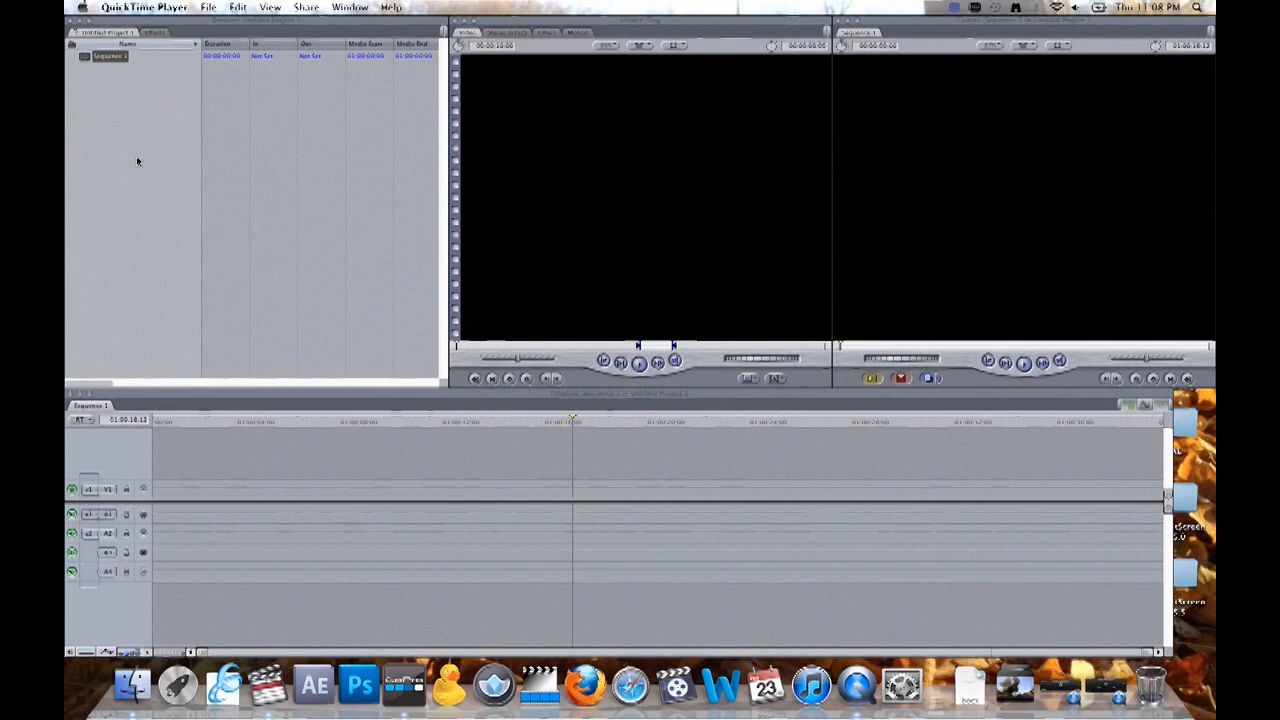
# - Launch GoPro CineForm Studio and open the RIGHT HELMENT folder, inside GoKart Cams on the Desktop, in a new Finder window
pyautogui.click(138, 161)
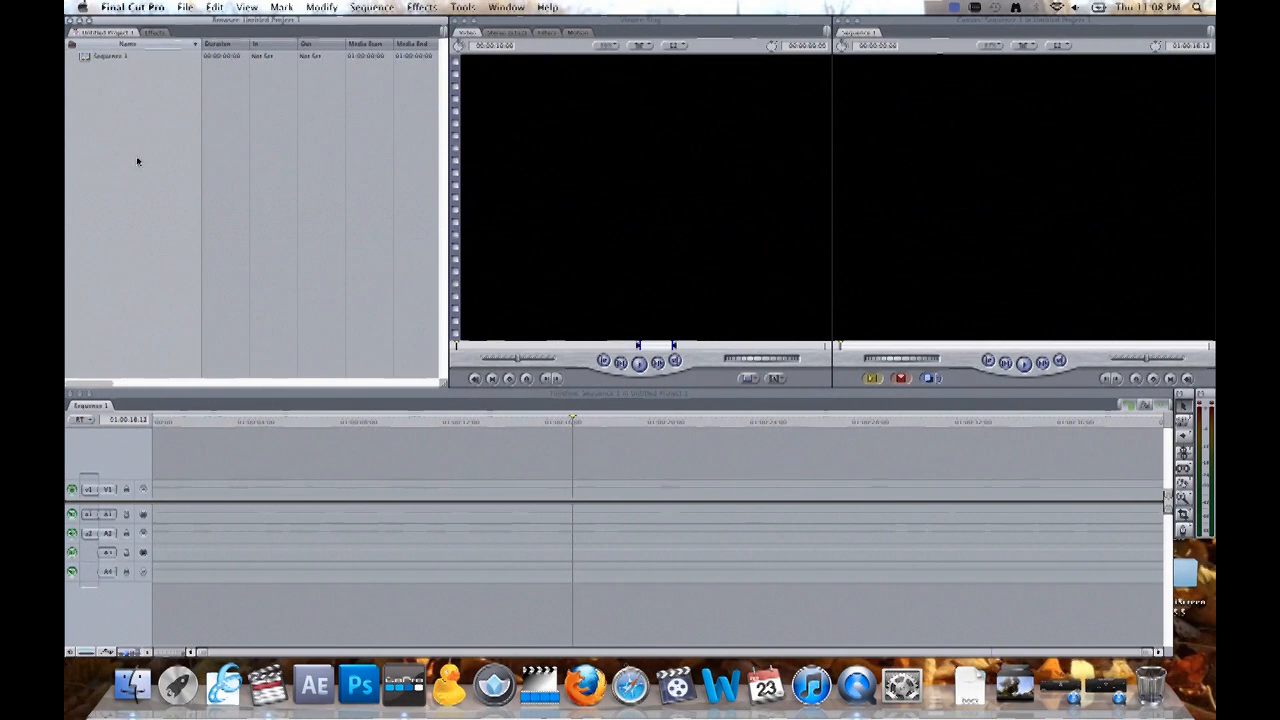
pyautogui.click(404, 684)
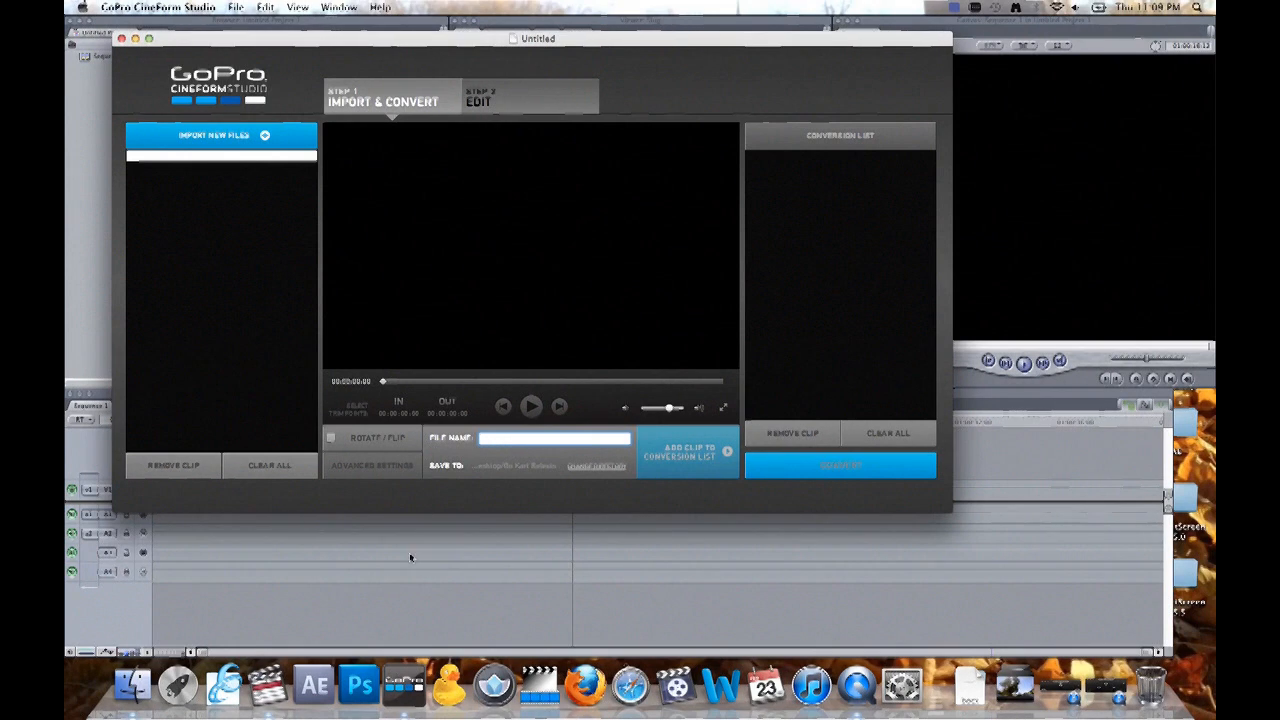
pyautogui.press('super+Tab')
pyautogui.press('super+Tab')
pyautogui.press('super+Tab')
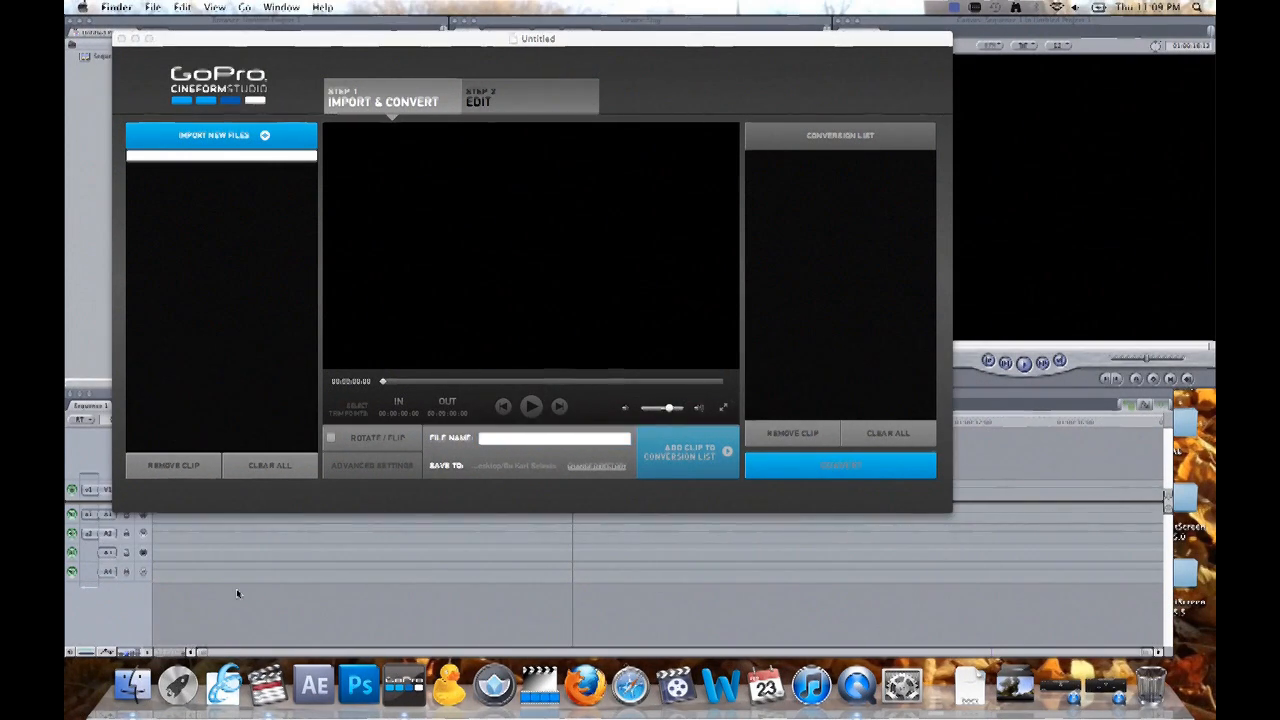
pyautogui.press('super+n')
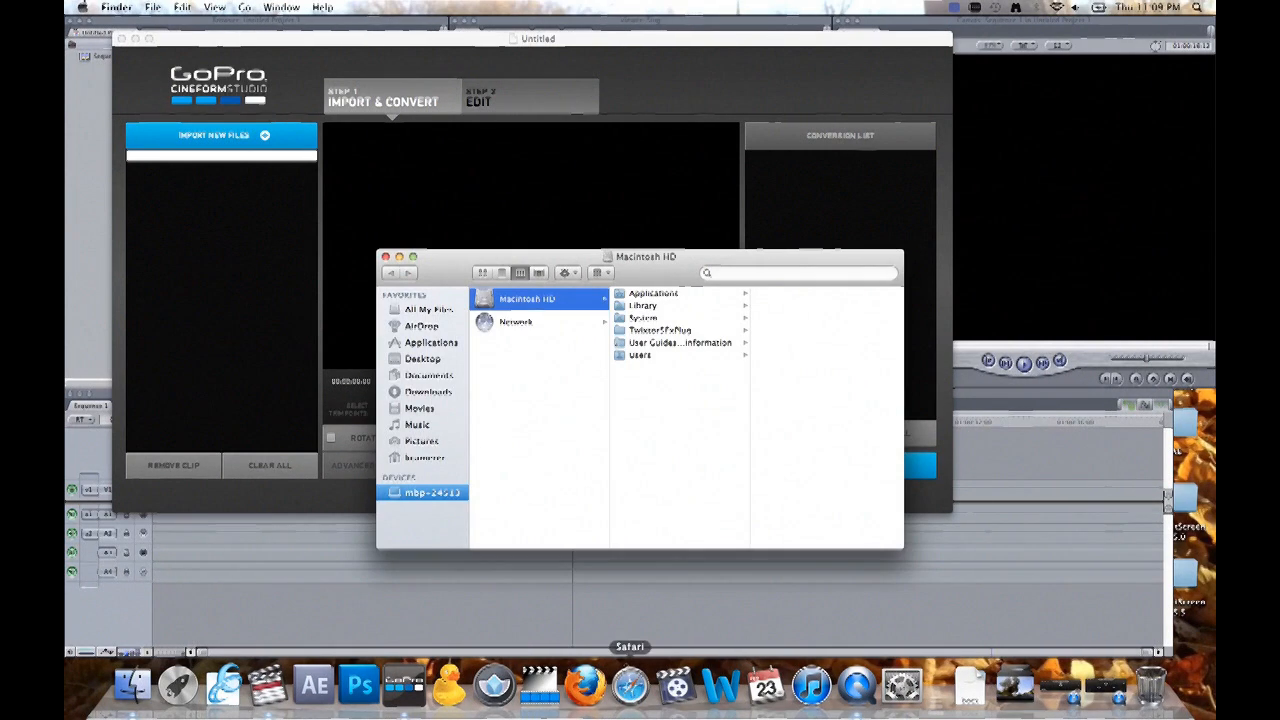
pyautogui.click(433, 359)
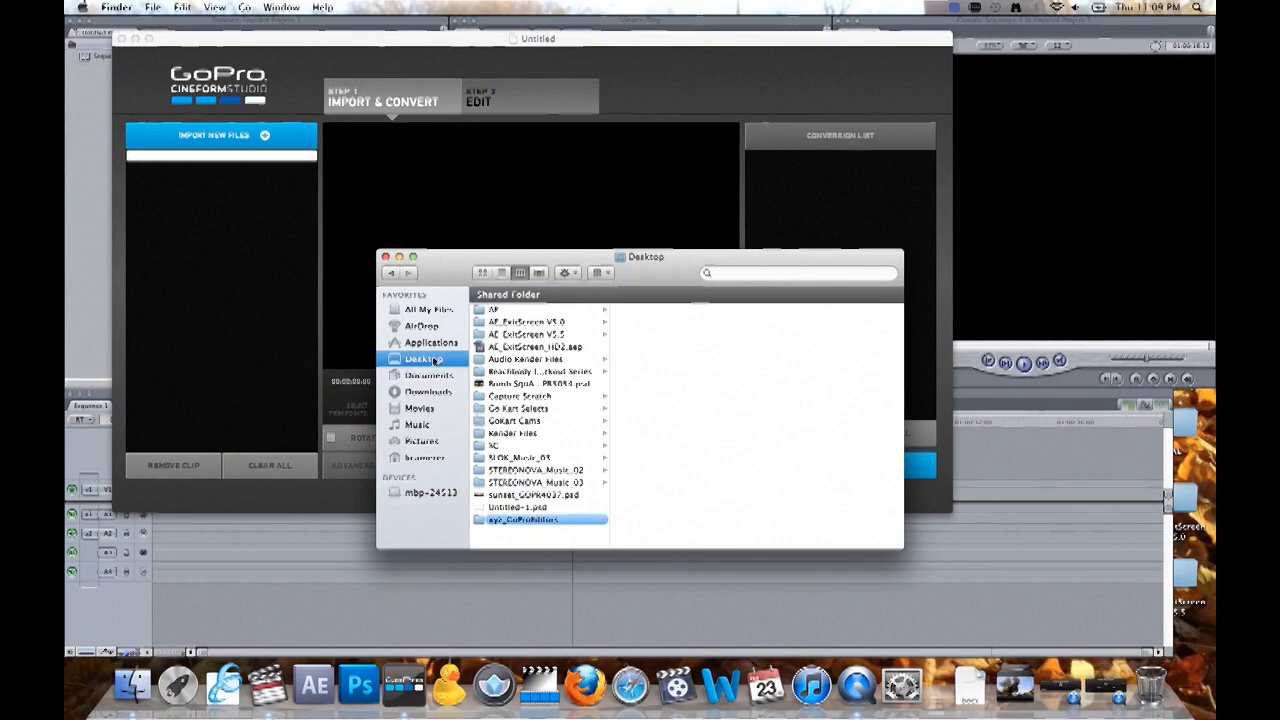
pyautogui.click(554, 411)
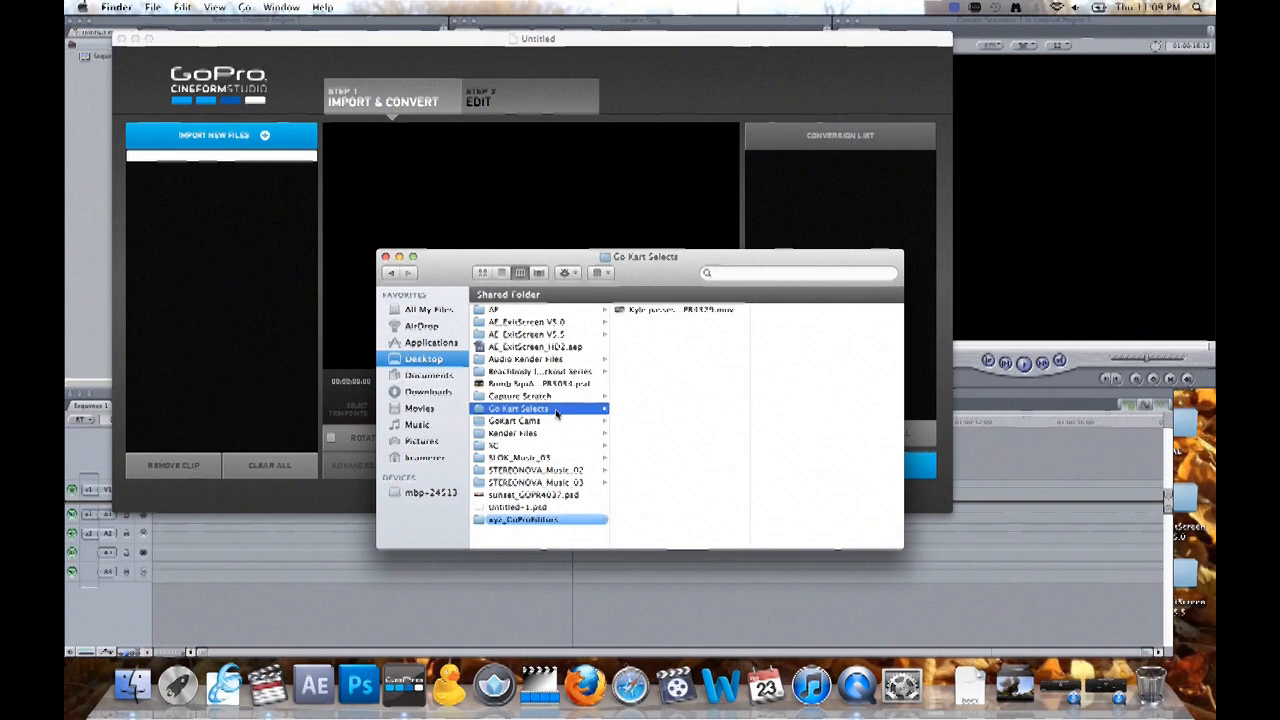
pyautogui.click(568, 421)
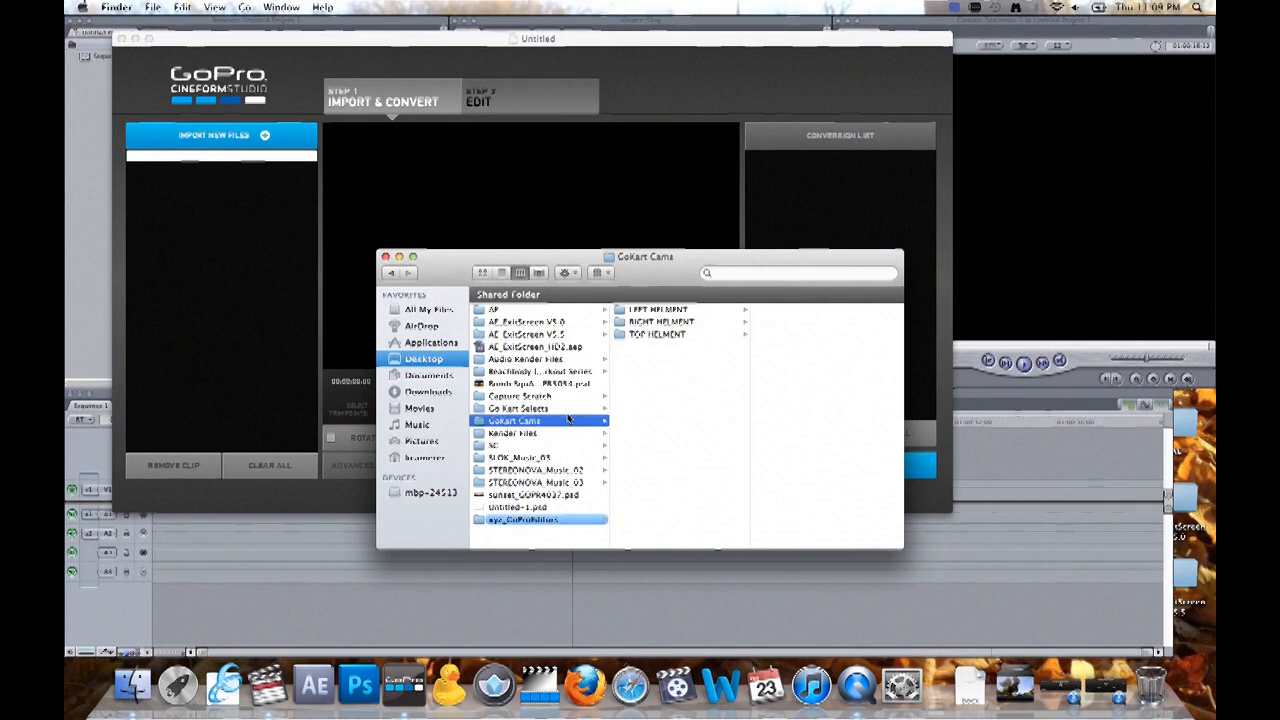
pyautogui.click(660, 322)
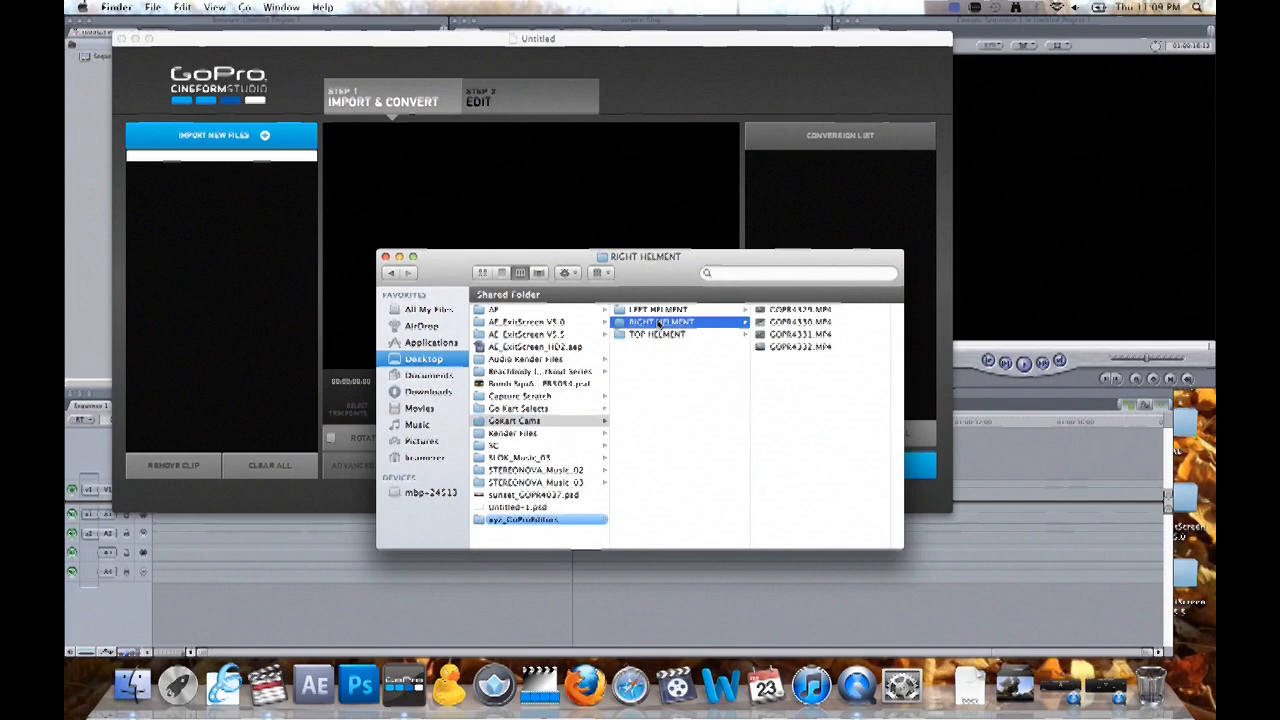
# - Import GOPR4329.MP4 from the RIGHT HELMENT folder into GoPro CineForm Studio and close the Finder window
pyautogui.click(814, 310)
pyautogui.moveTo(630, 313); pyautogui.dragTo(237, 309)
pyautogui.click(211, 238)
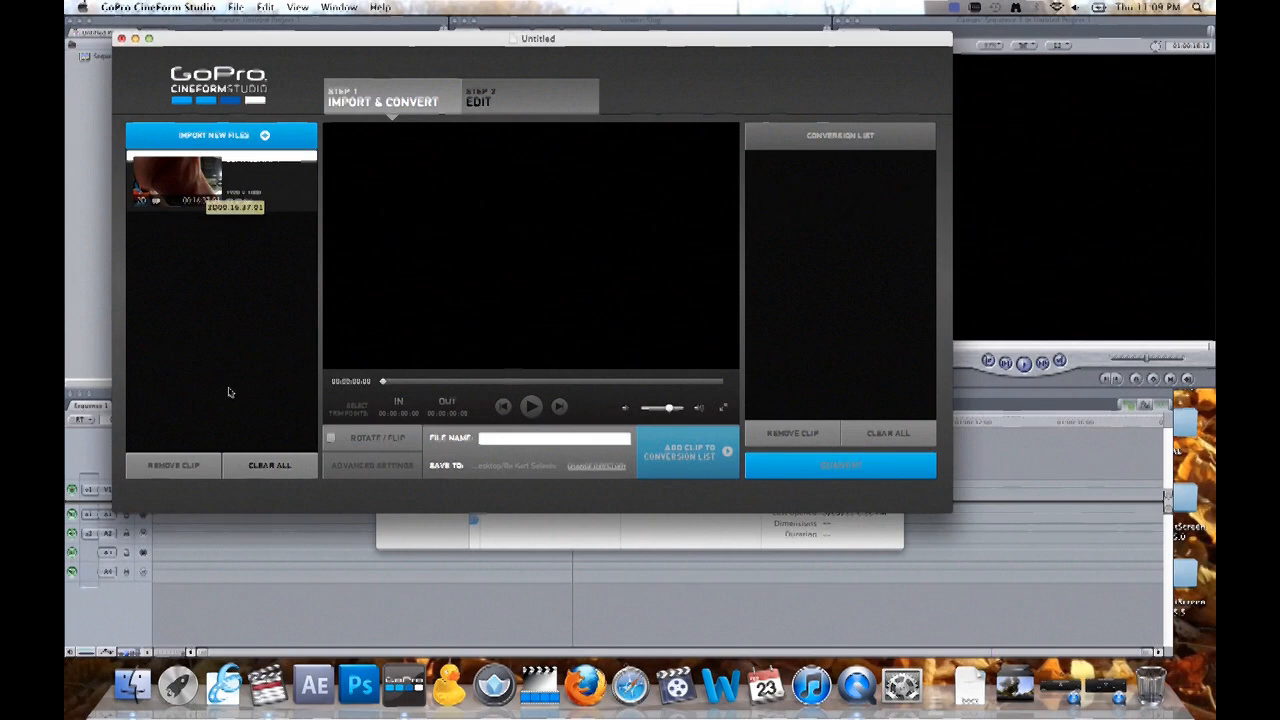
pyautogui.click(570, 538)
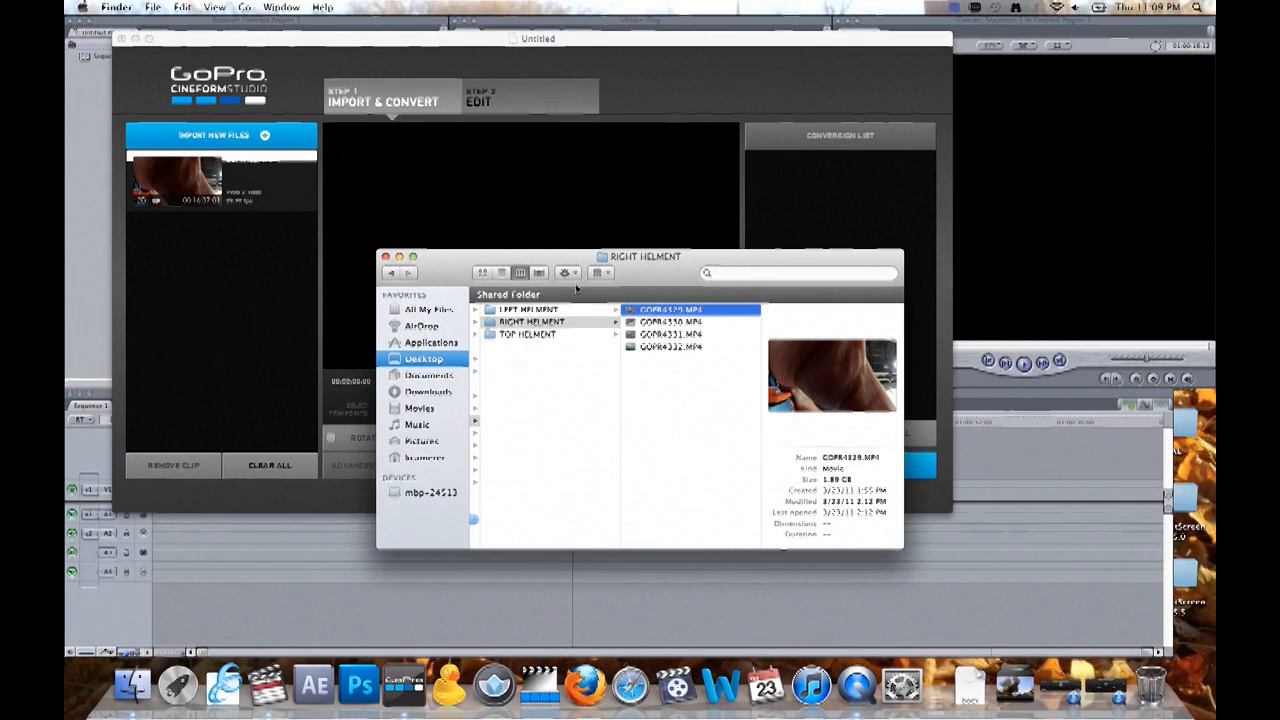
pyautogui.click(385, 258)
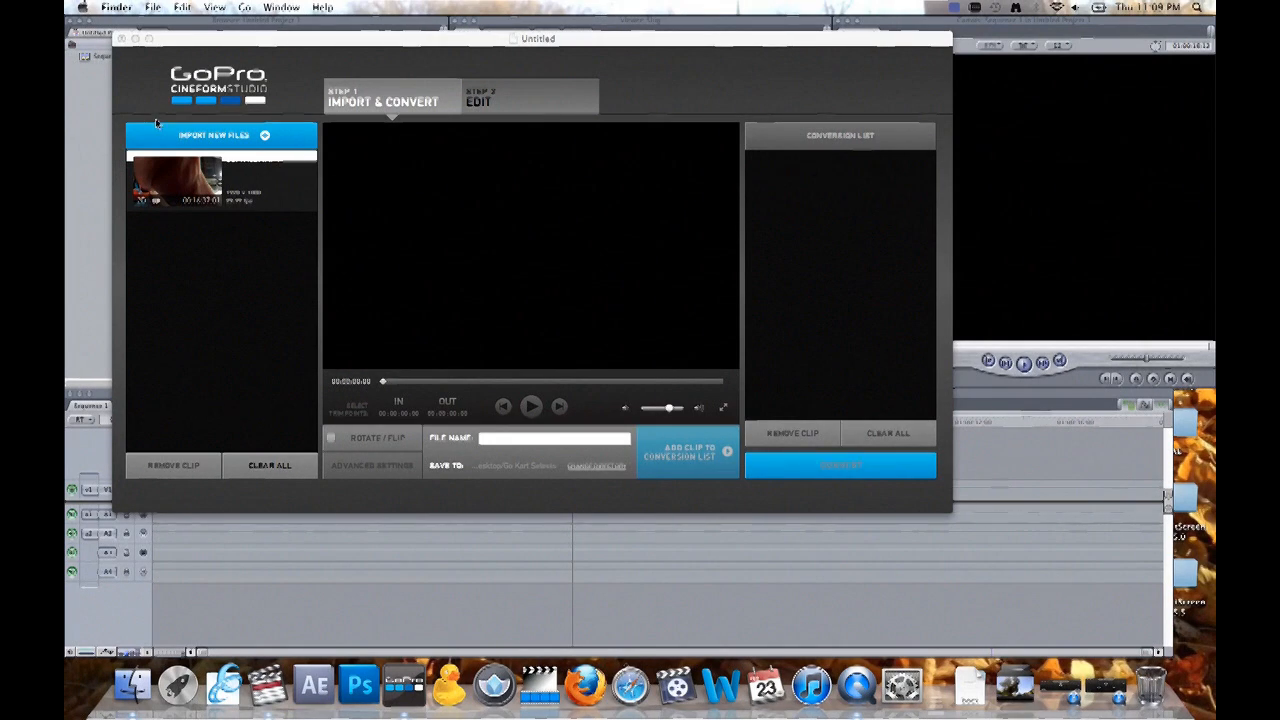
# - Load the imported clip and trim it with an in point at about 00:12:12 and an out point at about 00:12:44
pyautogui.click(219, 275)
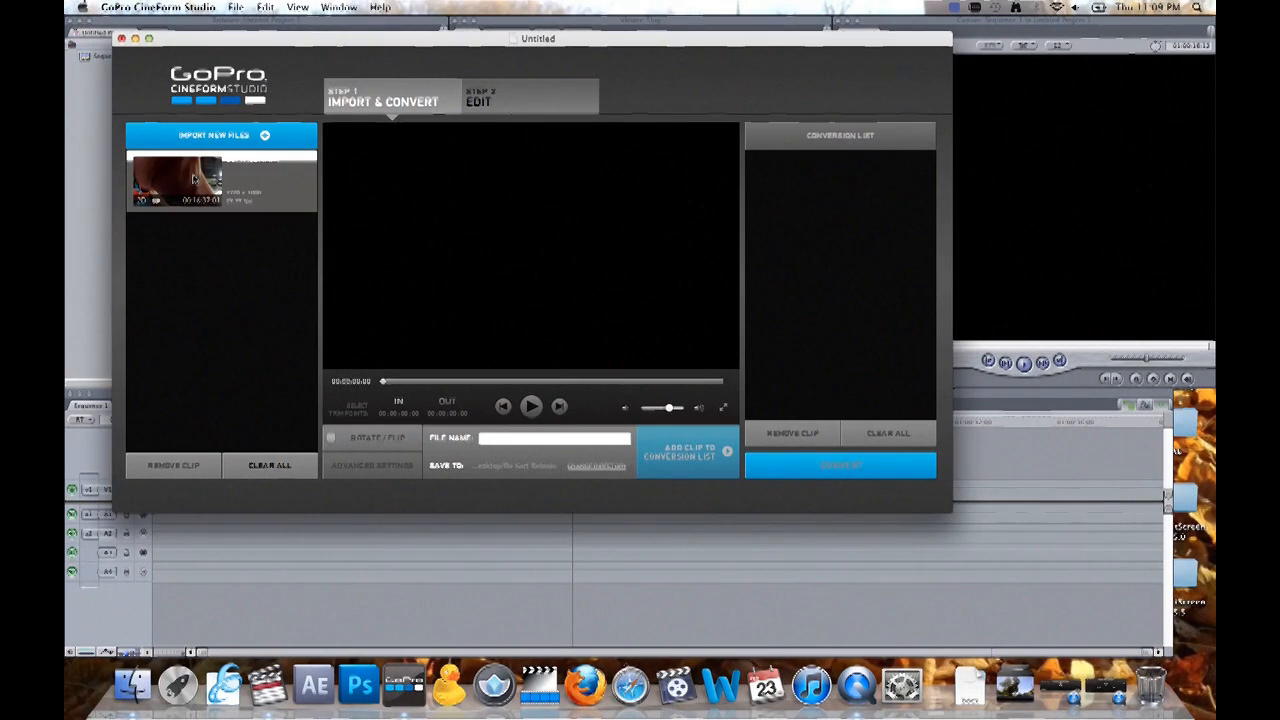
pyautogui.click(540, 383)
pyautogui.moveTo(541, 384); pyautogui.dragTo(615, 386)
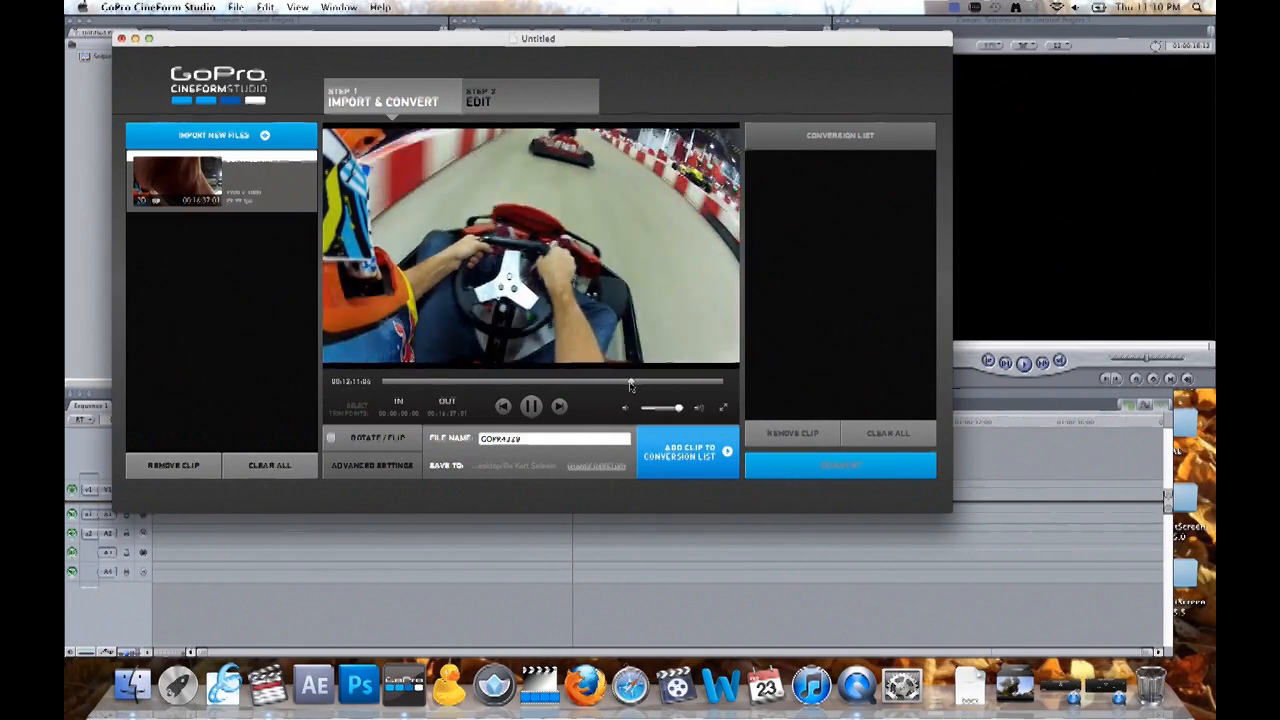
pyautogui.press('i')
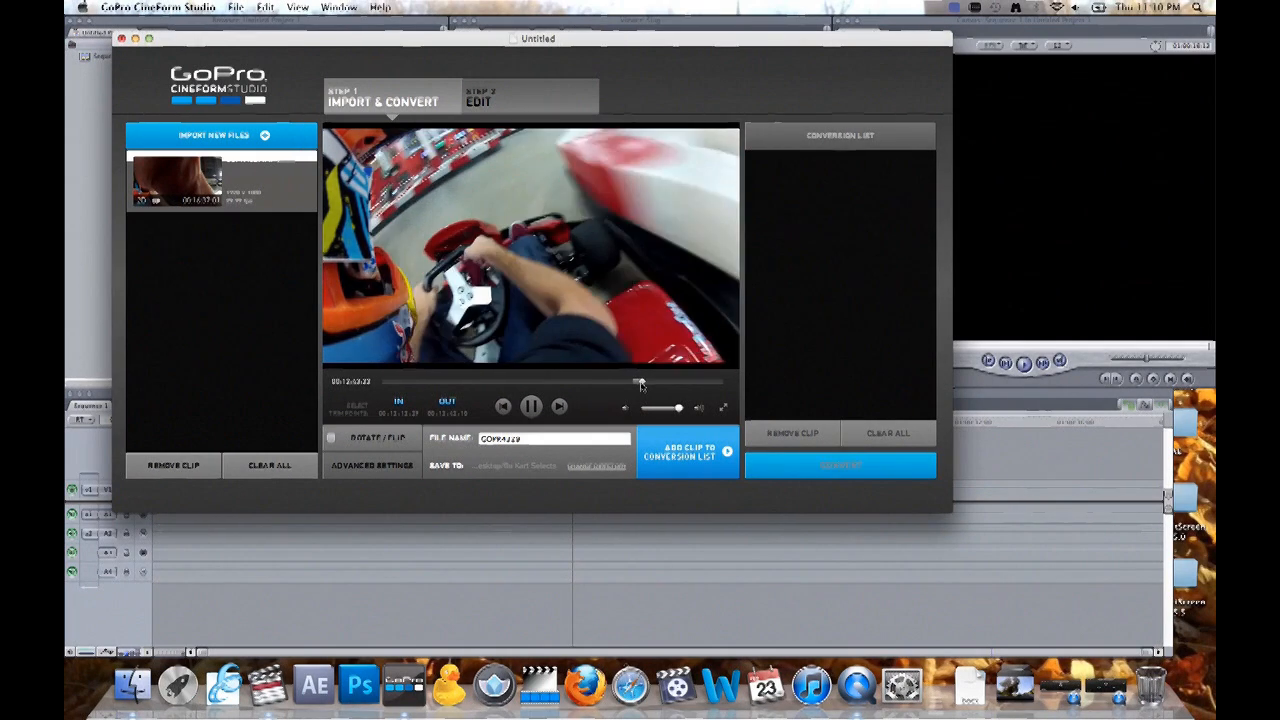
pyautogui.press('space')
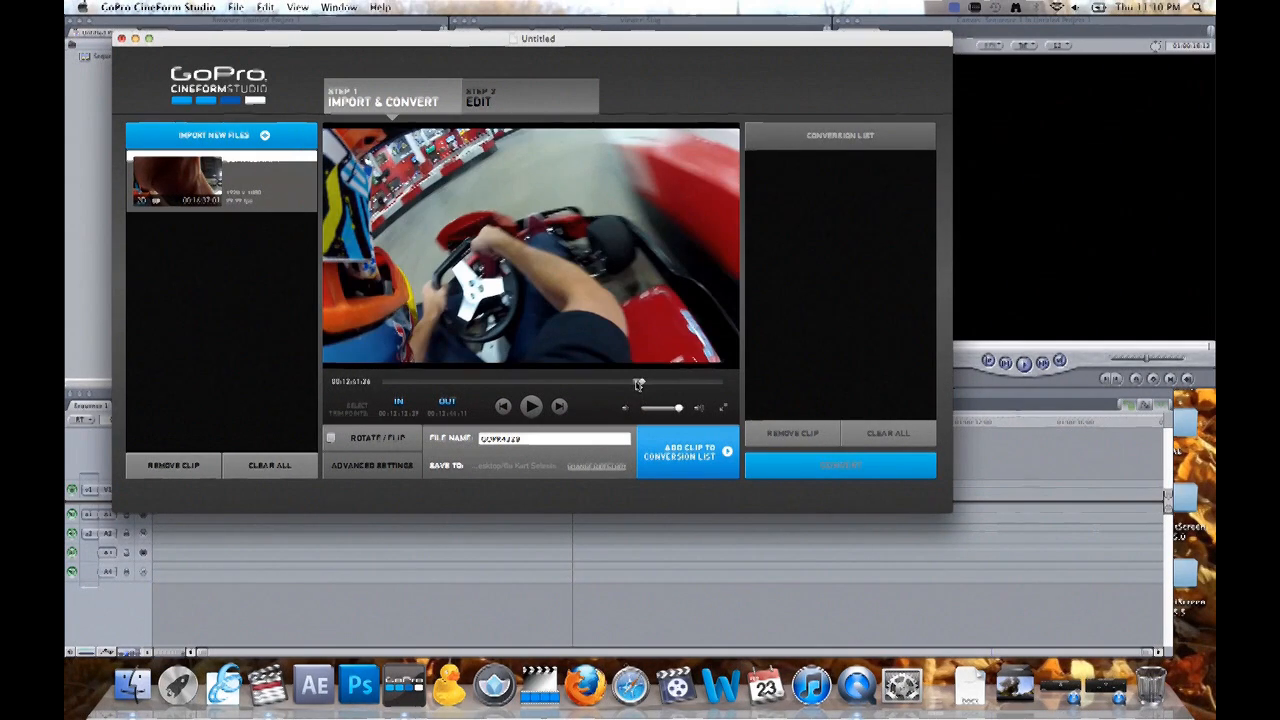
# - Review the trimmed range of the clip by scrubbing back through it and playing a short part
pyautogui.click(639, 384)
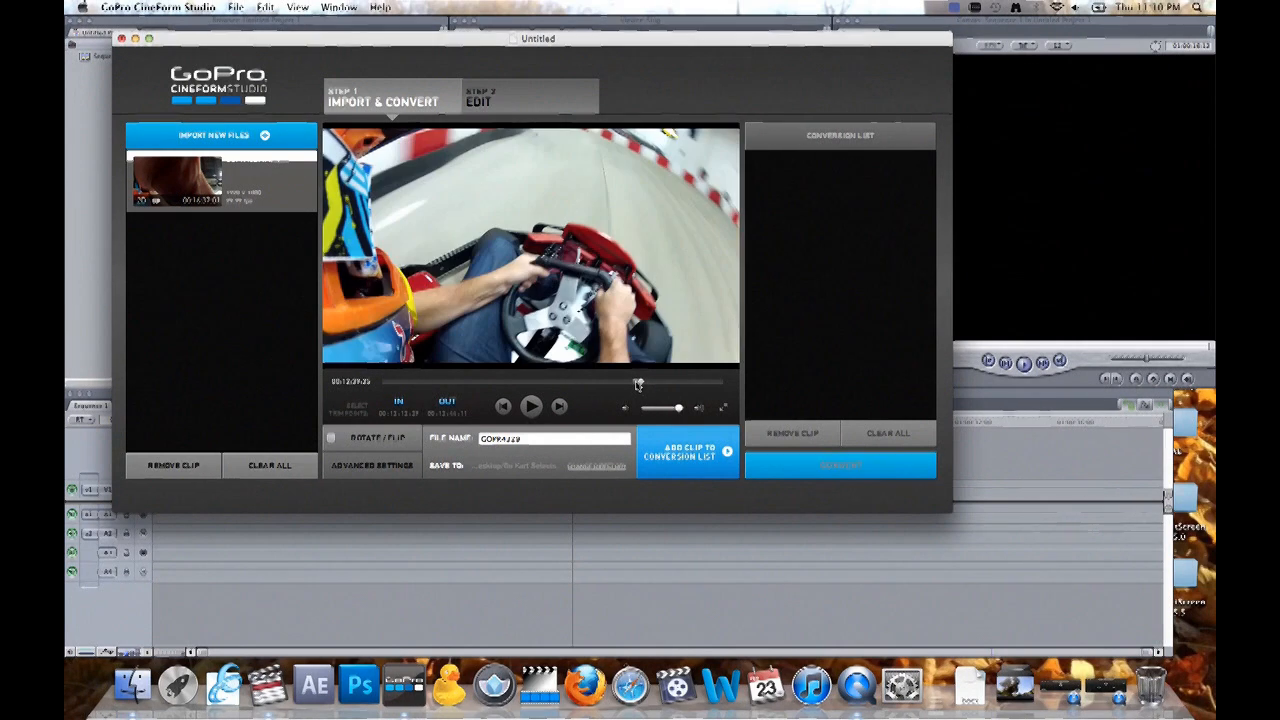
pyautogui.moveTo(639, 384); pyautogui.dragTo(636, 385)
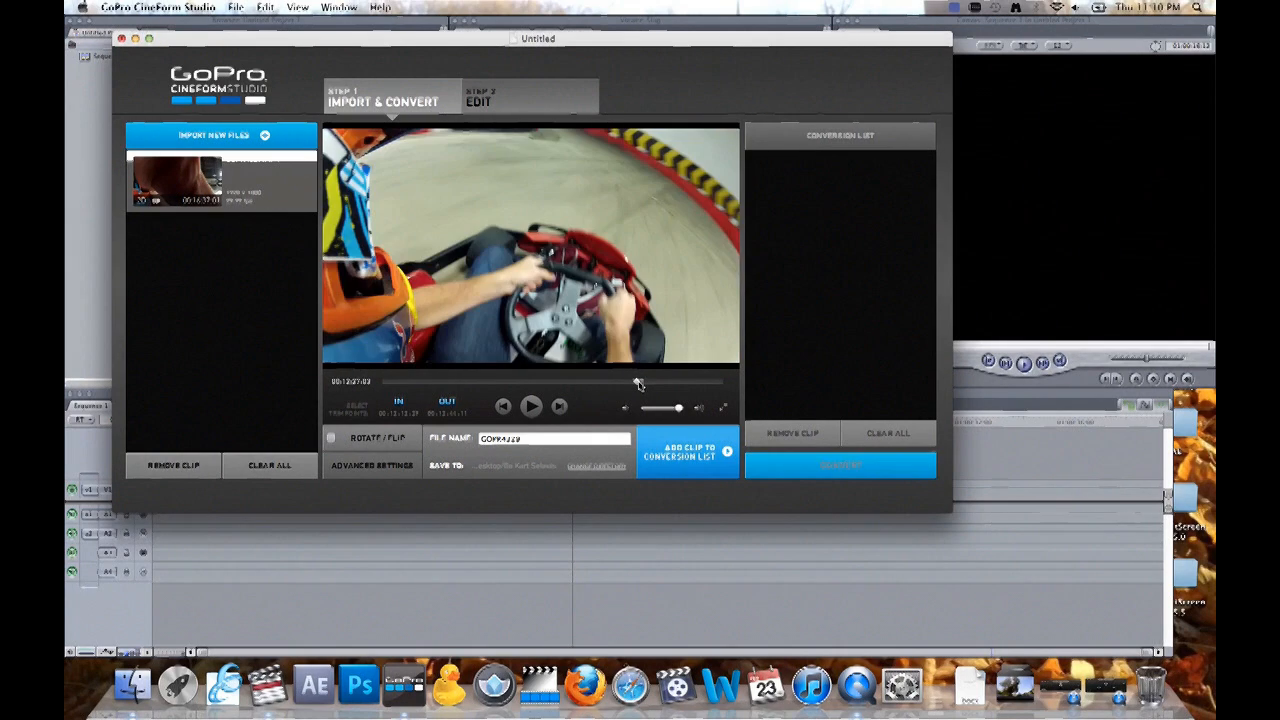
pyautogui.press('space')
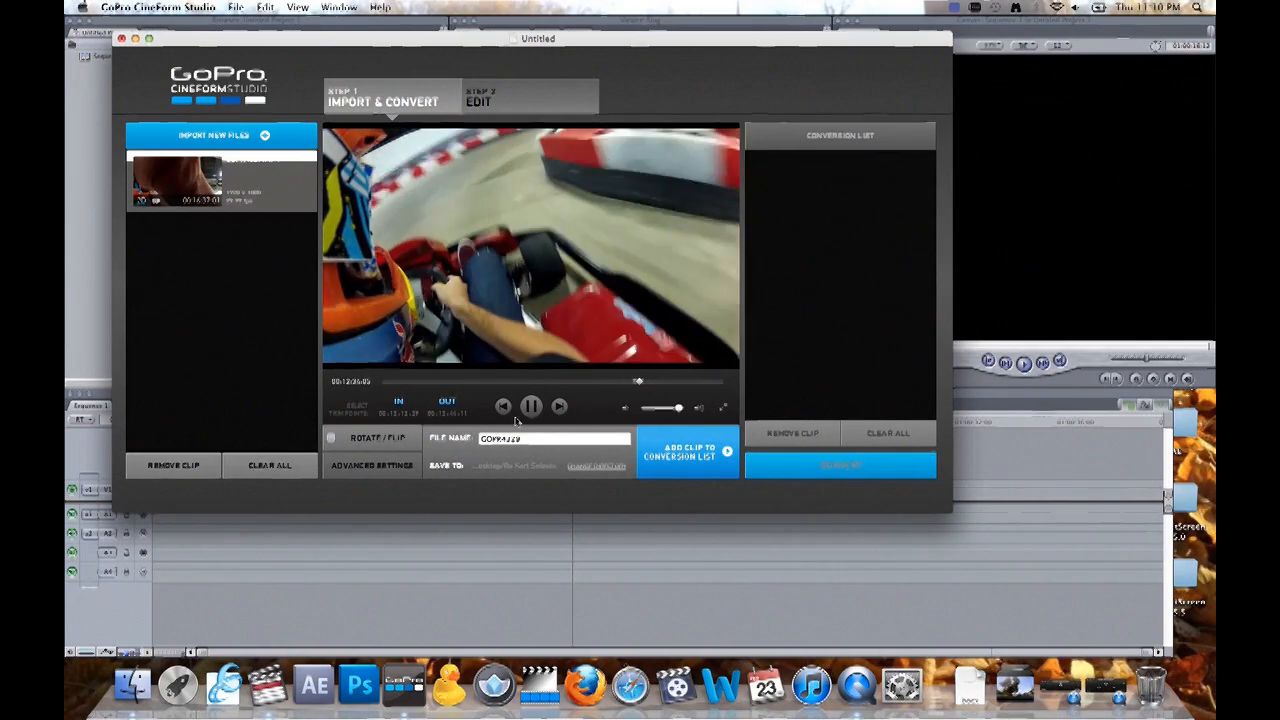
pyautogui.click(531, 406)
# - Check the image size choices in the advanced settings and accept source image size 1920x1080, source frame rate and High quality
pyautogui.click(374, 466)
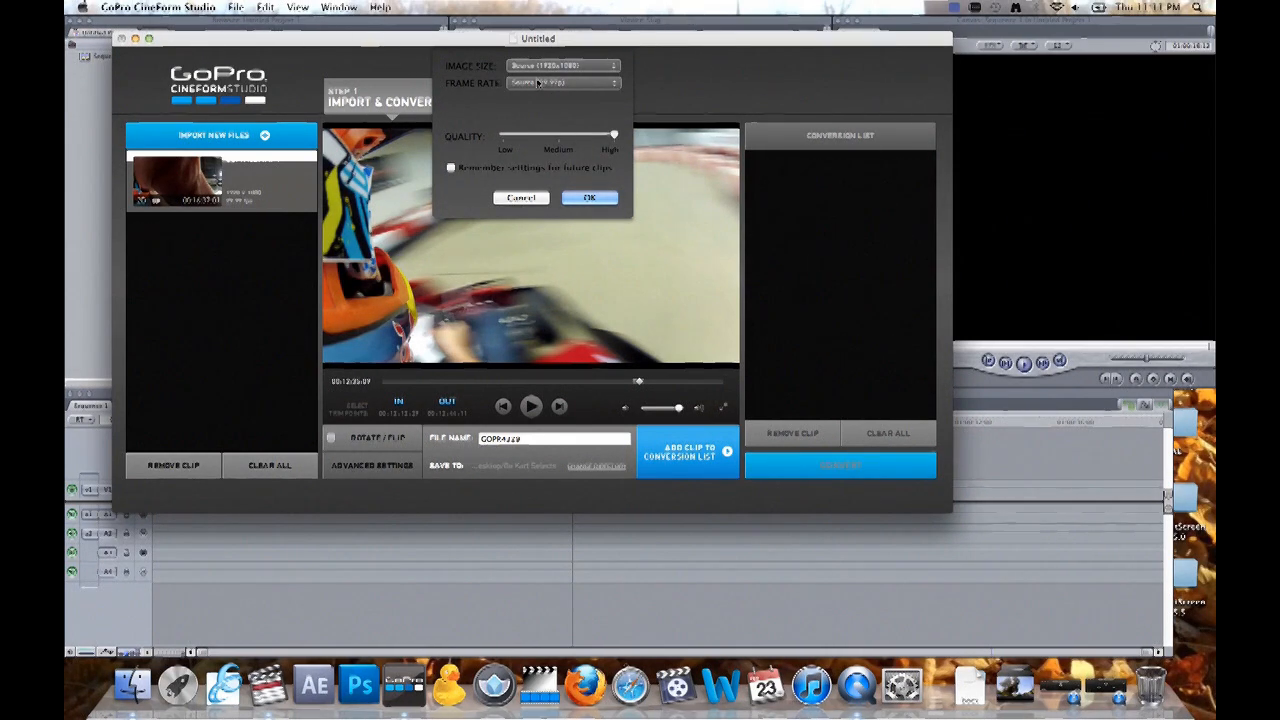
pyautogui.click(600, 66)
pyautogui.click(600, 66)
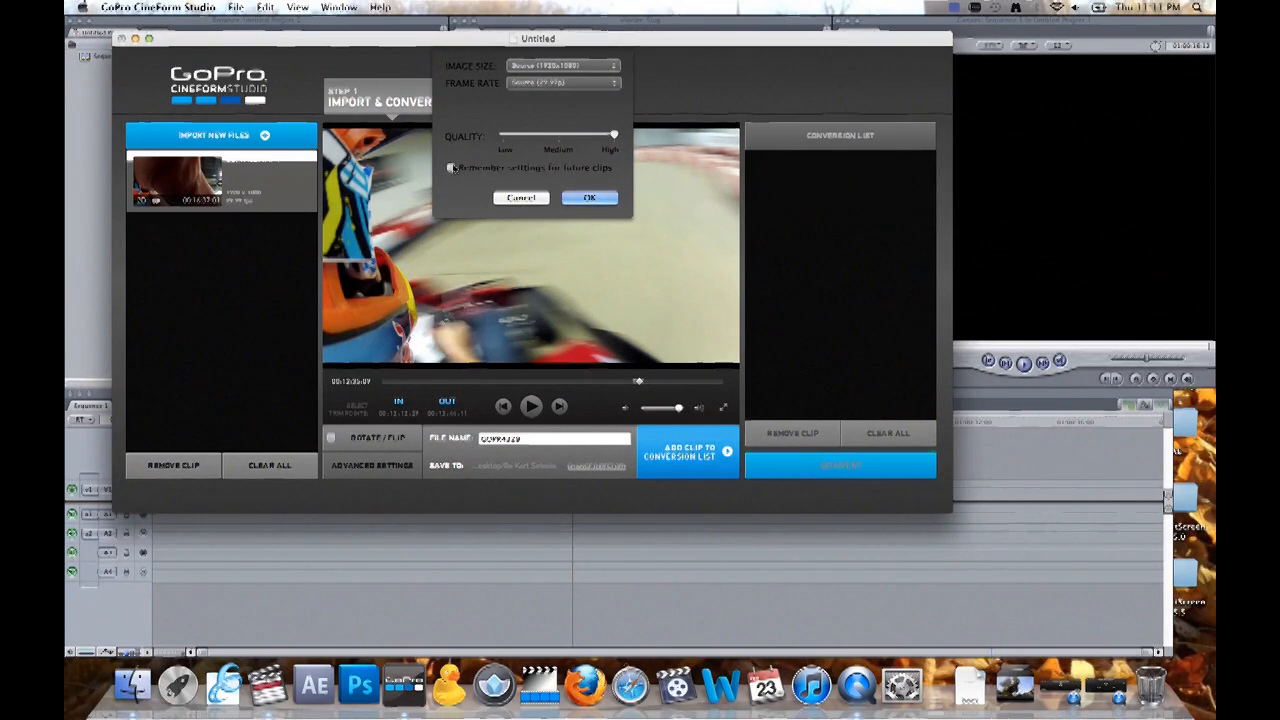
pyautogui.press('Return')
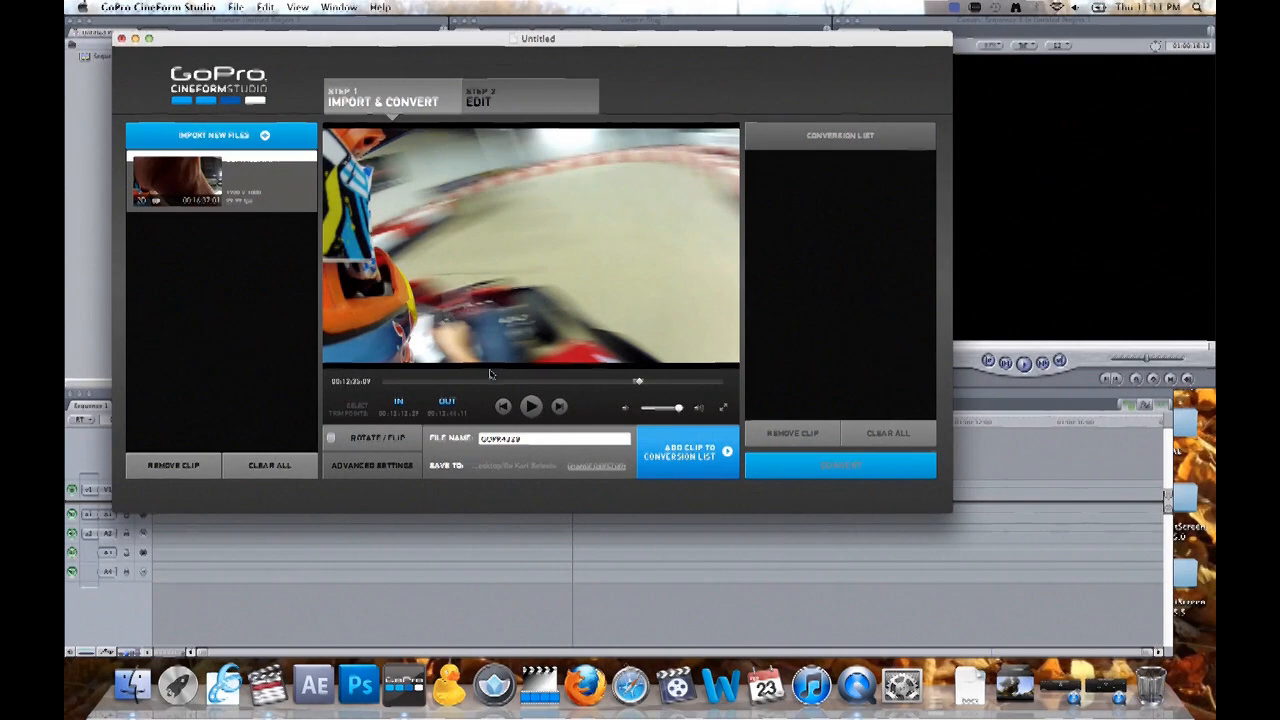
# - Add a short description of the pass before GOPR4329 in the output file name and set Go Kart Selects as the save directory
pyautogui.click(482, 438)
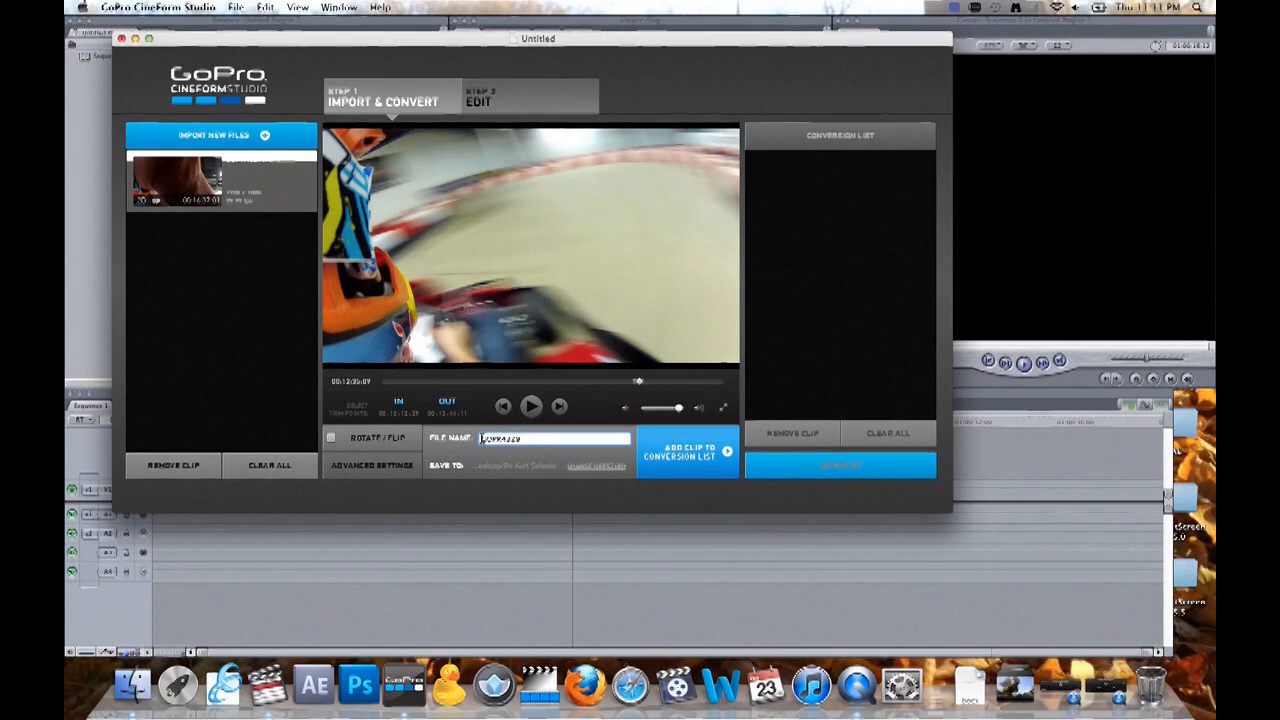
pyautogui.write('Kart Session Web')
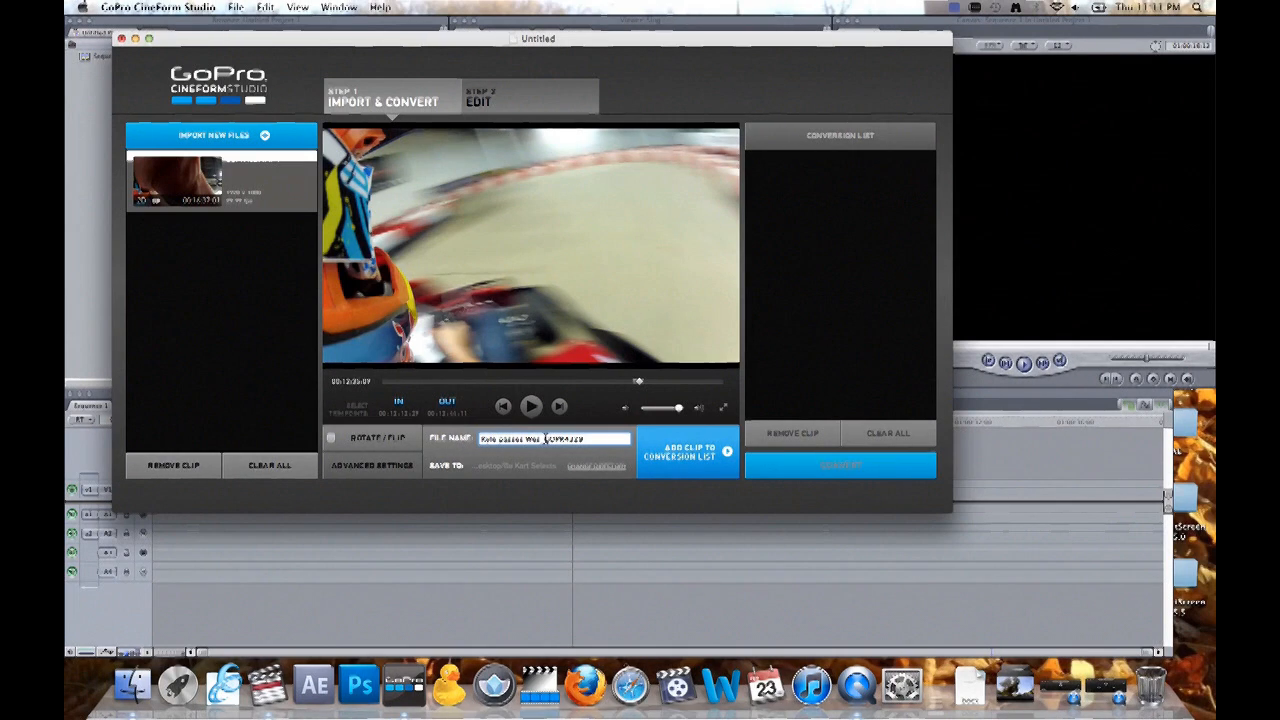
pyautogui.moveTo(545, 440); pyautogui.dragTo(609, 439)
pyautogui.click(609, 439)
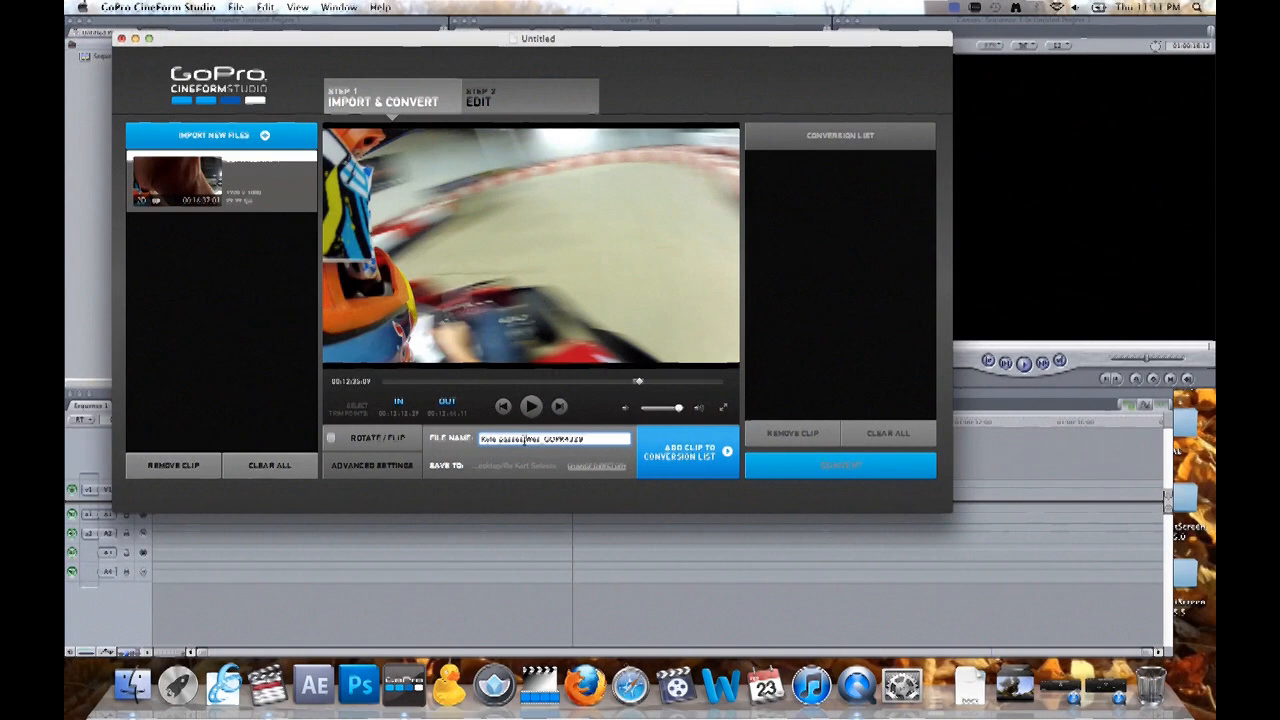
pyautogui.click(597, 466)
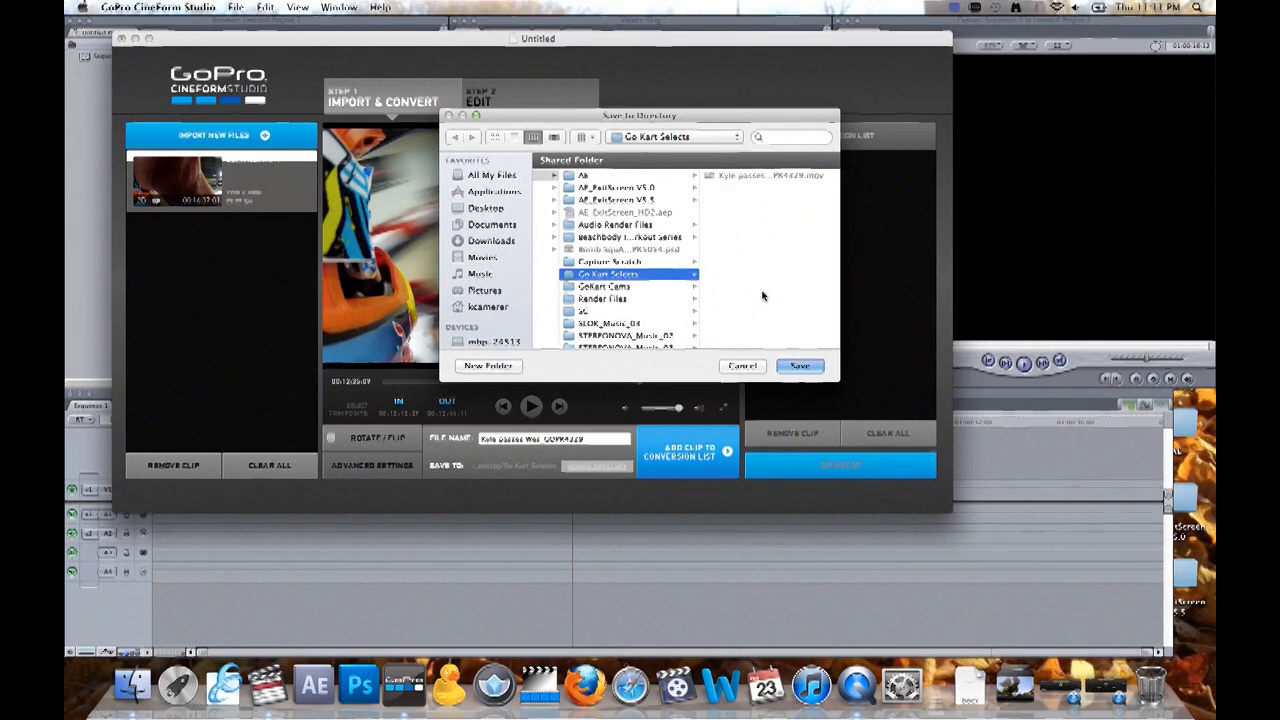
pyautogui.click(792, 365)
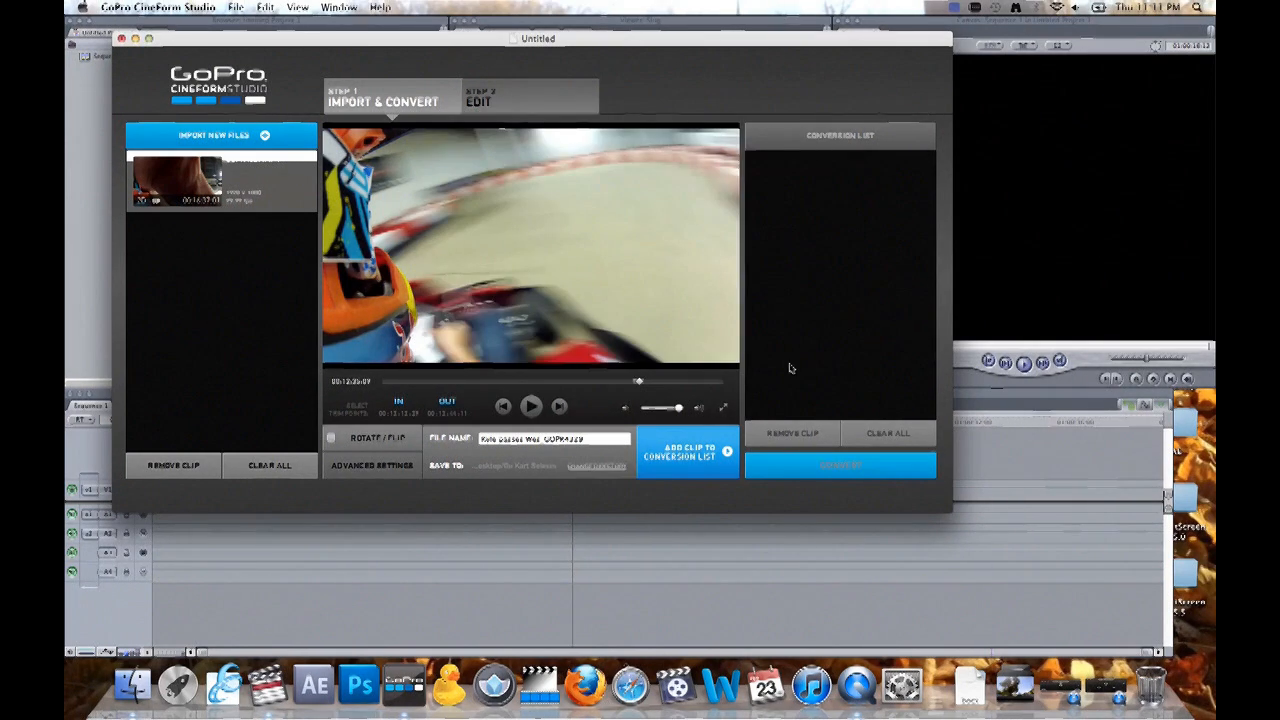
# - Convert the trimmed clip through the conversion list and quit GoPro CineForm Studio without saving the untitled project
pyautogui.click(680, 458)
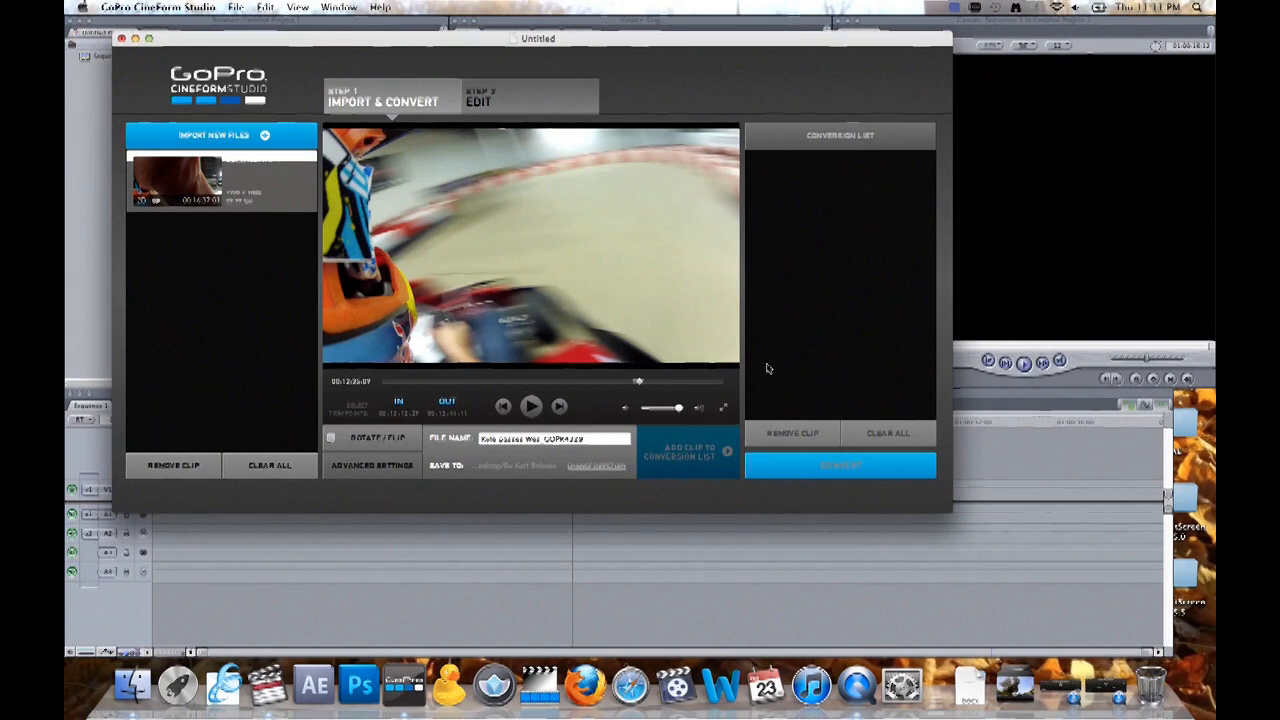
pyautogui.click(771, 474)
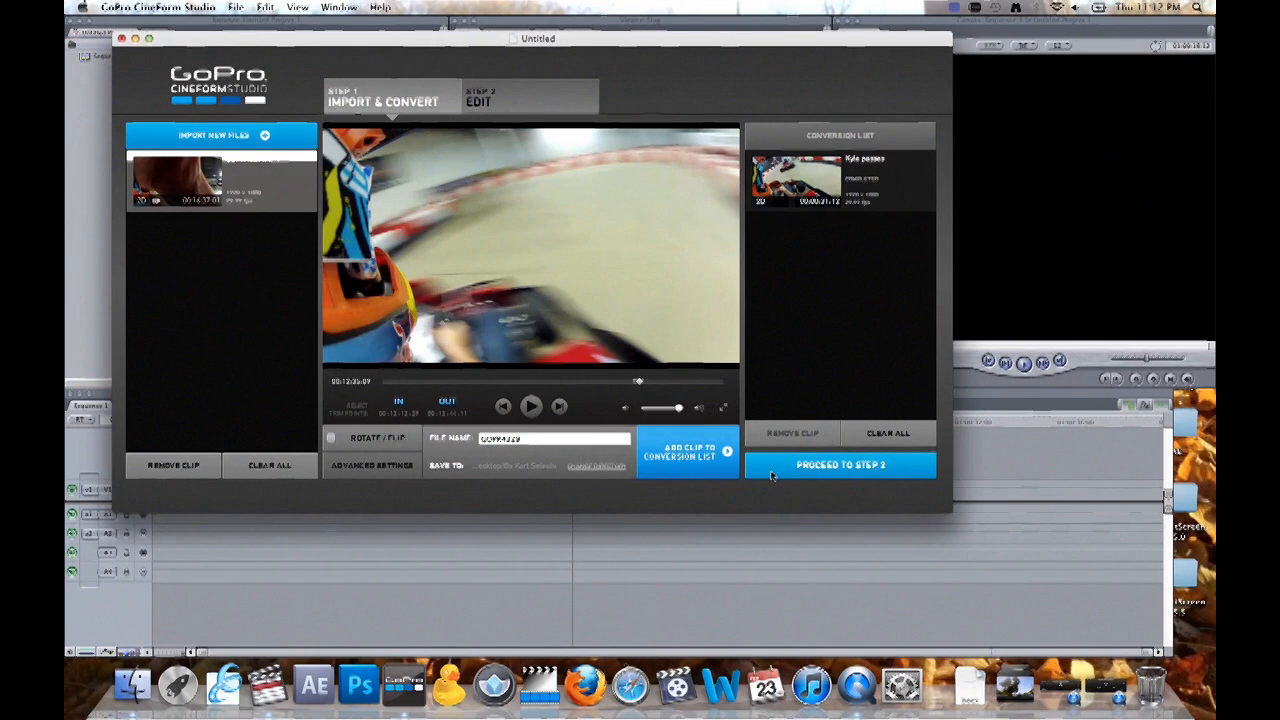
pyautogui.press('super+q')
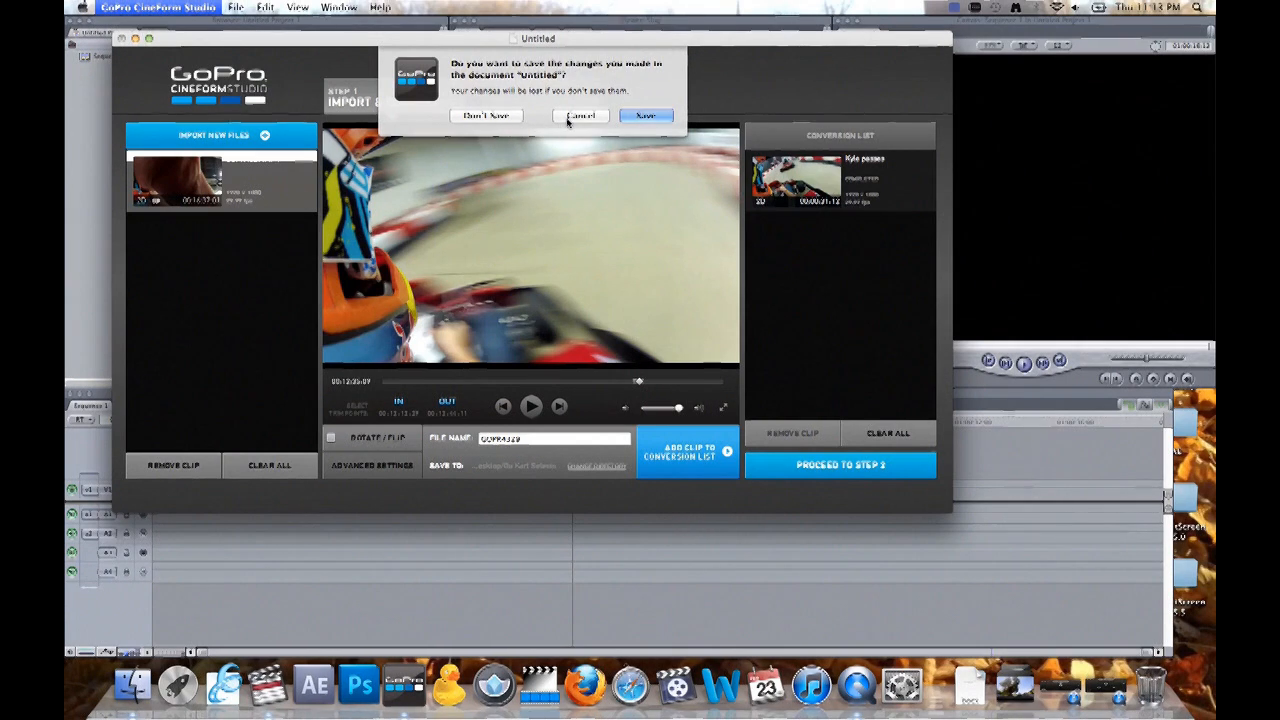
pyautogui.click(486, 116)
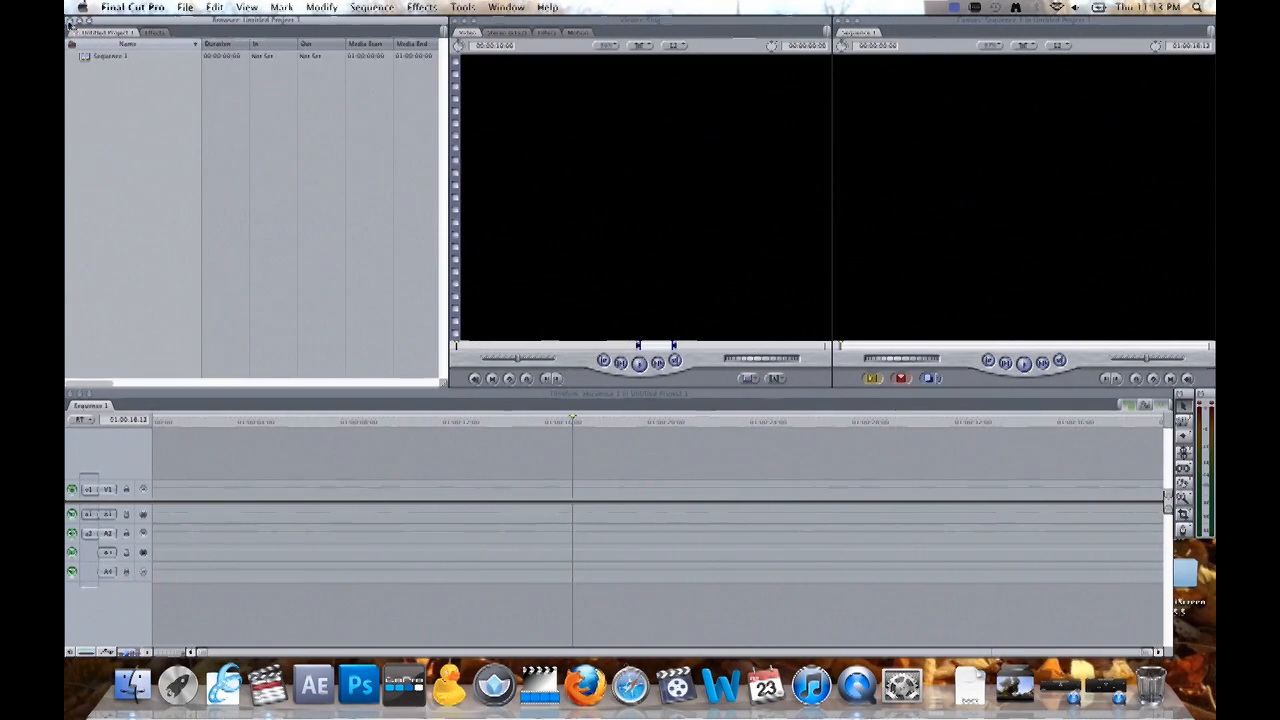
# - Open the settings of Sequence 1 and set its frame size to HDTV 1080i (16:9)
pyautogui.click(106, 60)
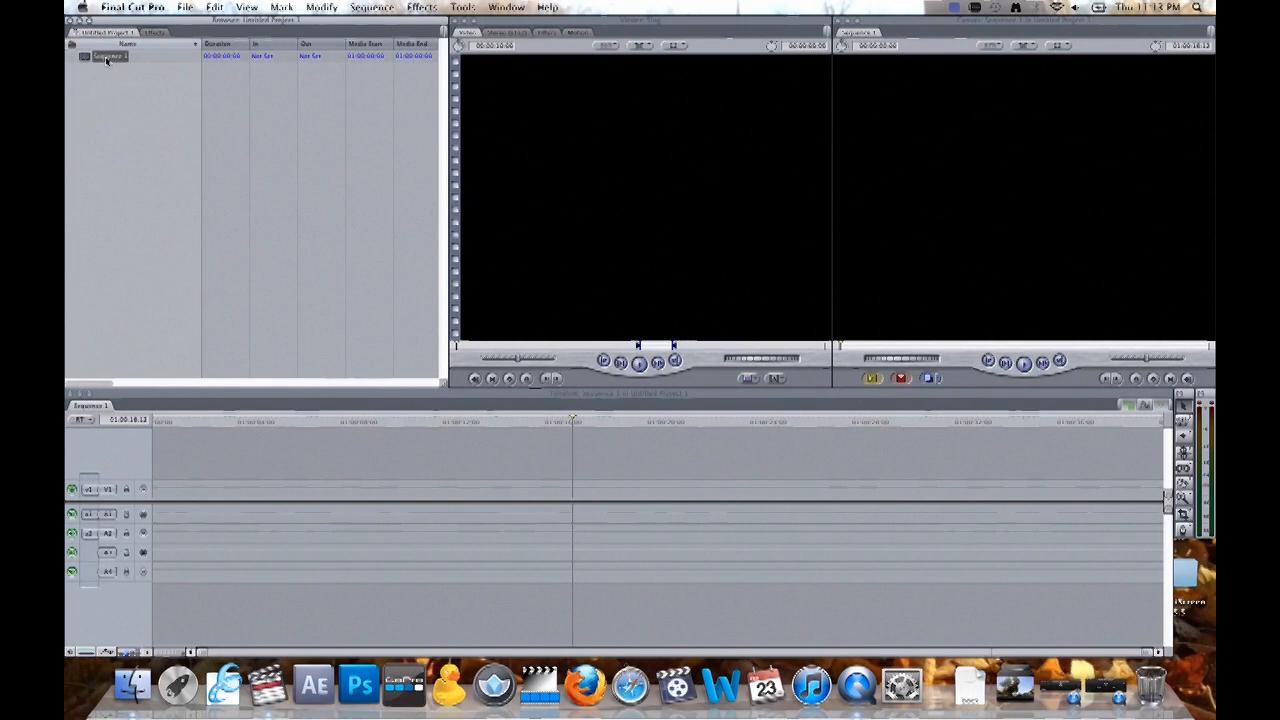
pyautogui.rightClick(89, 60)
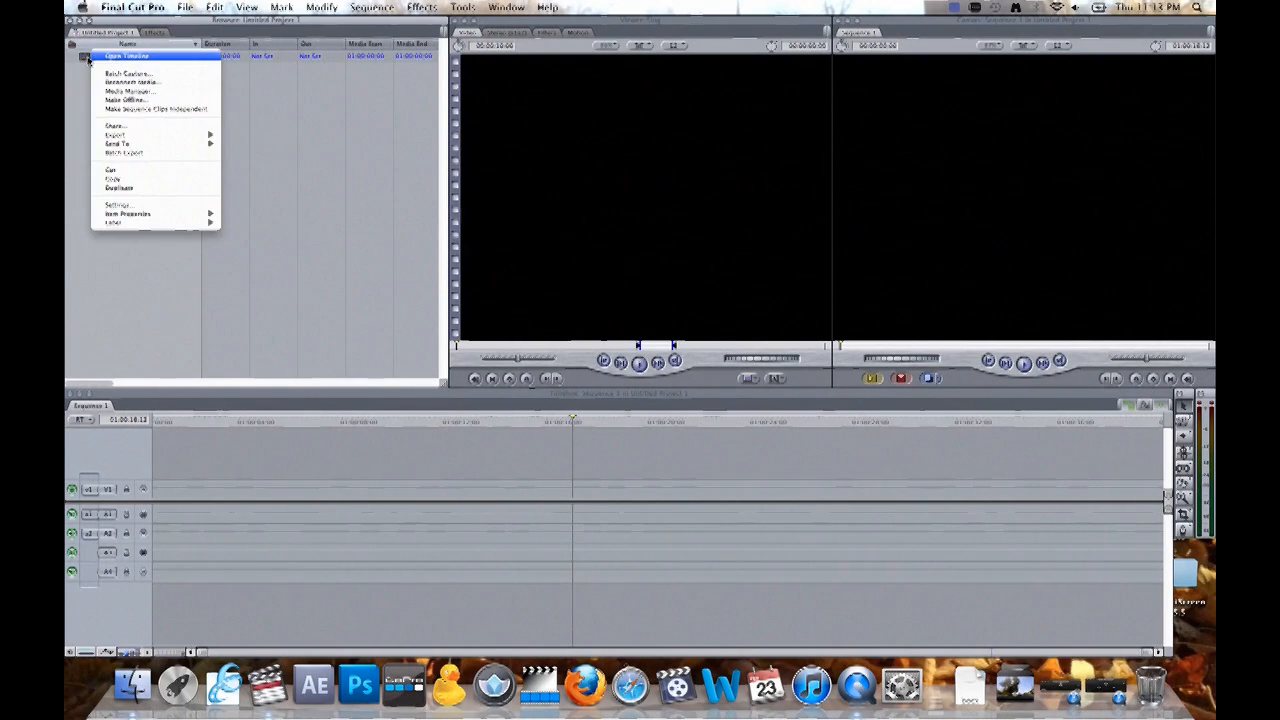
pyautogui.click(124, 205)
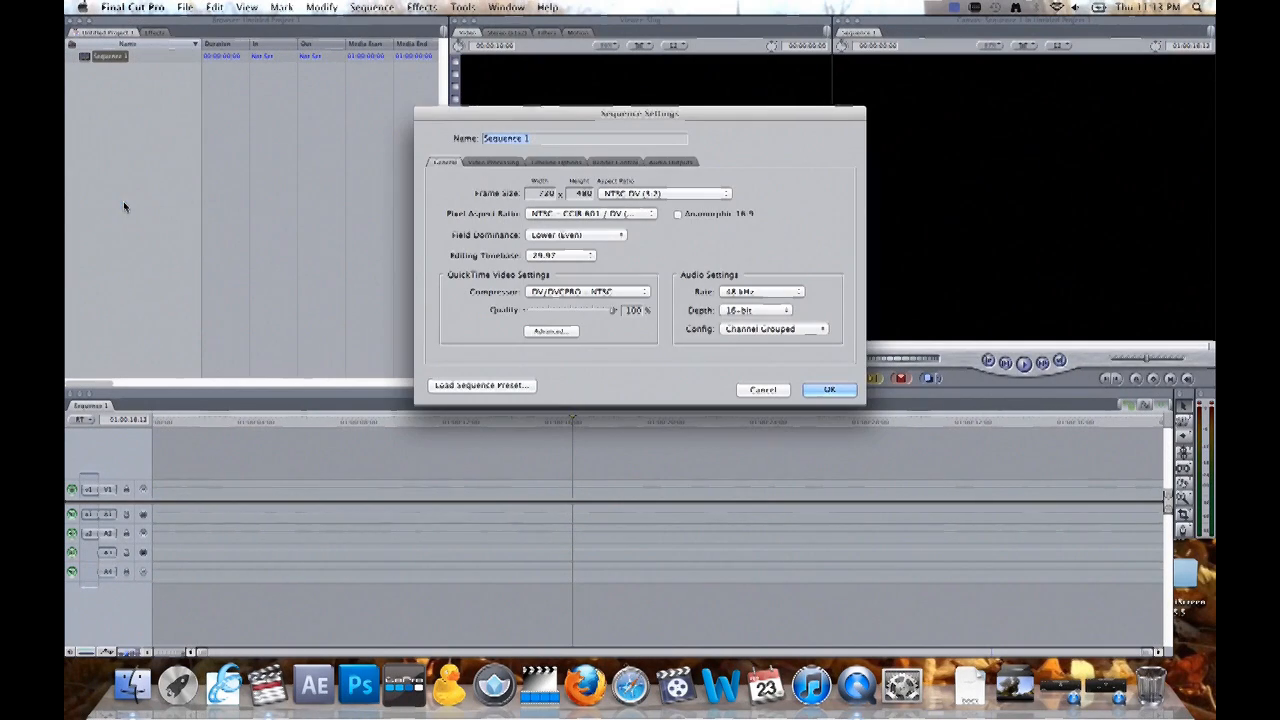
pyautogui.click(678, 196)
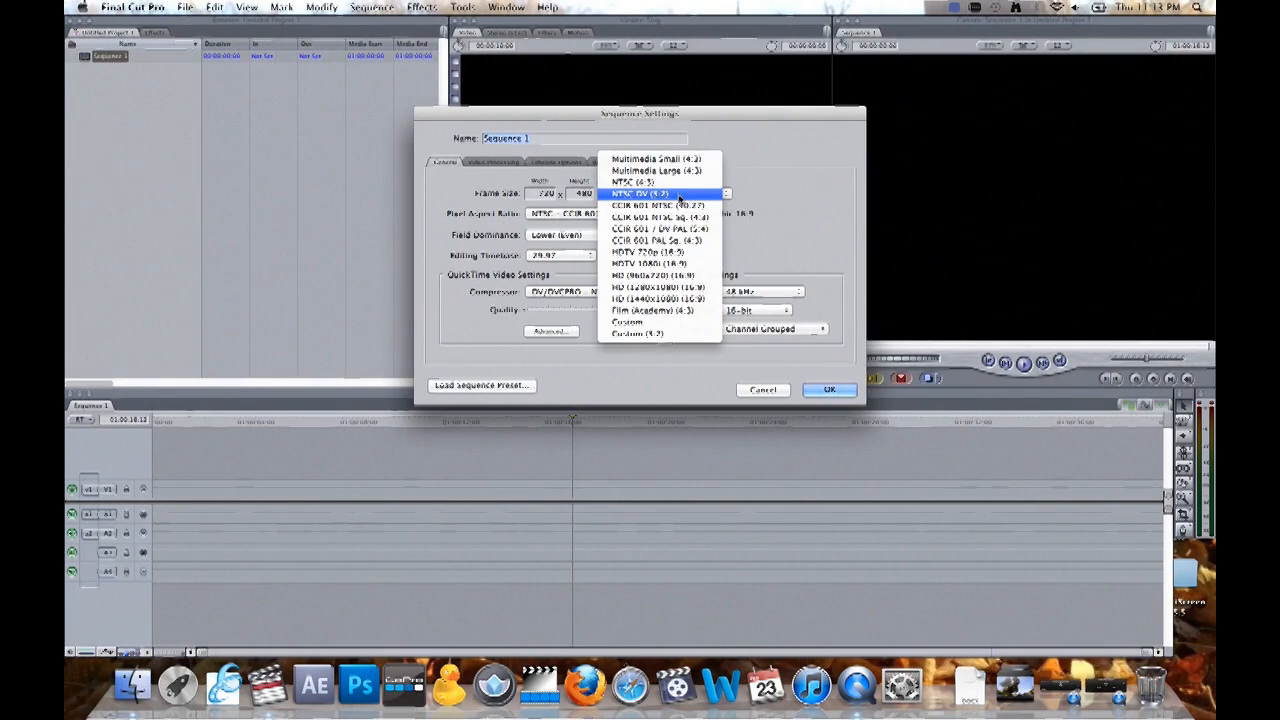
pyautogui.click(686, 265)
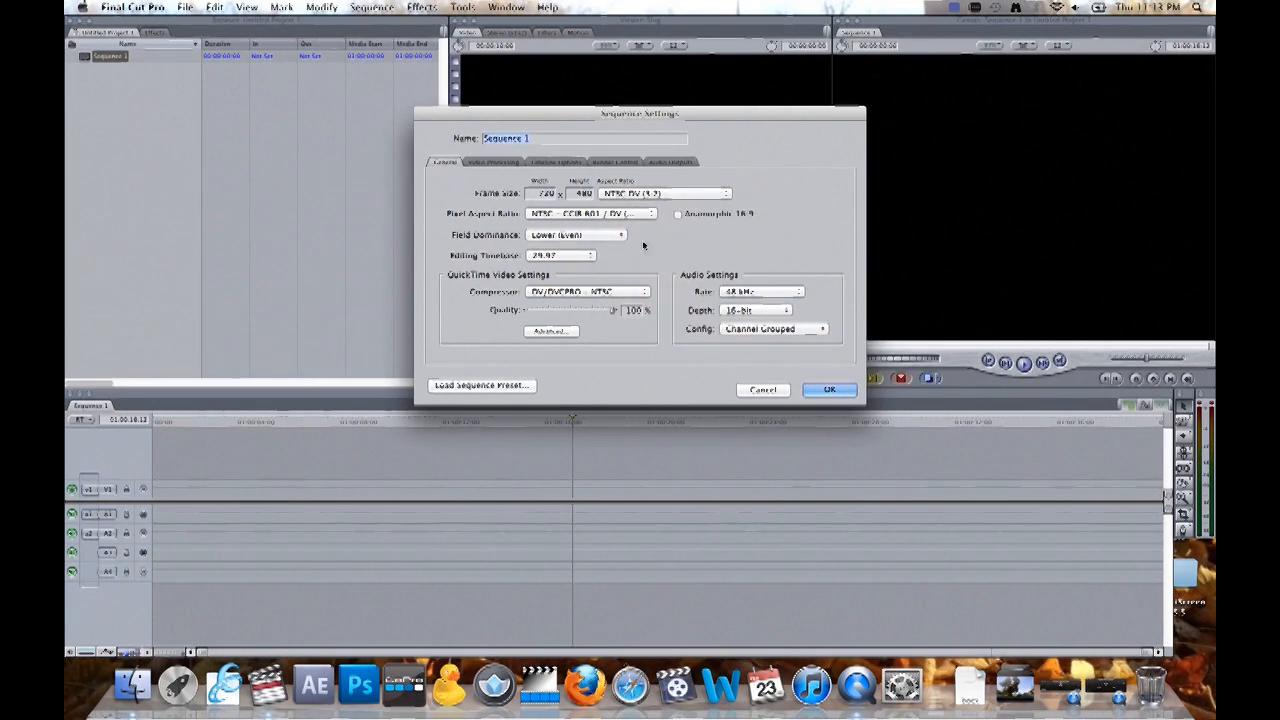
# - Set the sequence's pixel aspect ratio to Square and its field dominance to None
pyautogui.click(603, 213)
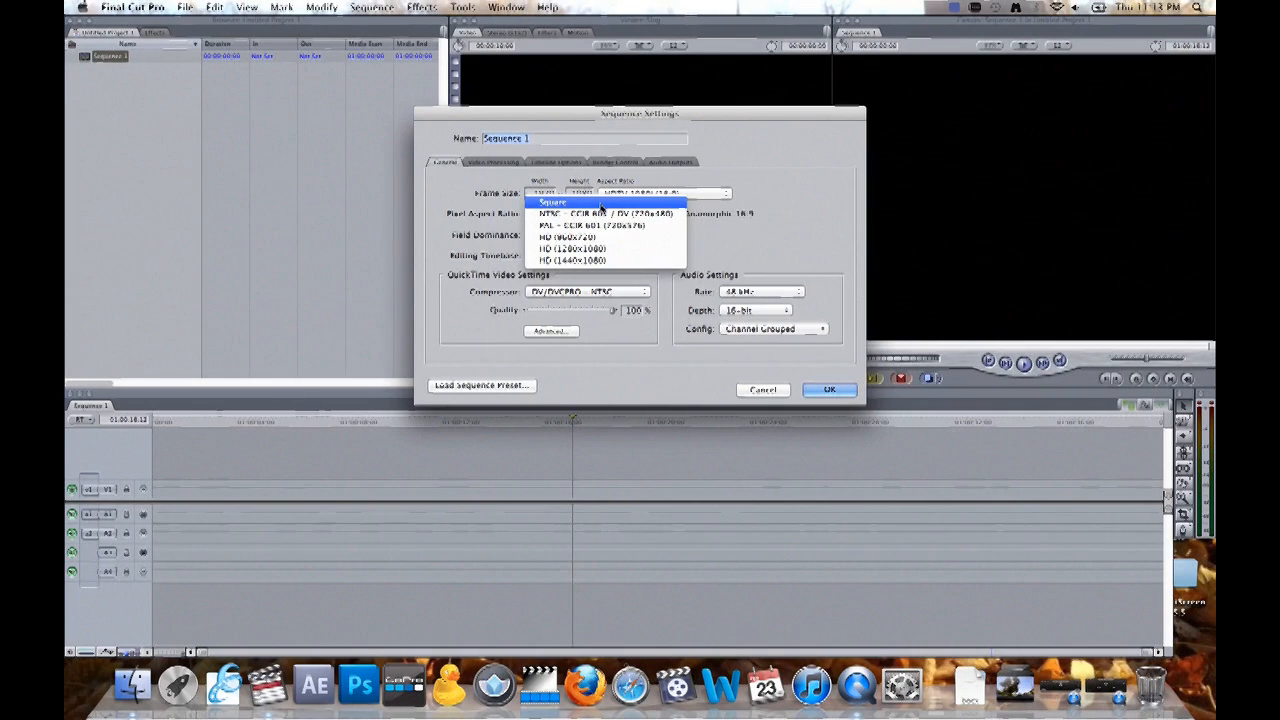
pyautogui.click(601, 205)
pyautogui.click(583, 235)
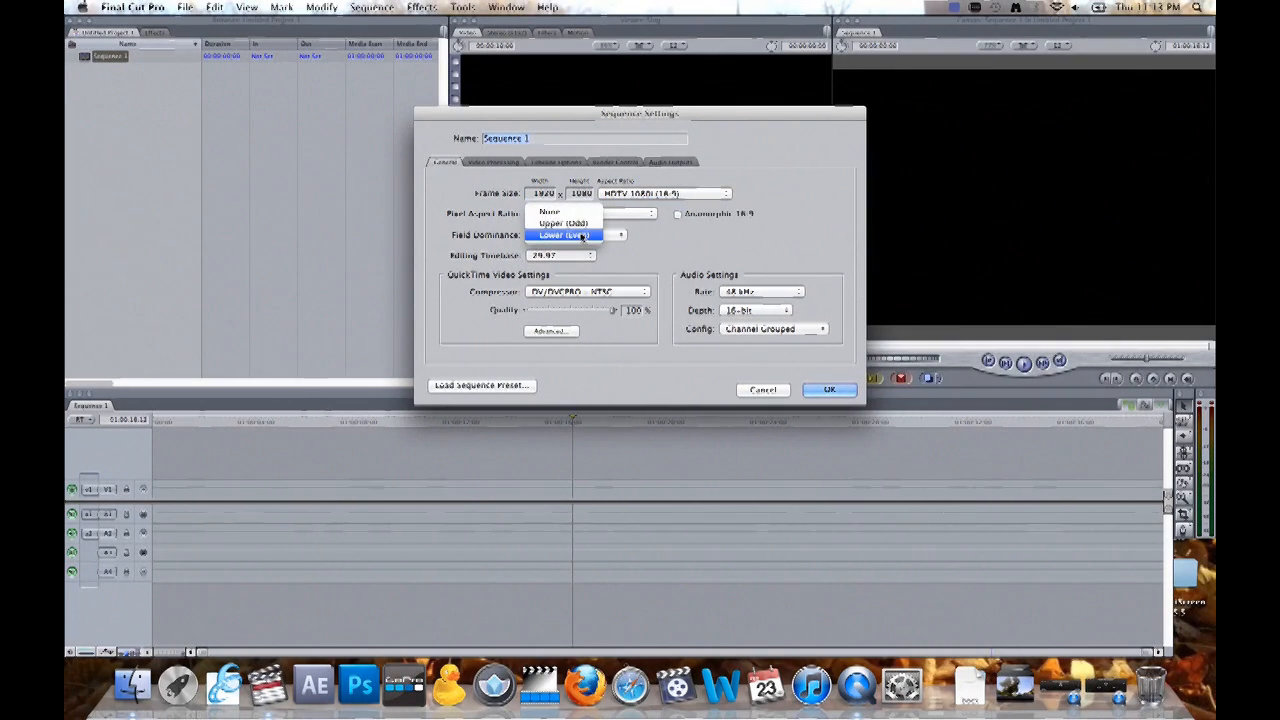
pyautogui.click(557, 212)
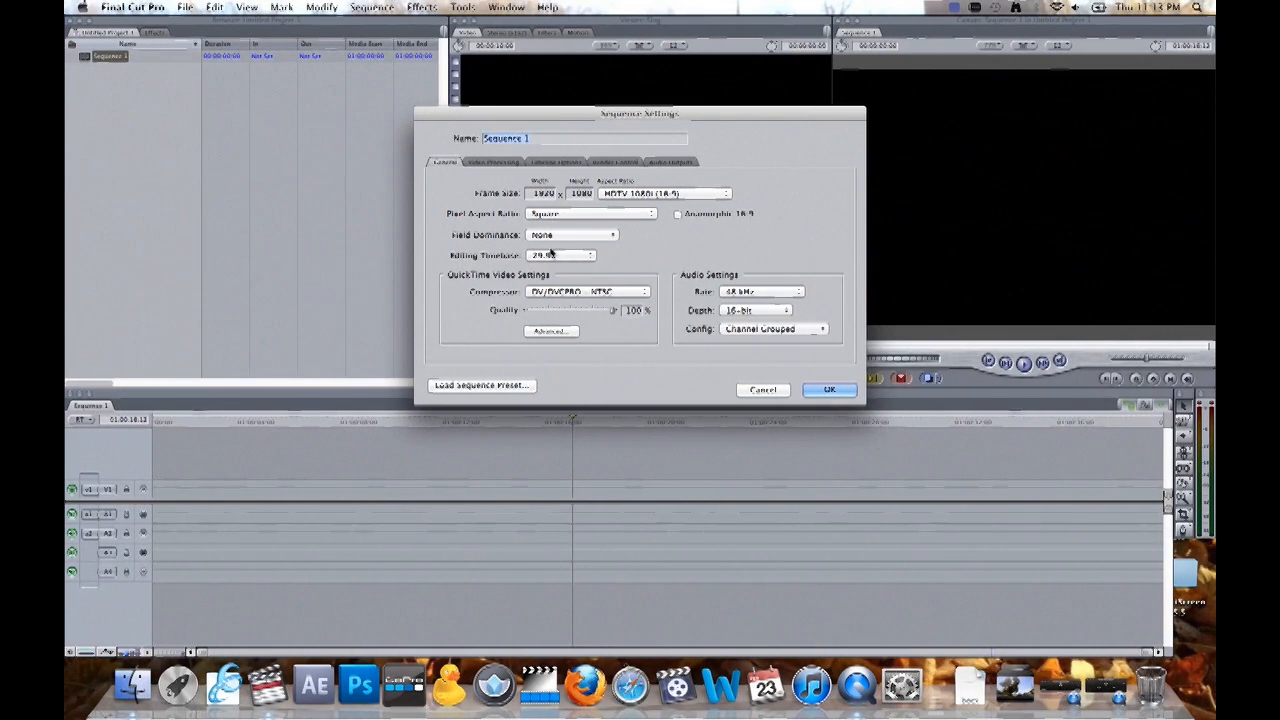
# - Choose GoPro CineForm HD/4K/3D as the sequence's video compressor
pyautogui.click(566, 291)
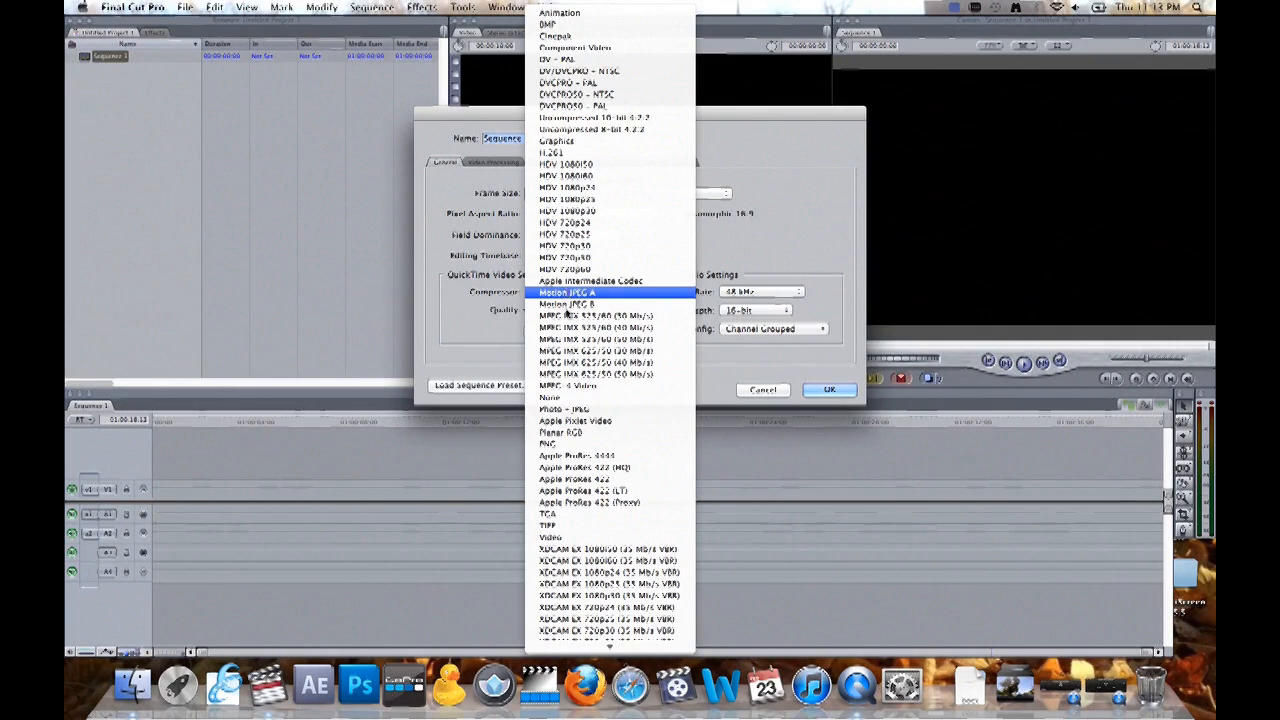
pyautogui.scroll(-10, 595, 450)
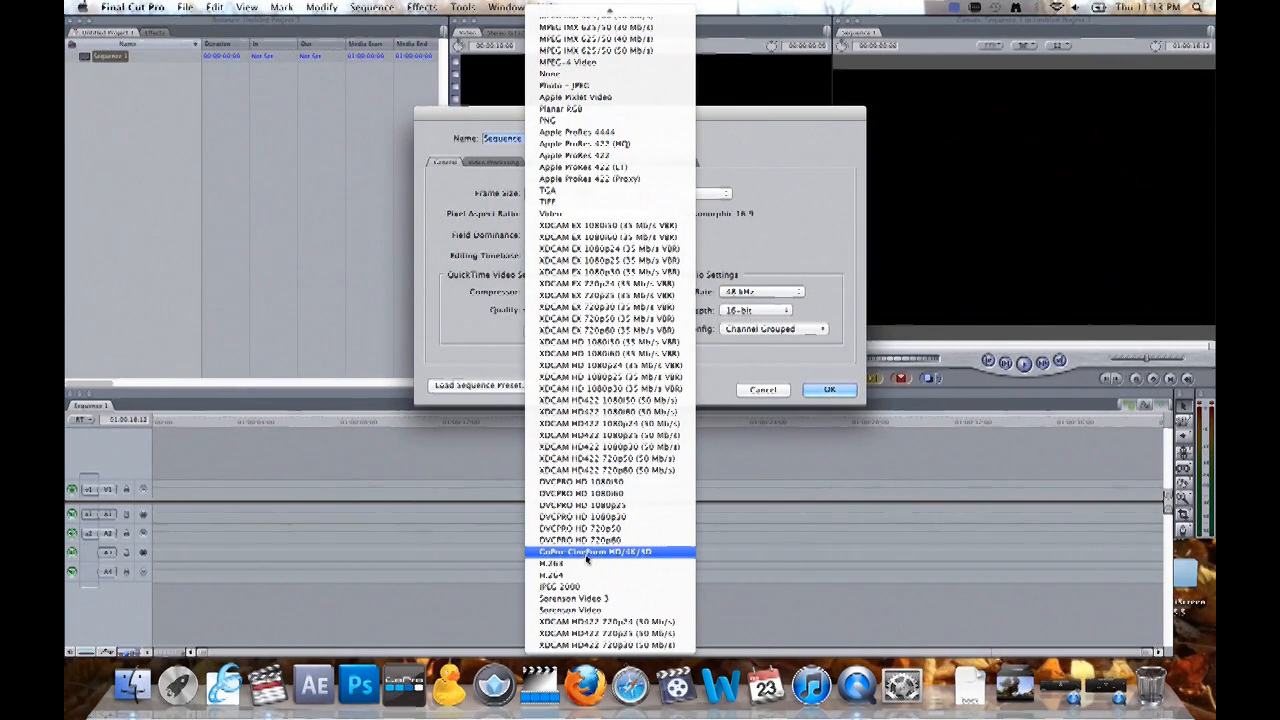
pyautogui.click(629, 553)
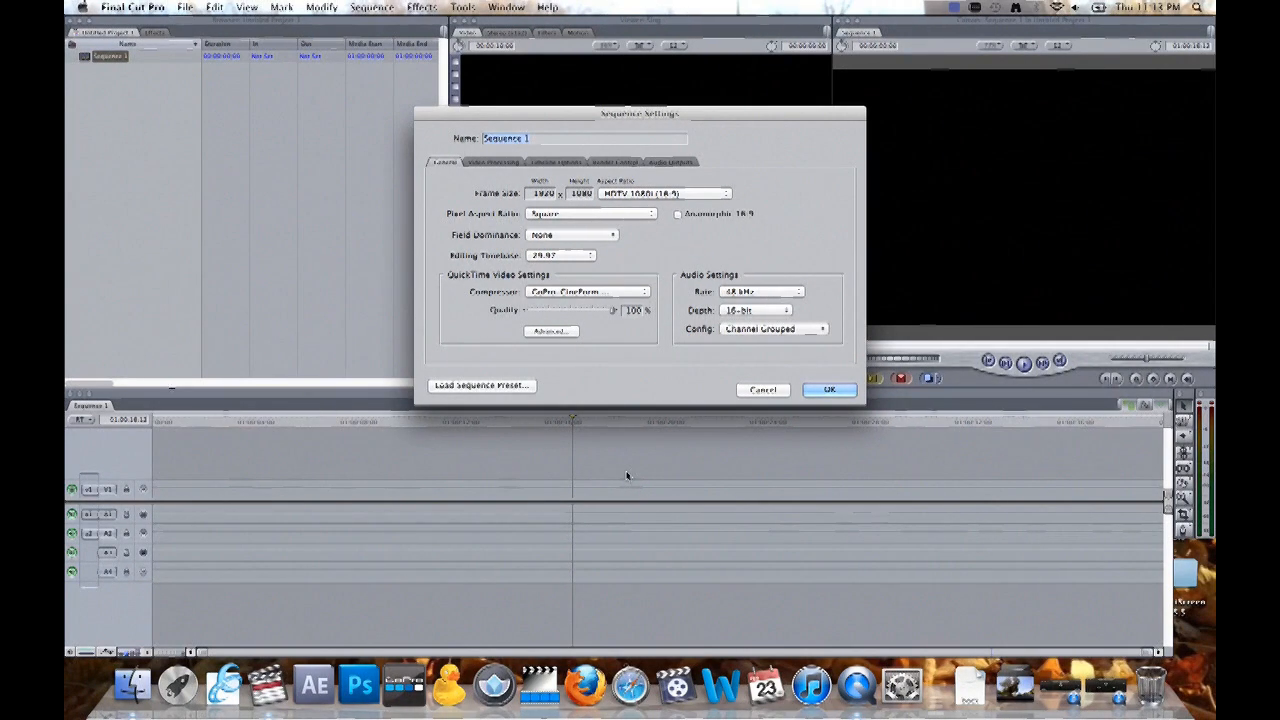
# - Turn on keyframe overlays, audio waveforms, duplicate frames and audio controls in the sequence's timeline track display
pyautogui.click(551, 161)
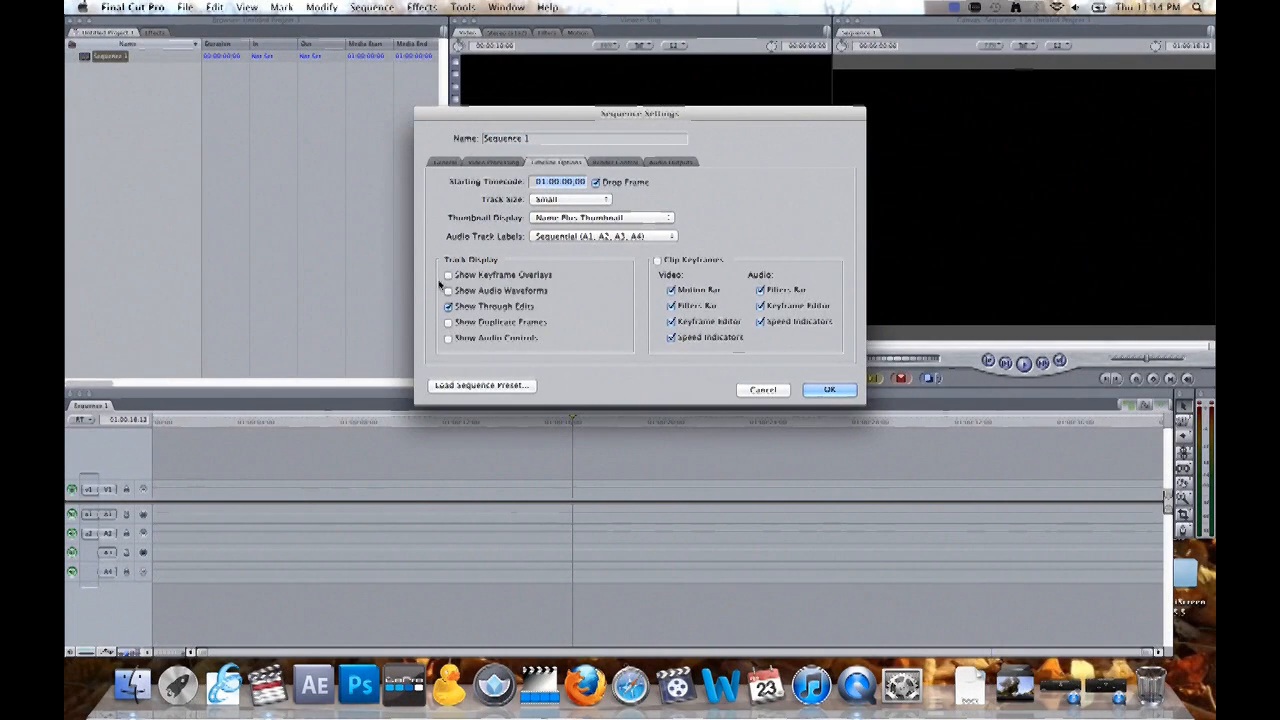
pyautogui.click(449, 275)
pyautogui.click(449, 291)
pyautogui.click(449, 322)
pyautogui.click(449, 338)
# - Name the sequence Dope Go Kart Edit and accept the sequence settings
pyautogui.click(560, 143)
pyautogui.click(560, 143)
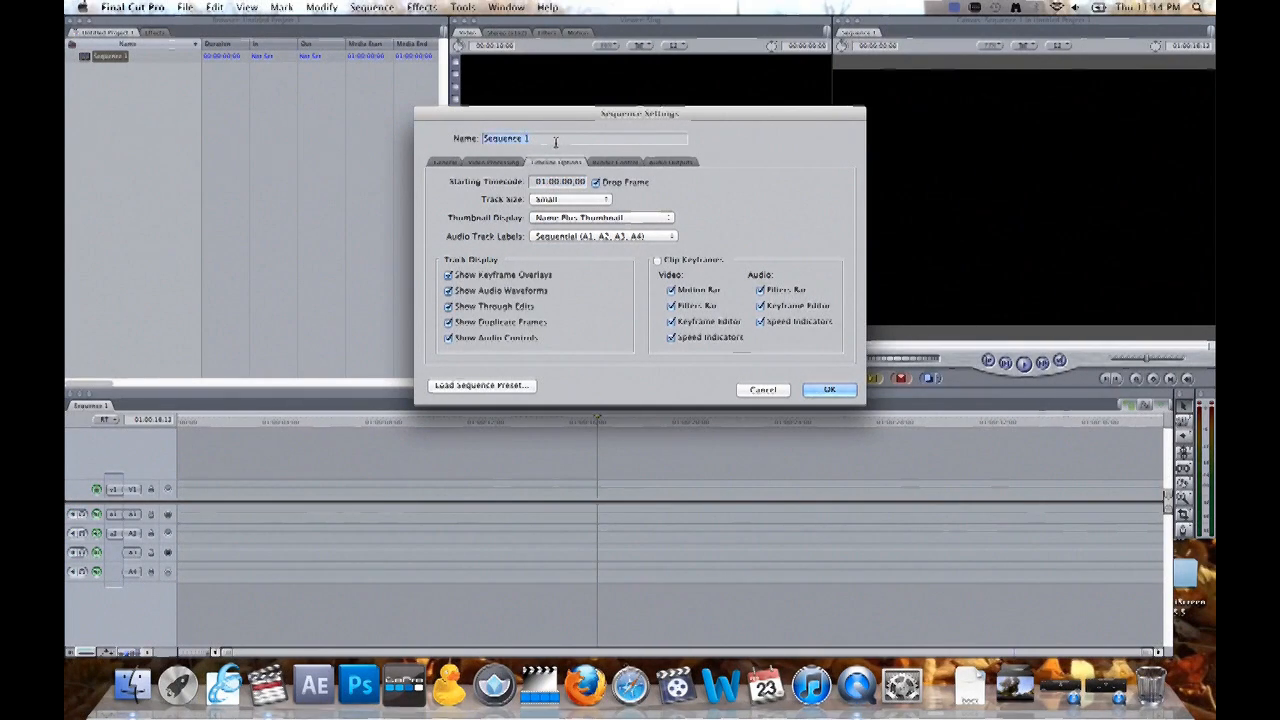
pyautogui.write('Dope Col')
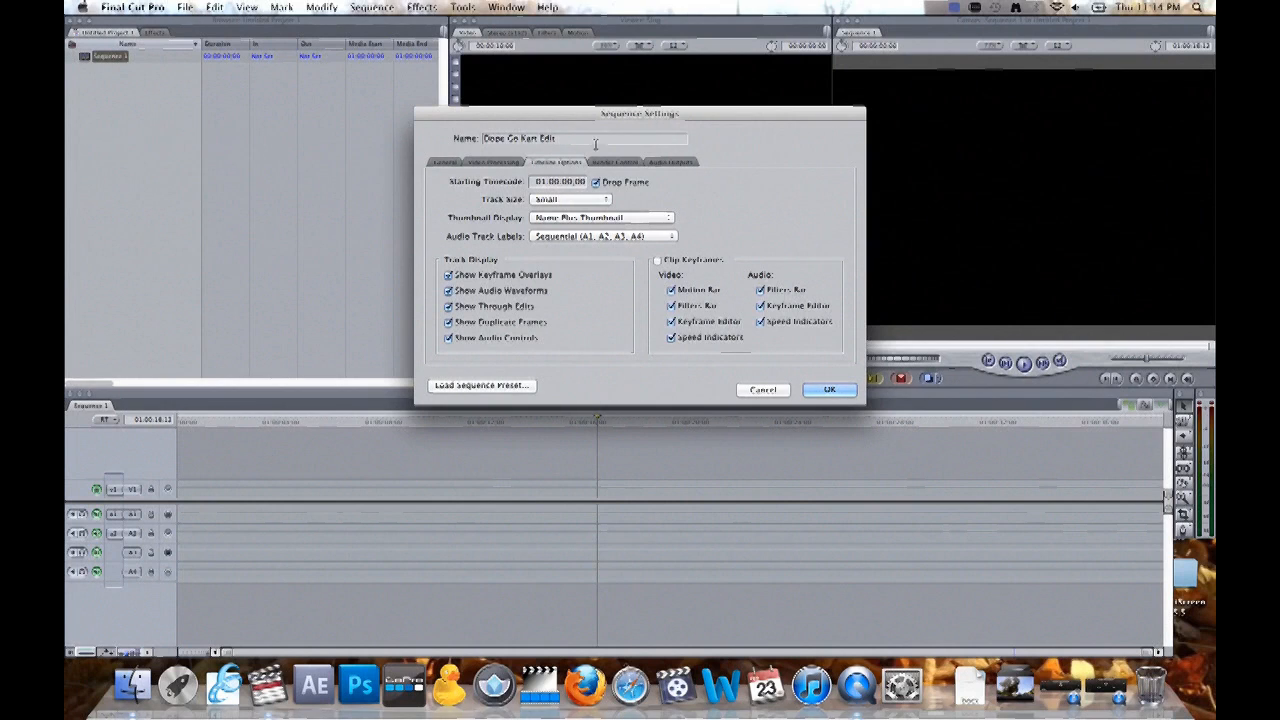
pyautogui.click(828, 390)
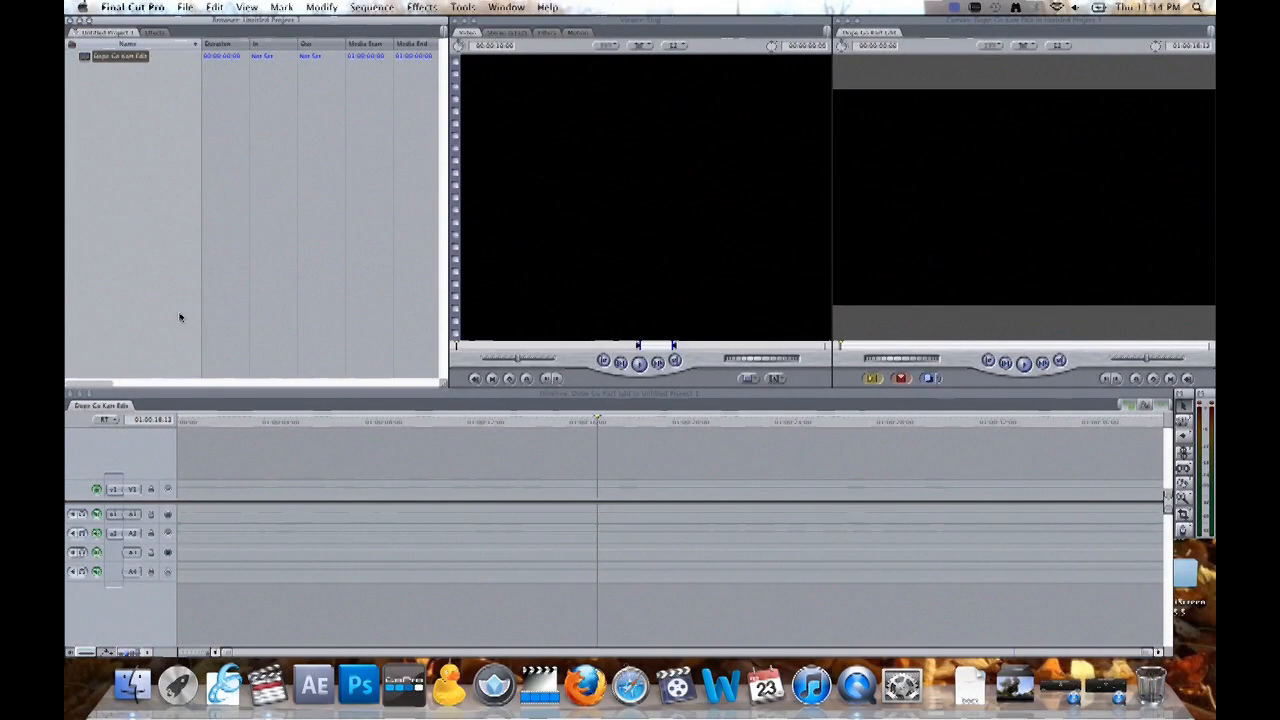
# - Switch to Finder and open the Go Kart Selects folder on the Desktop in a new window
pyautogui.press('super+Tab')
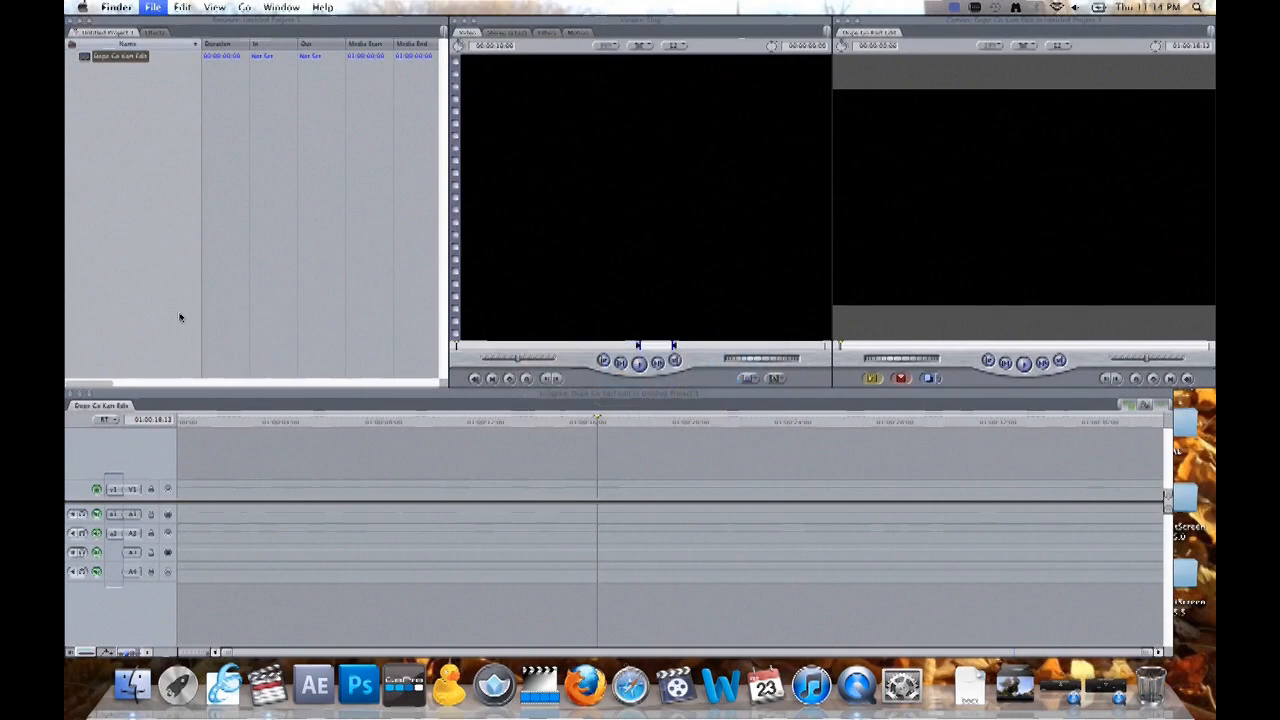
pyautogui.press('super+n')
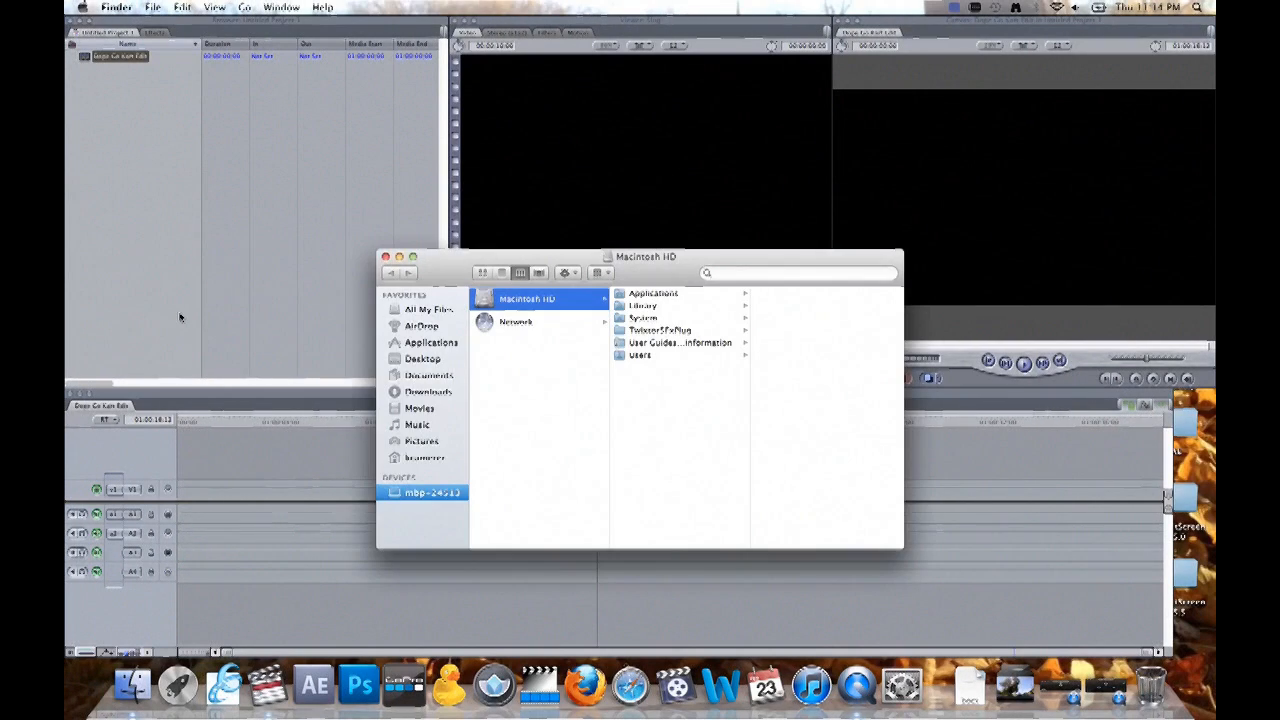
pyautogui.click(423, 358)
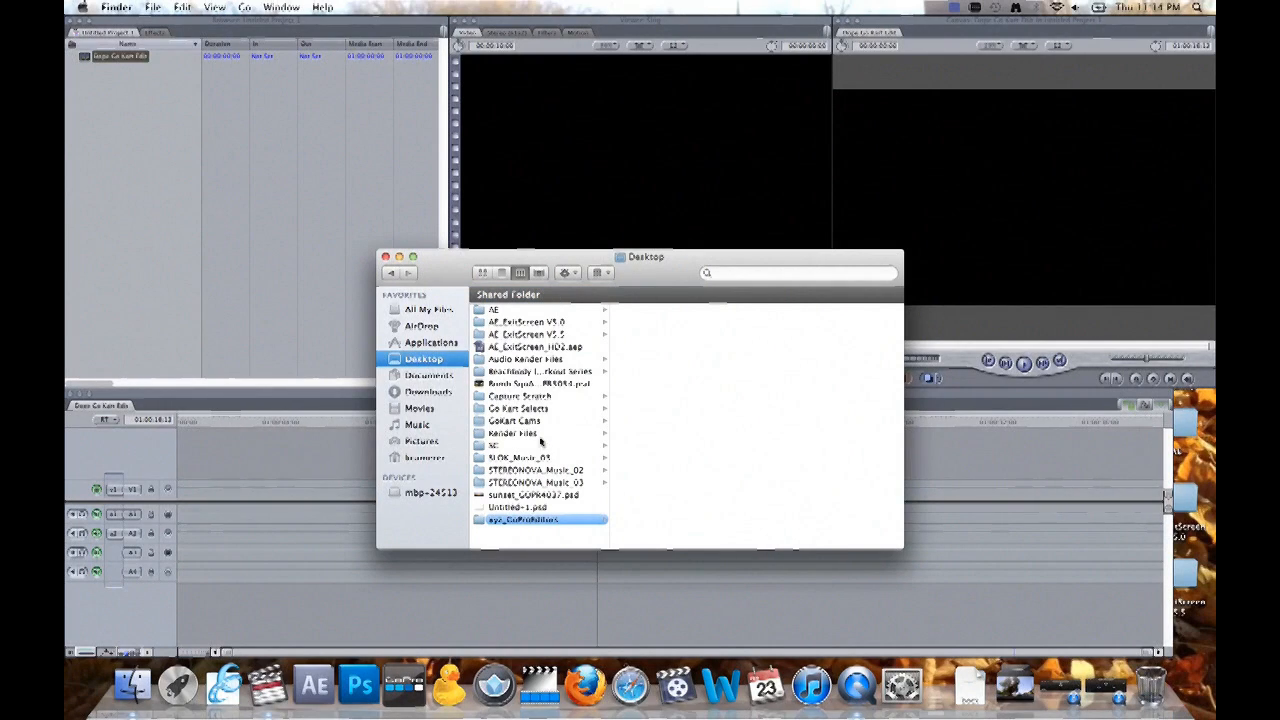
pyautogui.click(540, 409)
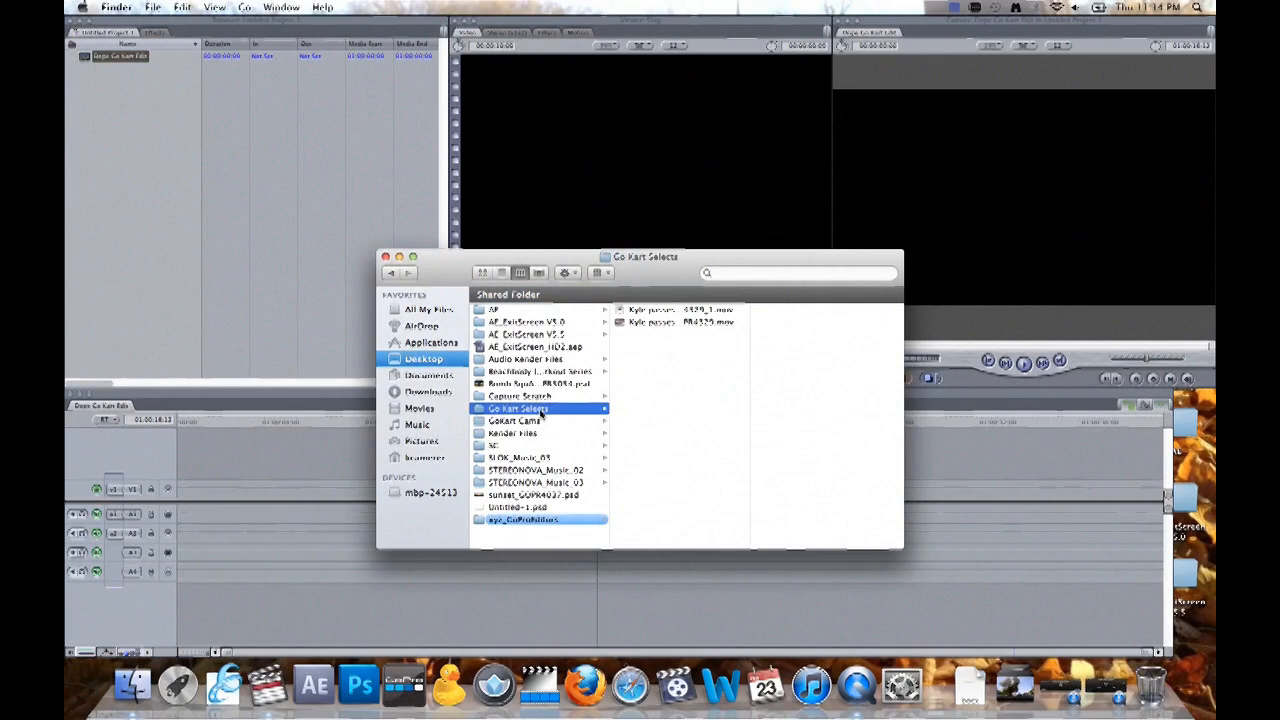
# - Compare the two GOPR4329 movies, import the newly converted GOPR4329_1.mov into the Final Cut Pro project and close the Finder window
pyautogui.click(637, 323)
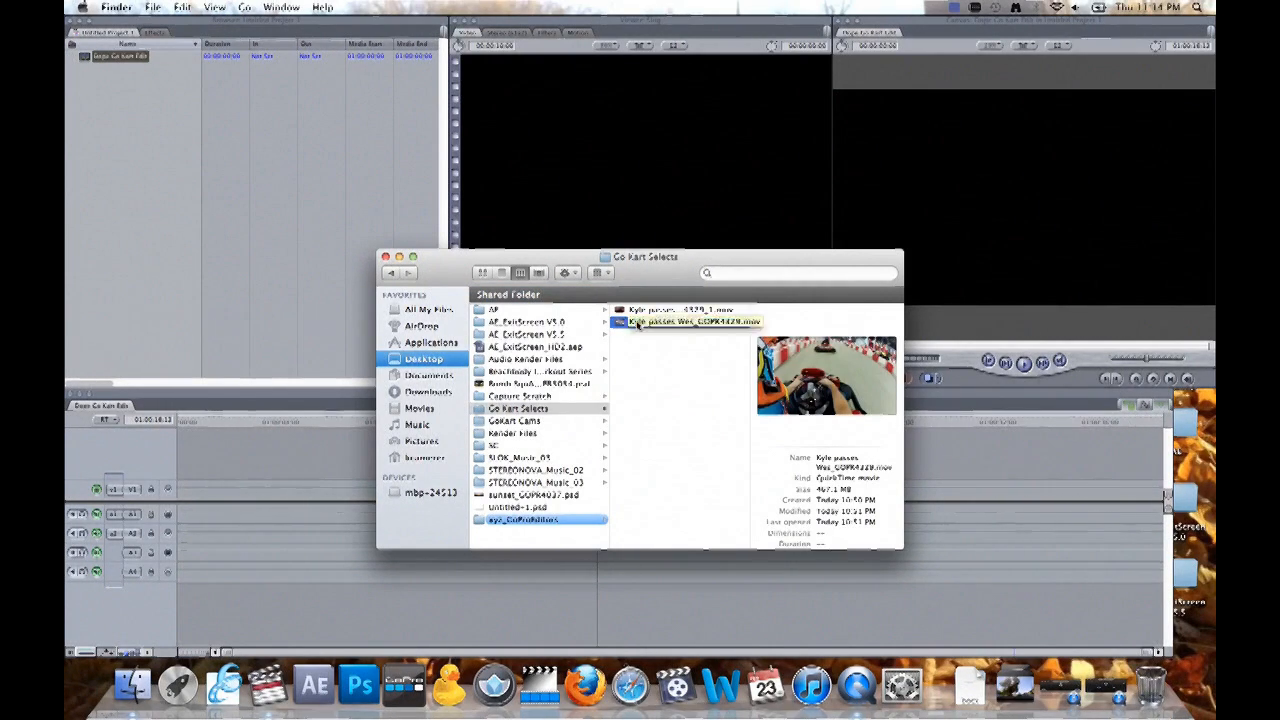
pyautogui.click(635, 310)
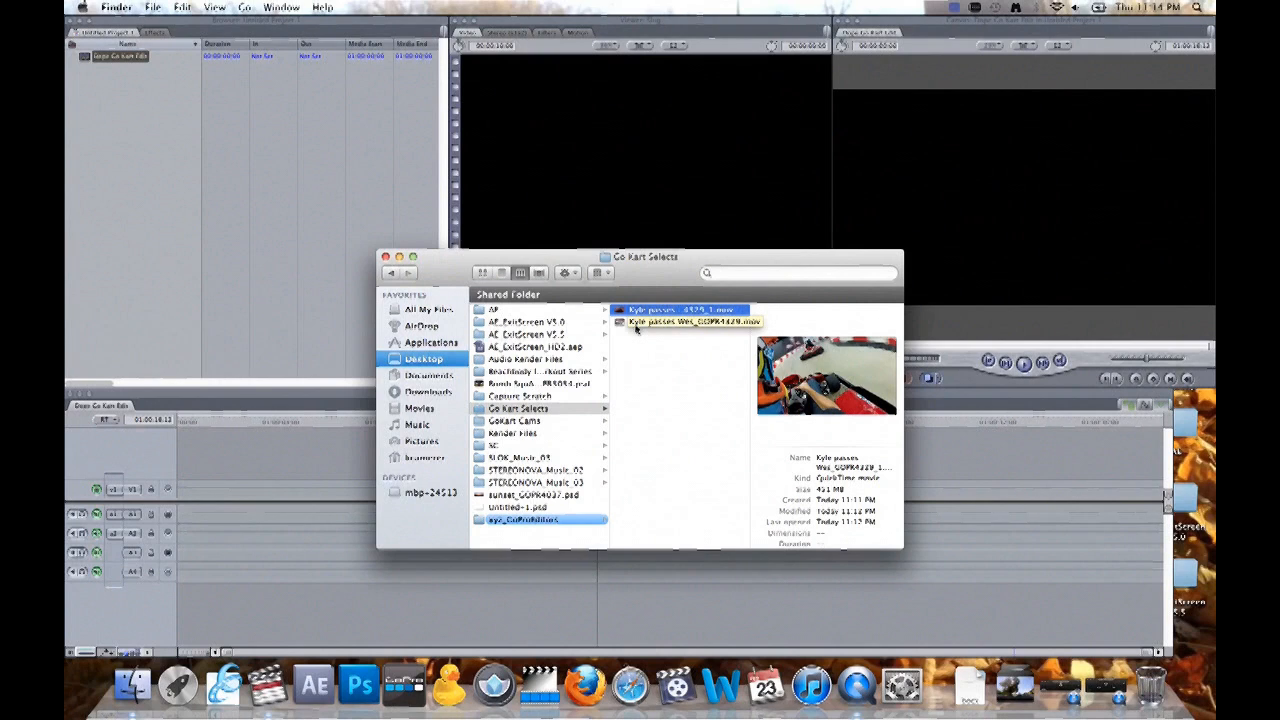
pyautogui.click(636, 324)
pyautogui.click(630, 310)
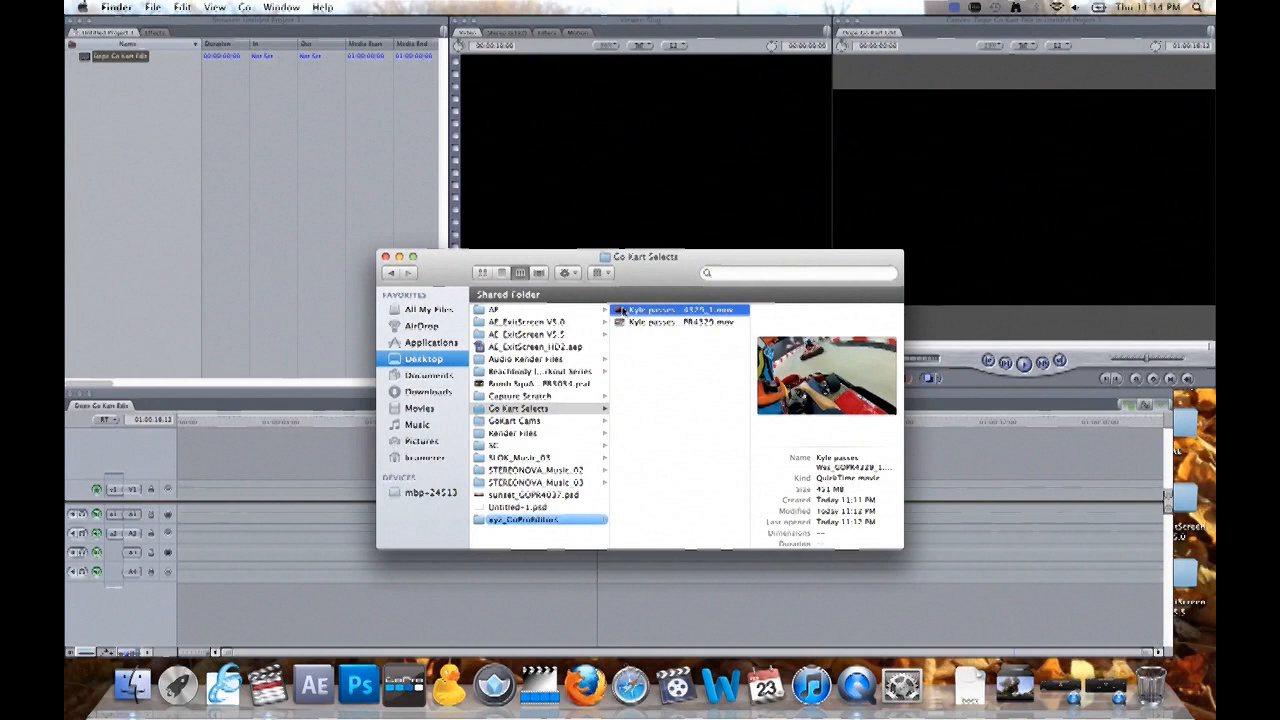
pyautogui.moveTo(622, 312); pyautogui.dragTo(114, 144)
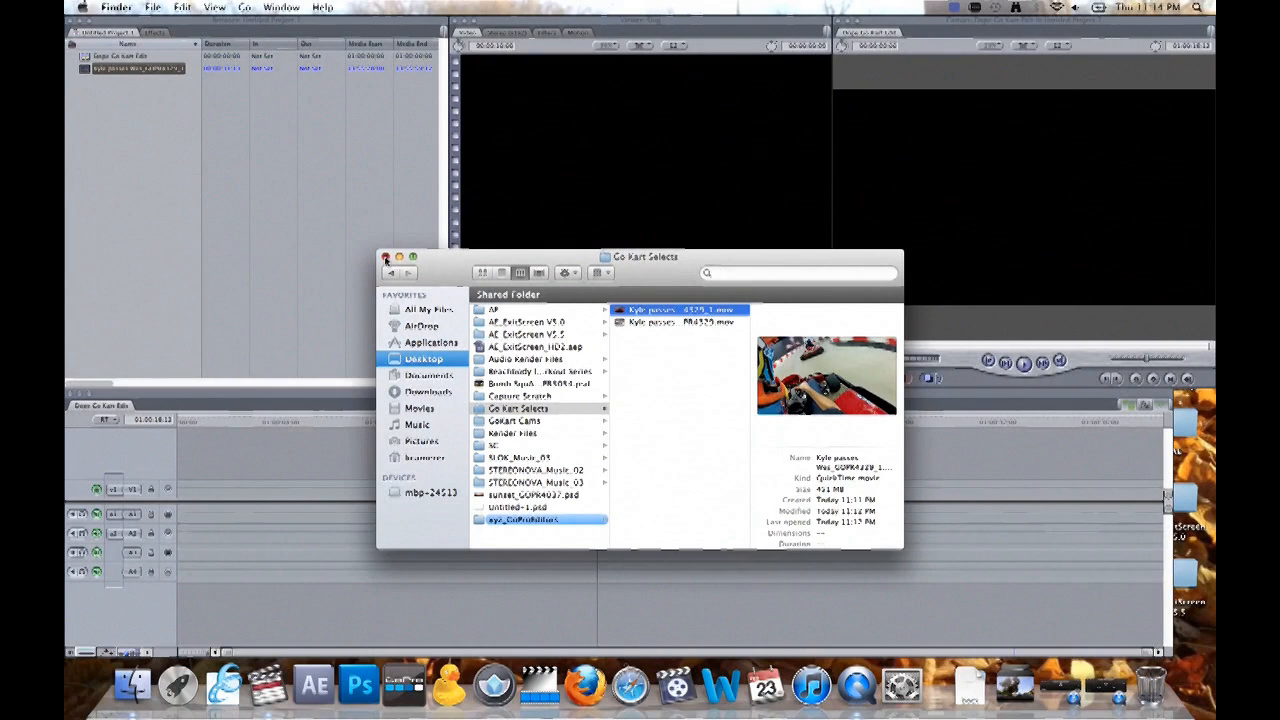
pyautogui.click(386, 259)
# - Mark about the first 4.5 seconds of the imported clip and place it at the start of track V1, keeping the current sequence settings
pyautogui.click(86, 72)
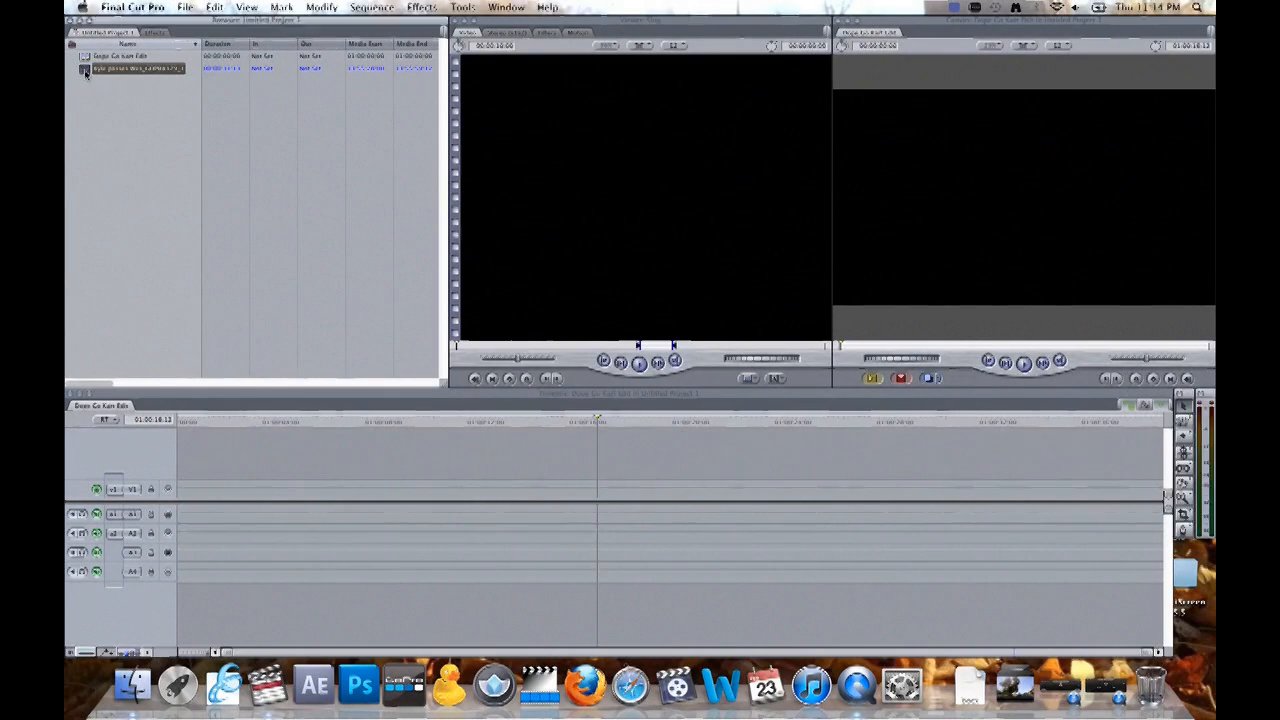
pyautogui.doubleClick(86, 72)
pyautogui.moveTo(476, 350)
pyautogui.mouseDown()
pyautogui.moveTo(757, 350)
pyautogui.moveTo(452, 348)
pyautogui.mouseUp()
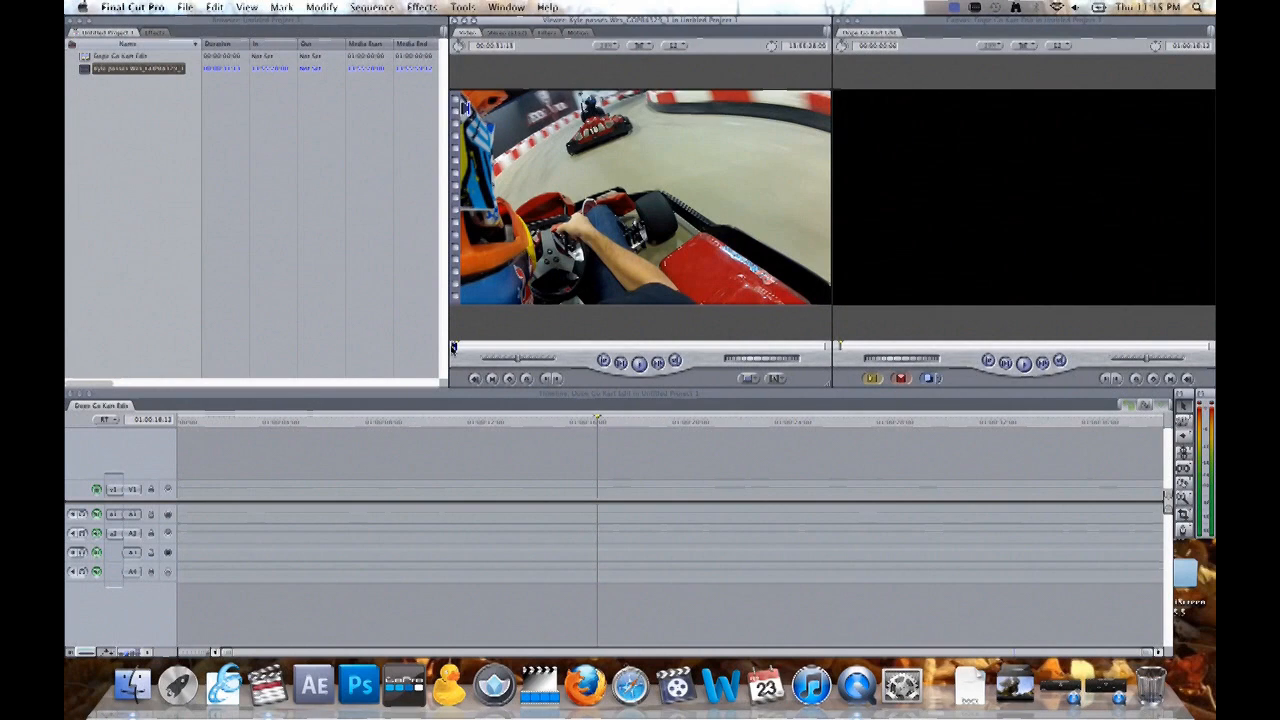
pyautogui.press('space')
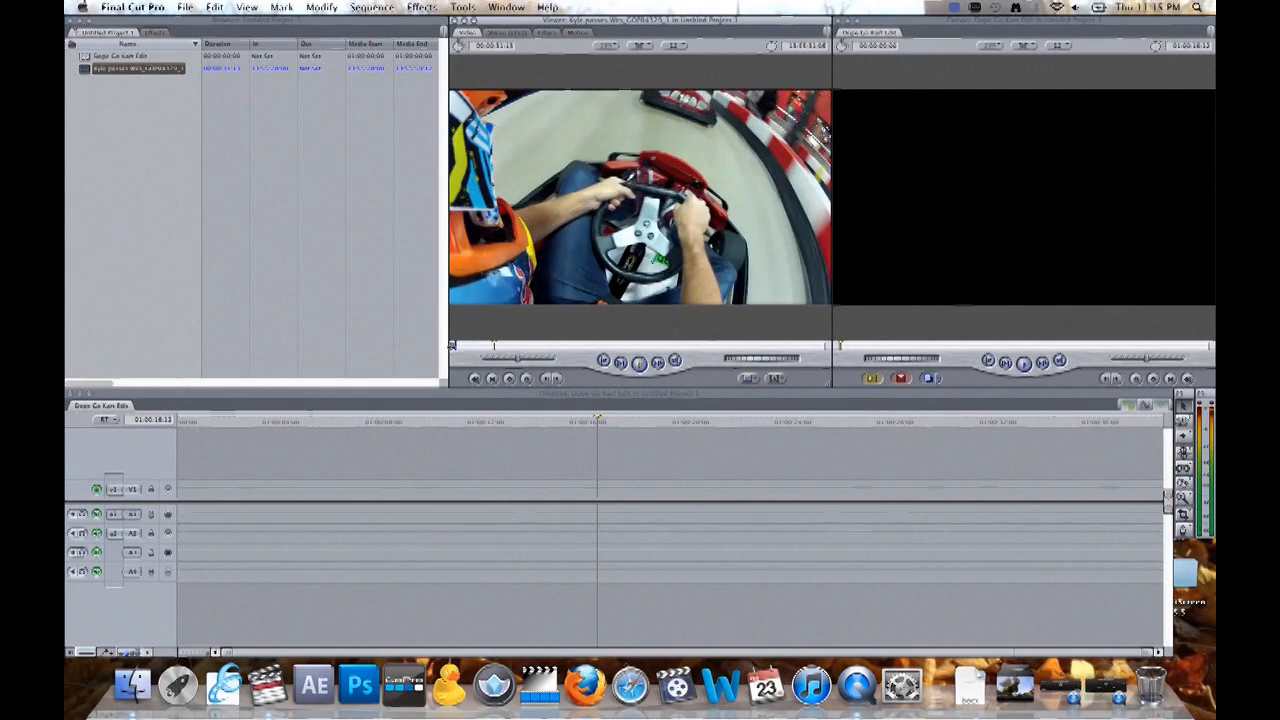
pyautogui.press('o')
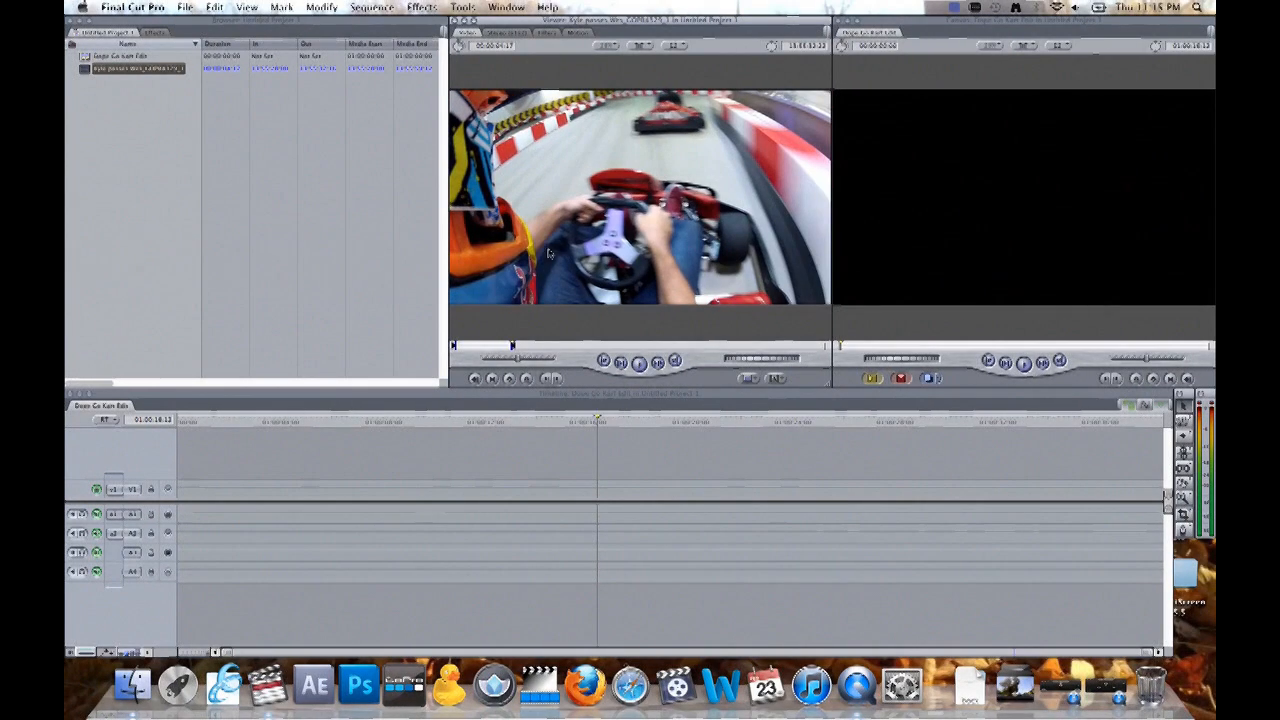
pyautogui.moveTo(485, 288); pyautogui.dragTo(182, 492)
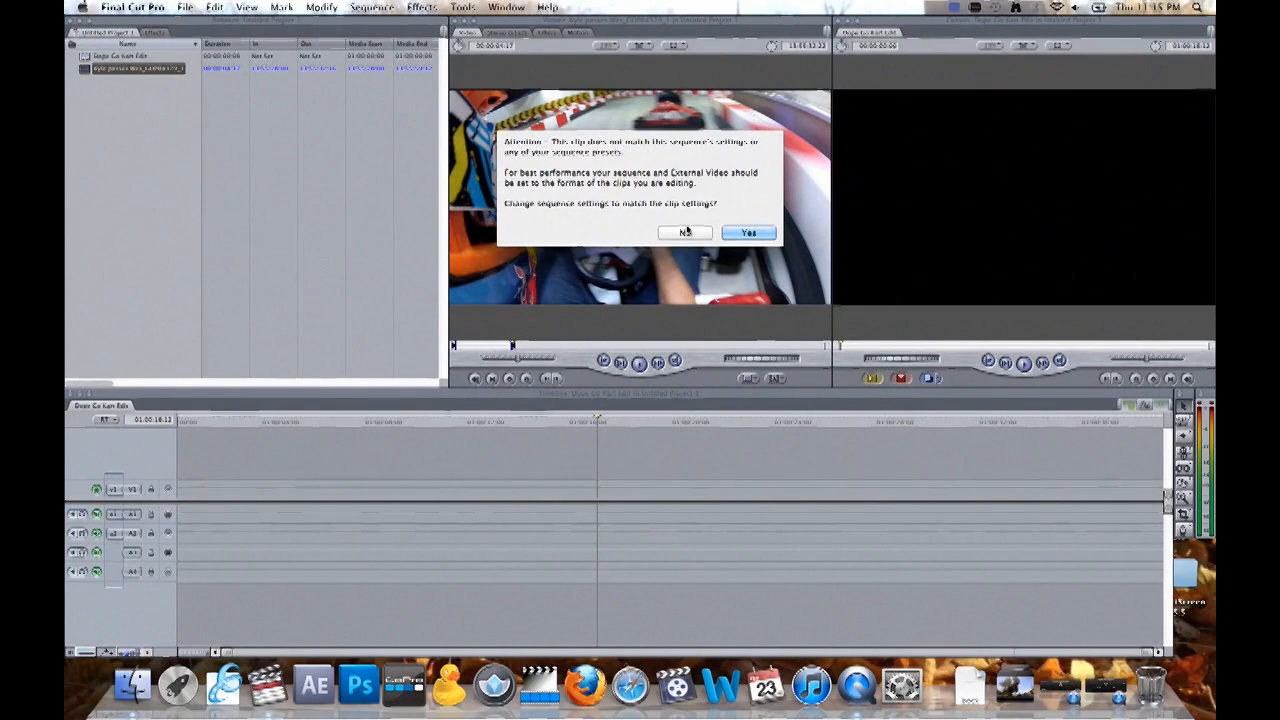
pyautogui.click(686, 233)
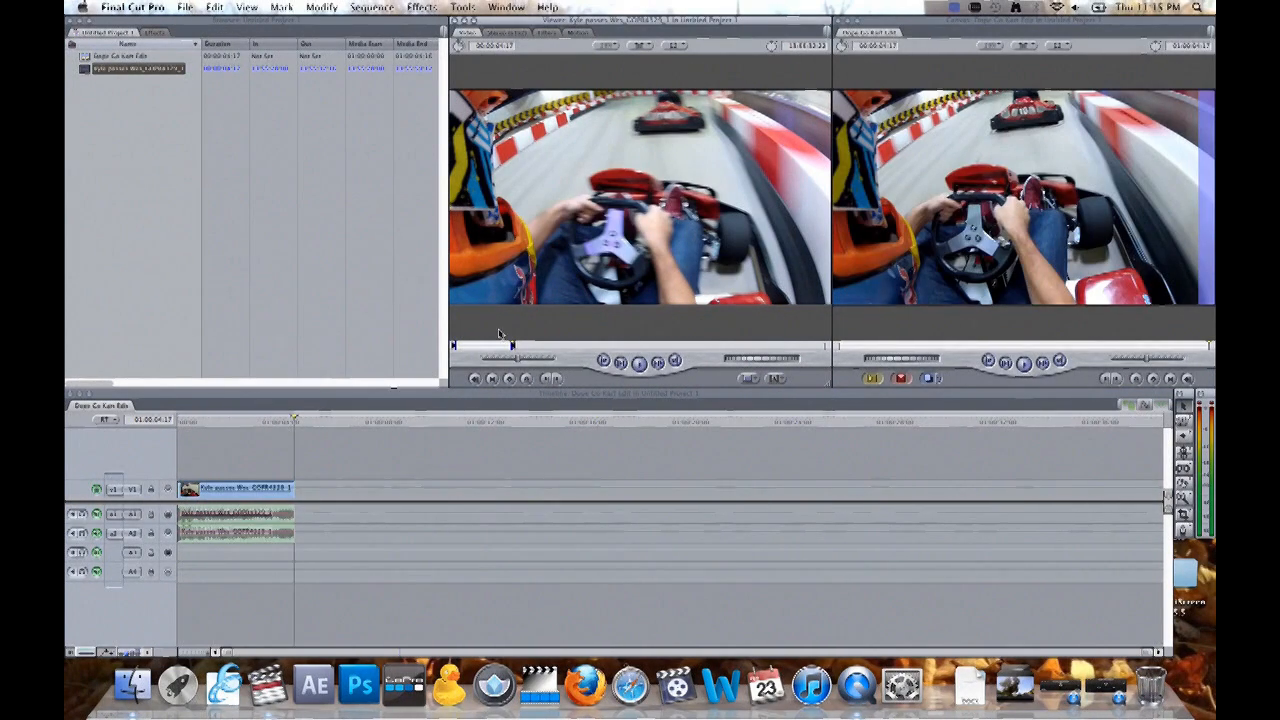
# - Mark a section about 10 seconds long from the middle of the source clip and place it directly after the first clip on V1
pyautogui.moveTo(549, 349); pyautogui.dragTo(593, 349)
pyautogui.moveTo(608, 347); pyautogui.dragTo(579, 347)
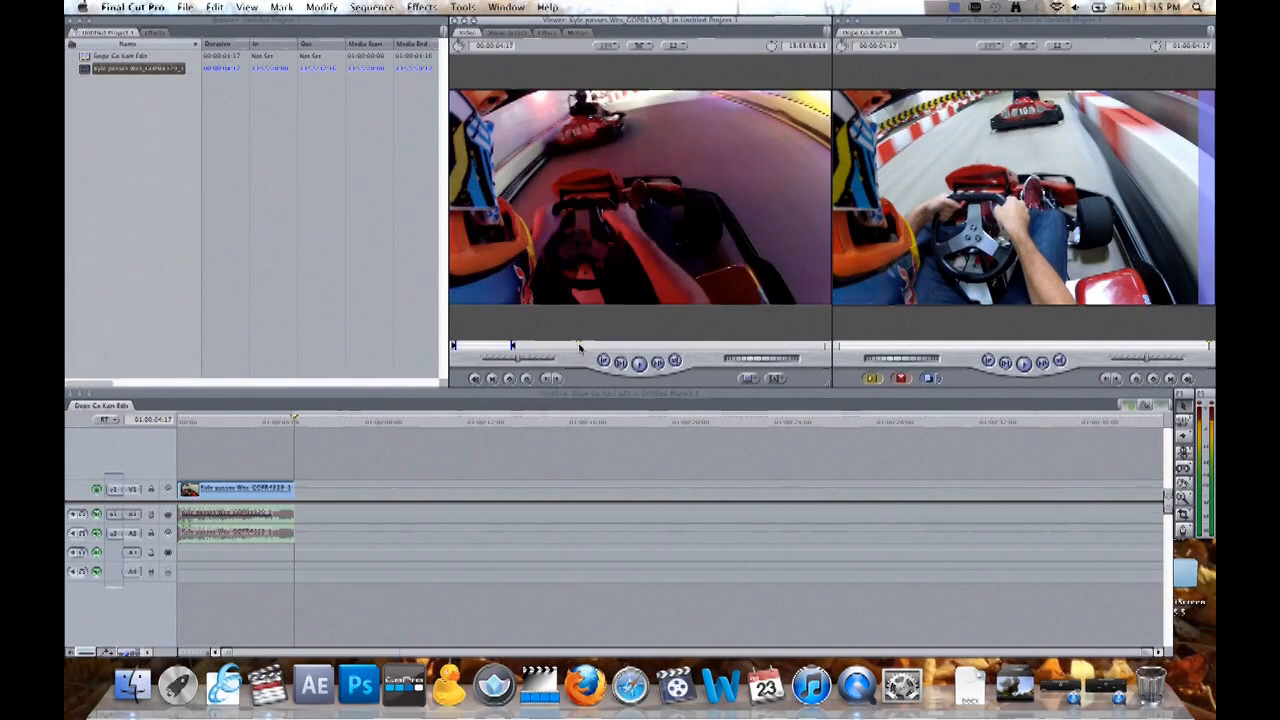
pyautogui.press('i')
pyautogui.press('space')
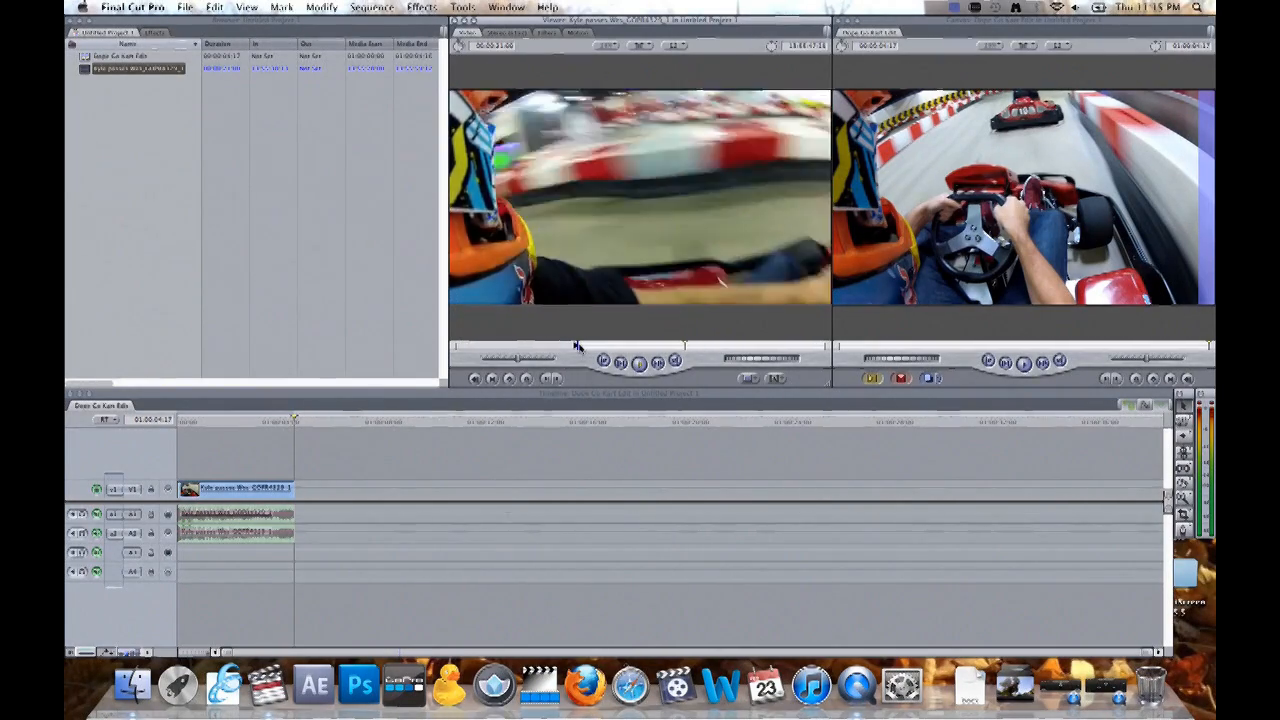
pyautogui.press('o')
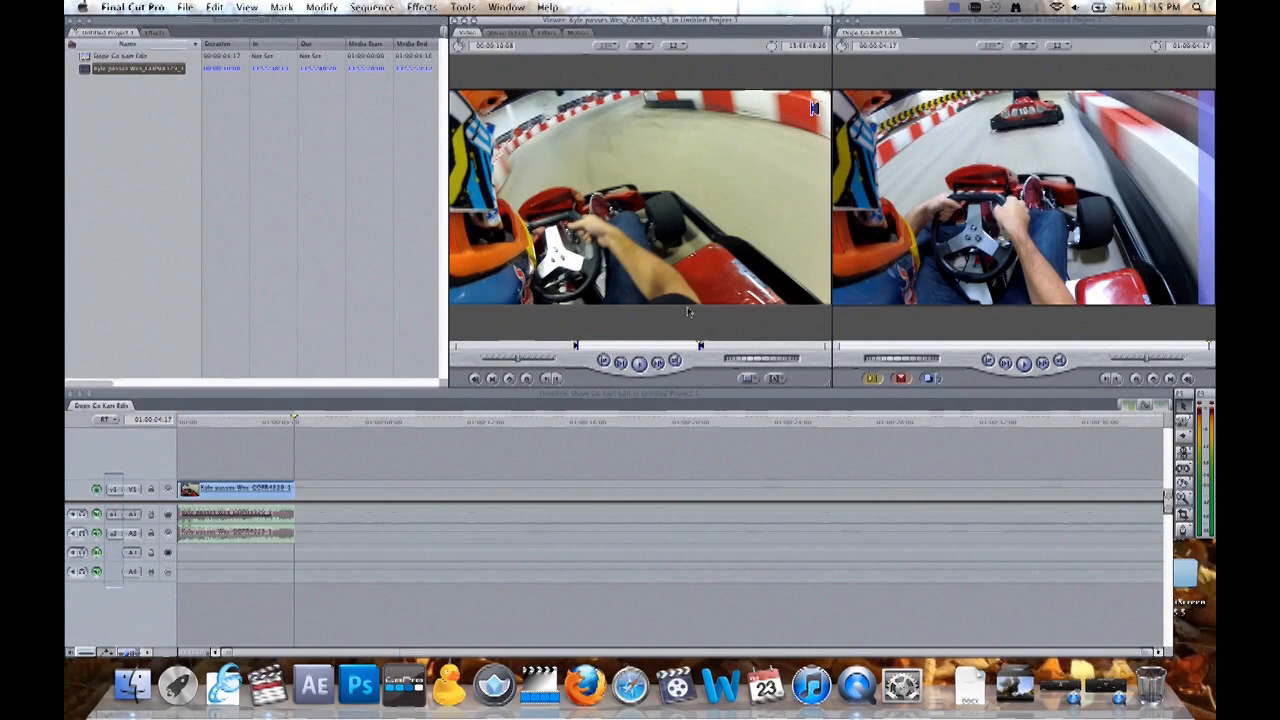
pyautogui.moveTo(707, 258); pyautogui.dragTo(311, 490)
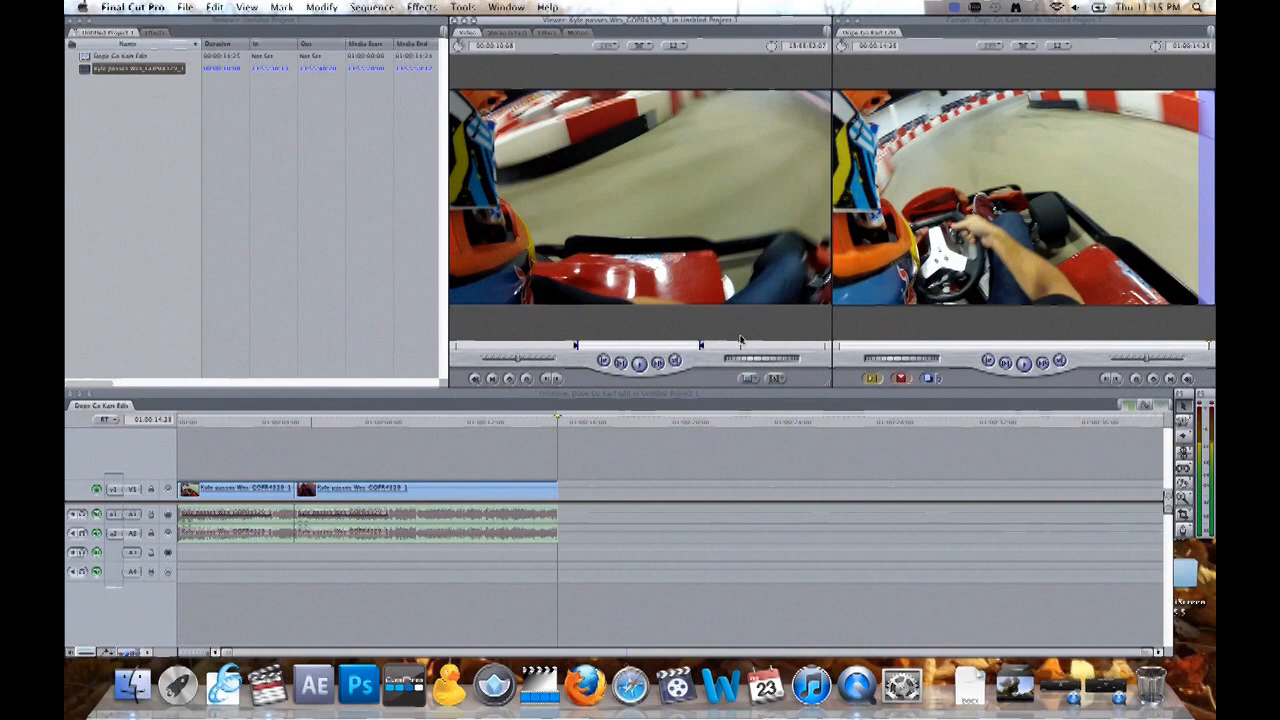
# - Mark a section about 5 seconds long near the end of the source clip and append it after the second clip on V1
pyautogui.press('i')
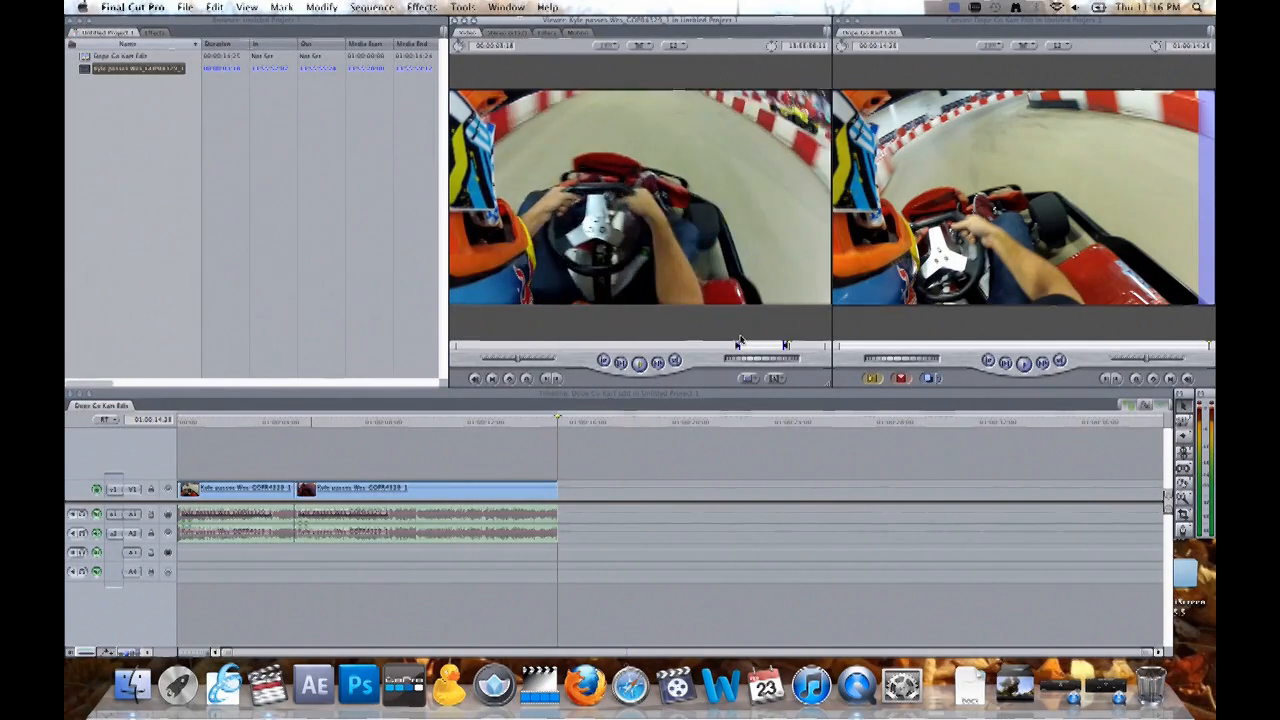
pyautogui.moveTo(720, 278); pyautogui.dragTo(566, 495)
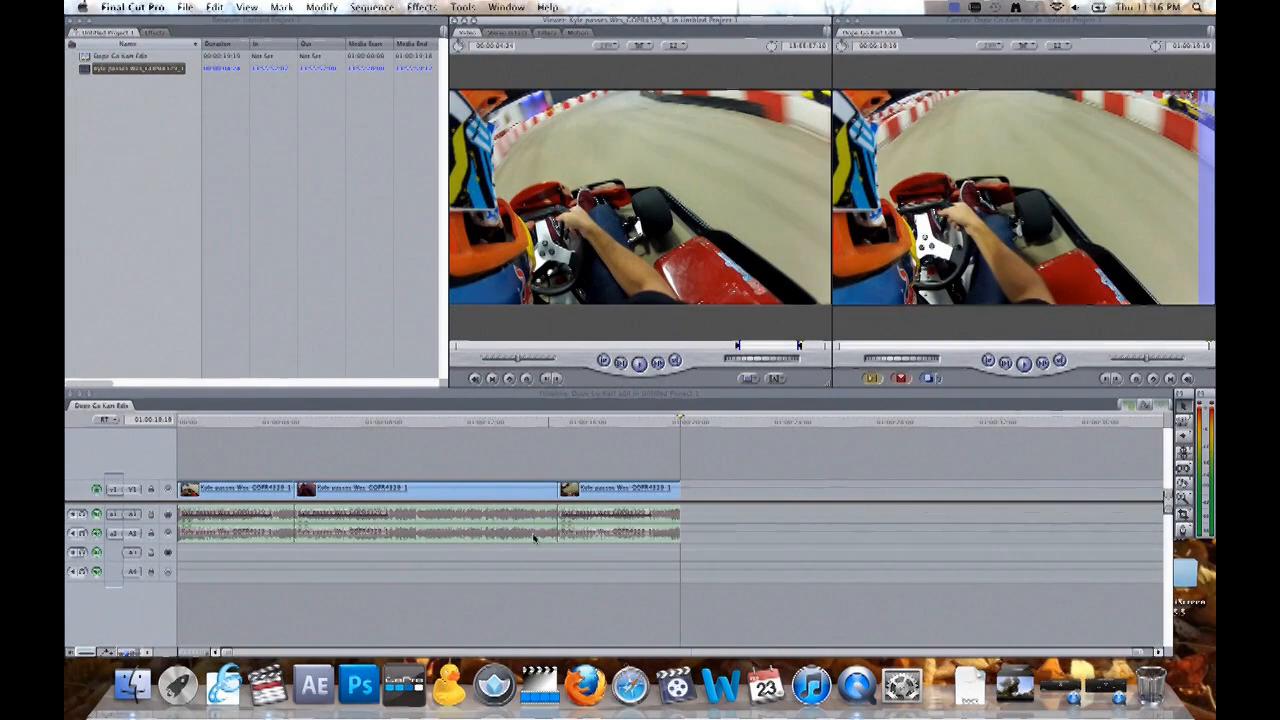
# - Play back the sequence and extend the end of the third clip's video and audio by about 2.5 seconds
pyautogui.click(264, 421)
pyautogui.press('space')
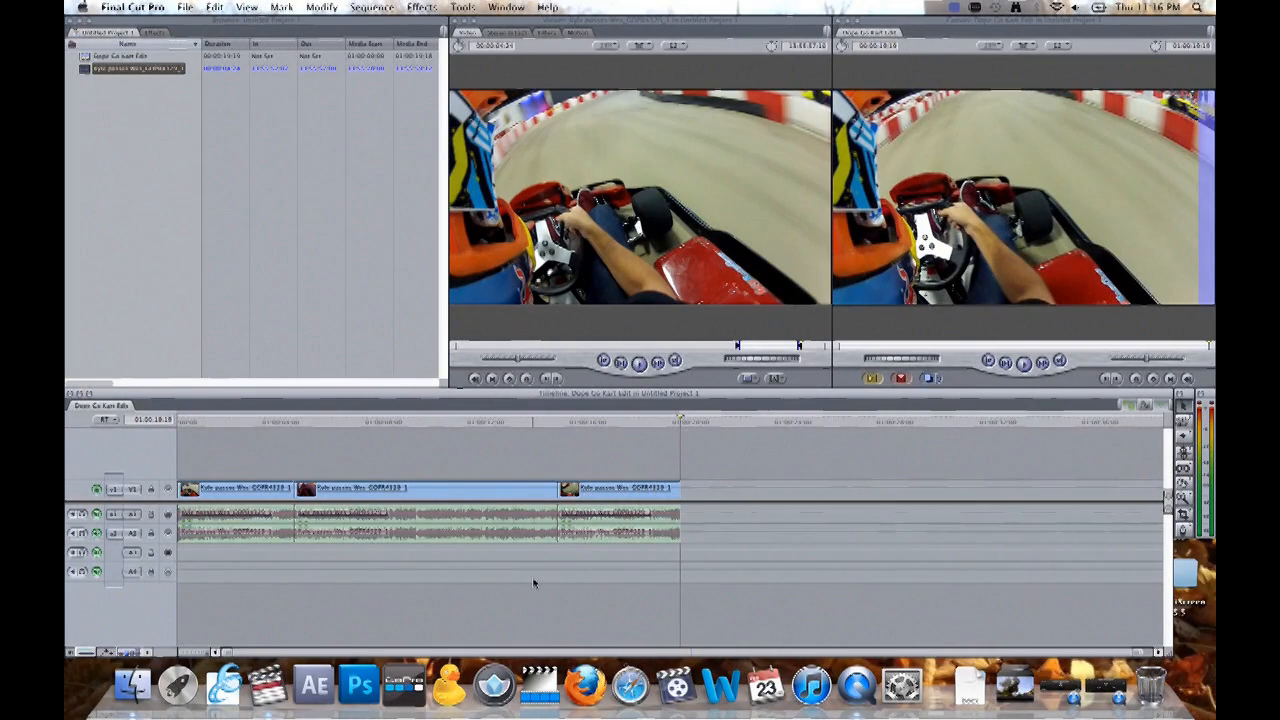
pyautogui.moveTo(681, 488); pyautogui.dragTo(742, 488)
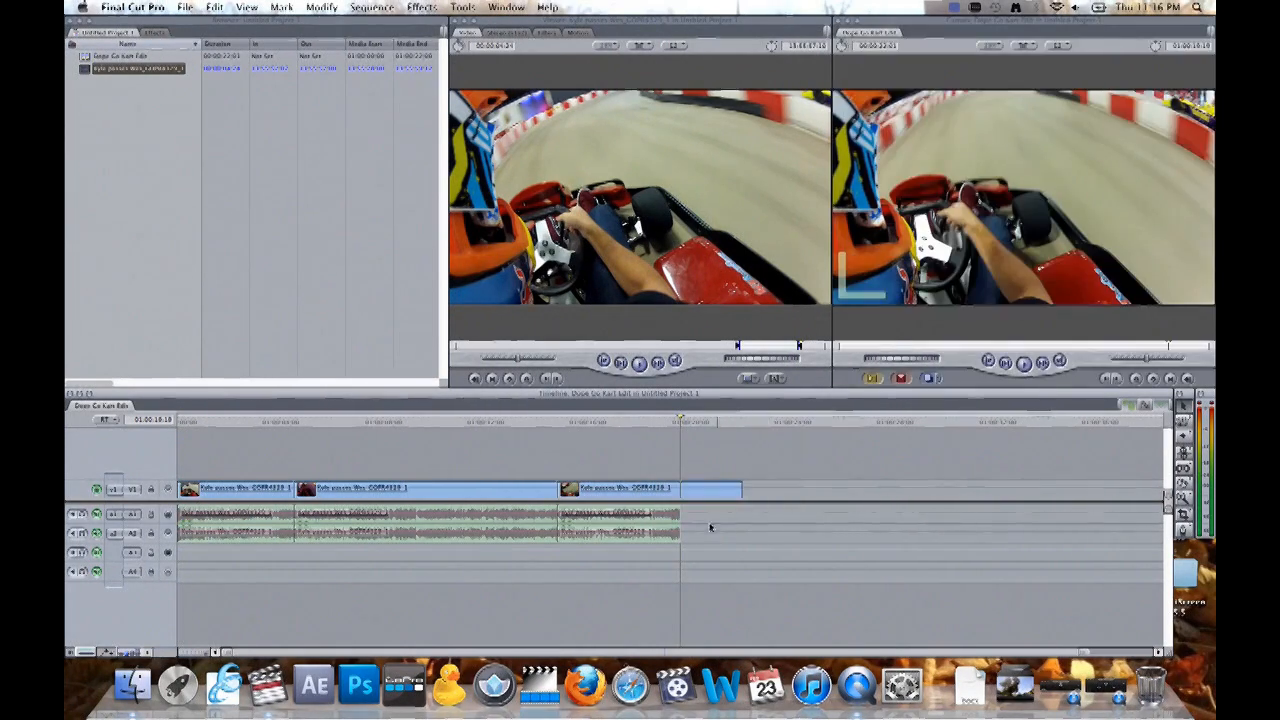
pyautogui.moveTo(678, 516); pyautogui.dragTo(742, 516)
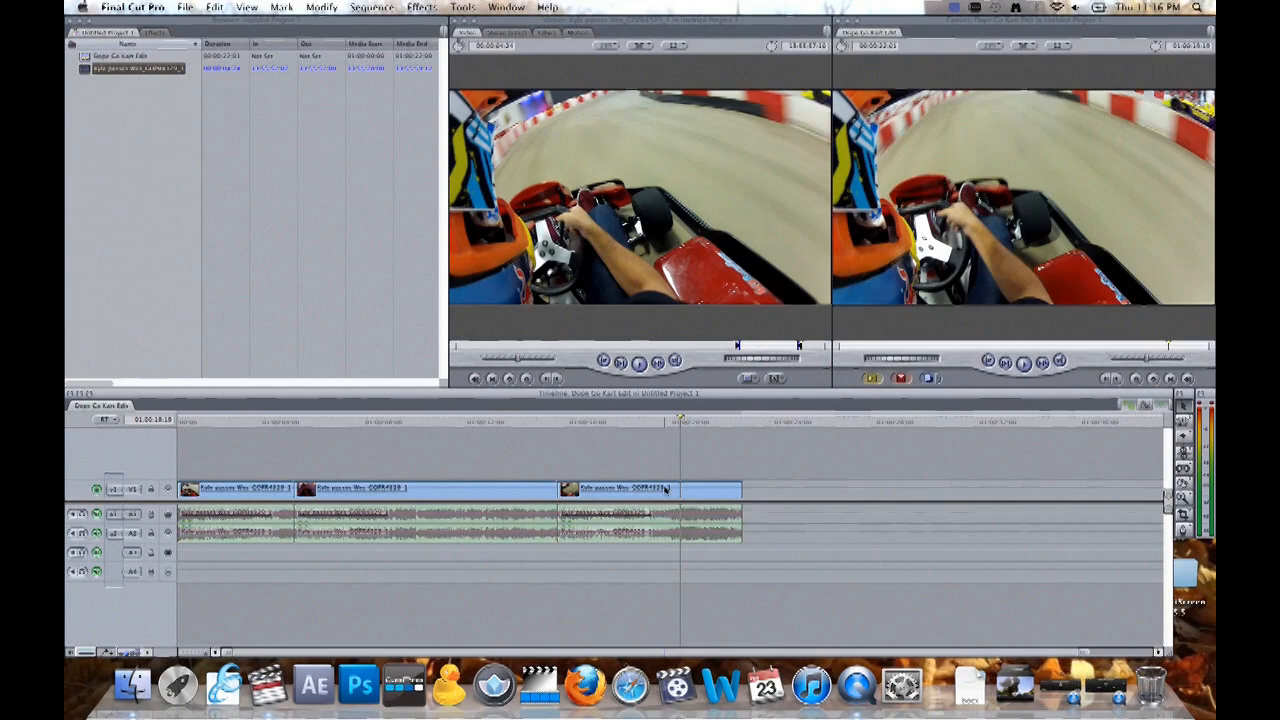
# - Apply the Color Corrector 3-way filter to the second clip on V1 and show its colour wheels
pyautogui.doubleClick(431, 490)
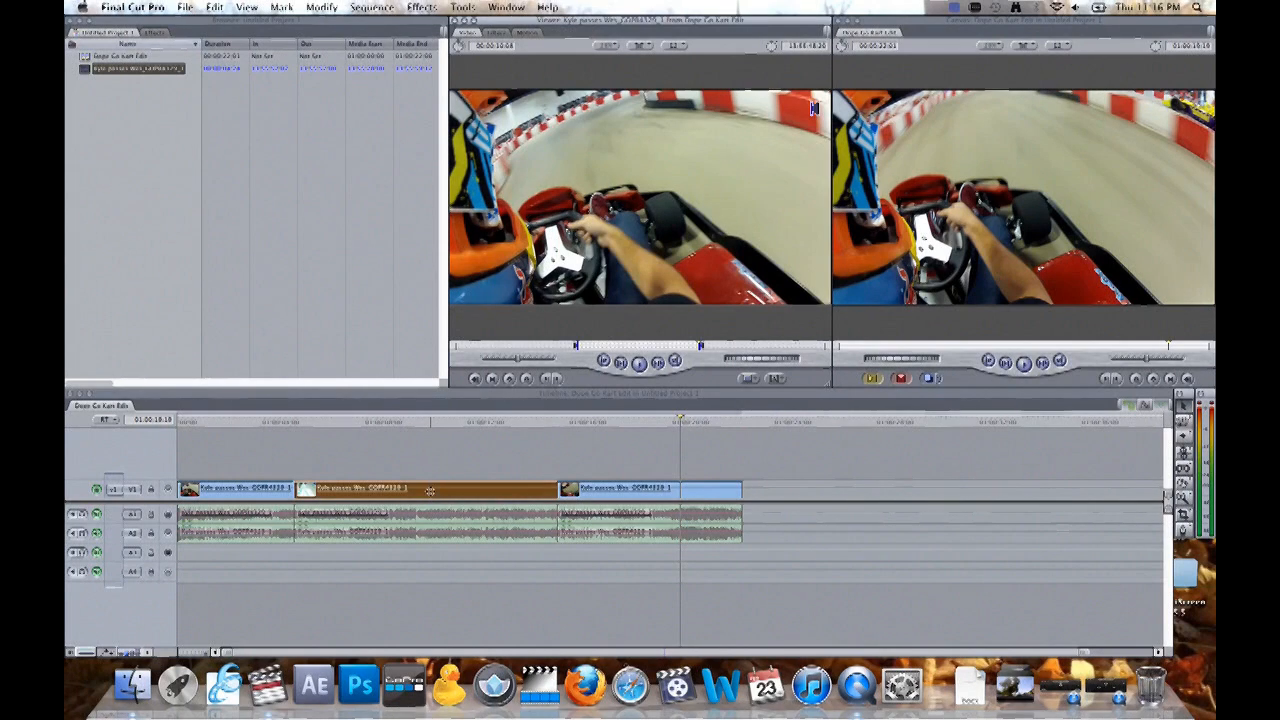
pyautogui.click(362, 7)
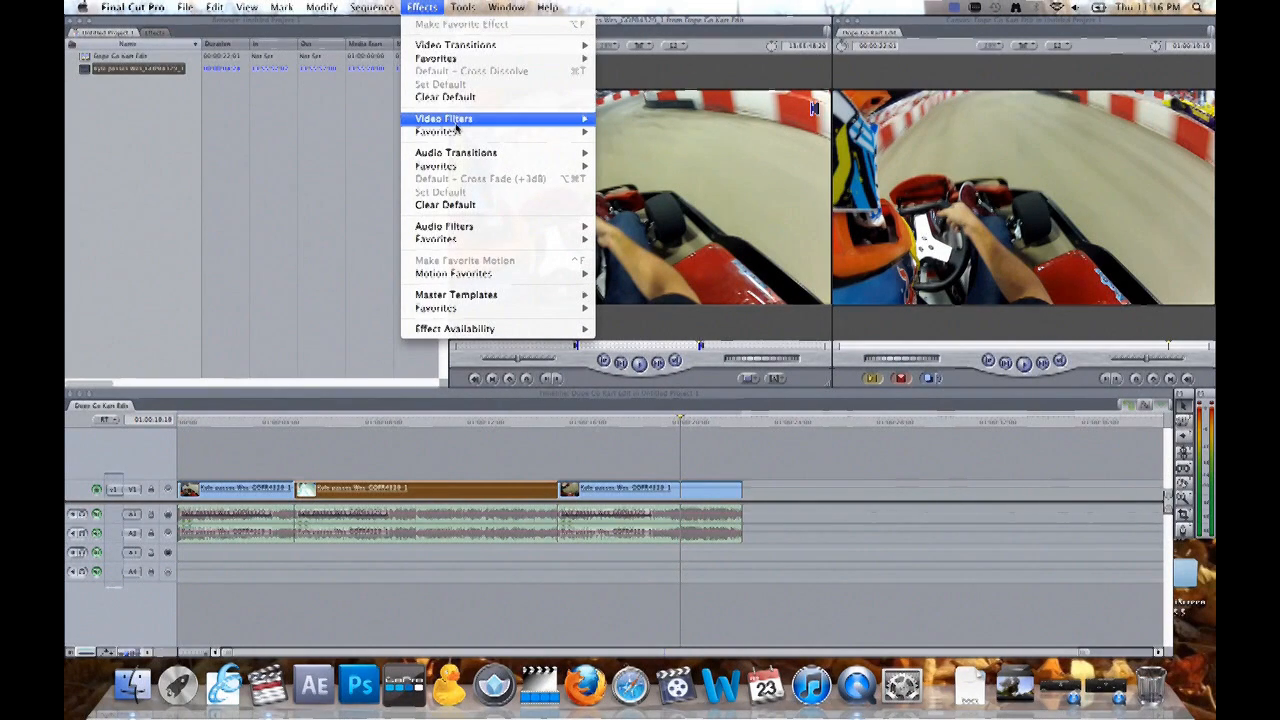
pyautogui.moveTo(456, 120)
pyautogui.moveTo(679, 158)
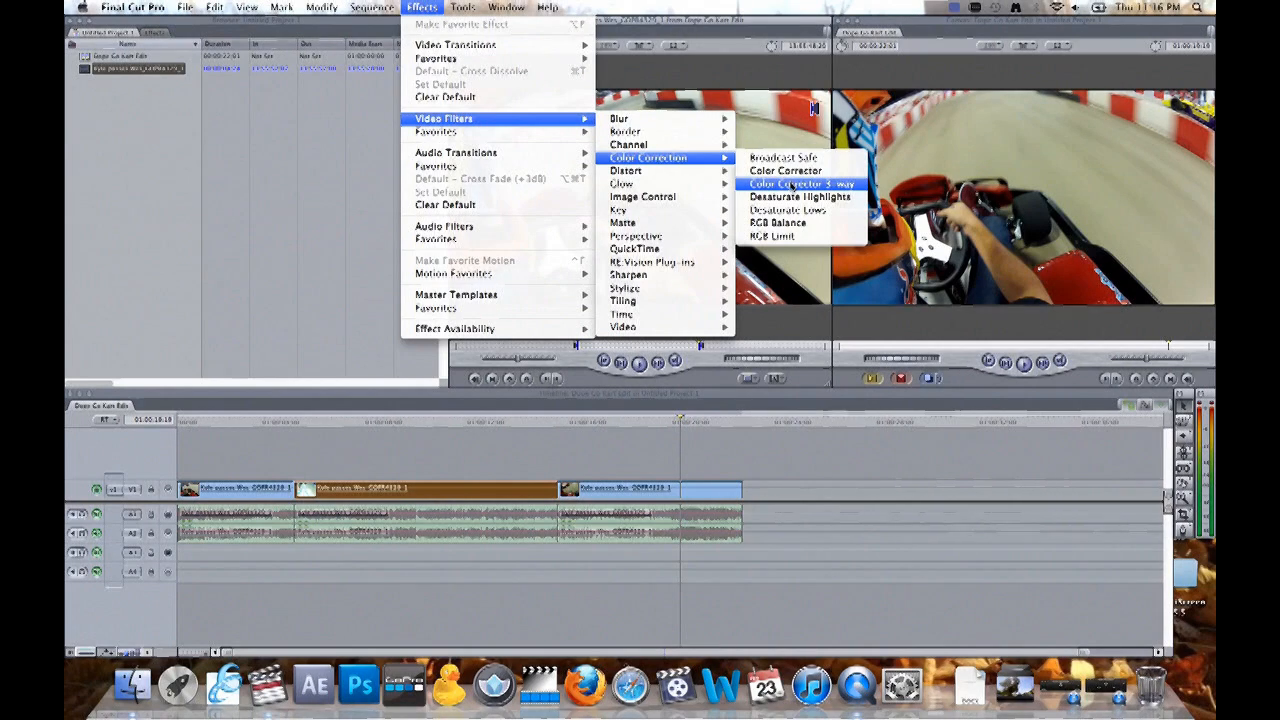
pyautogui.click(790, 185)
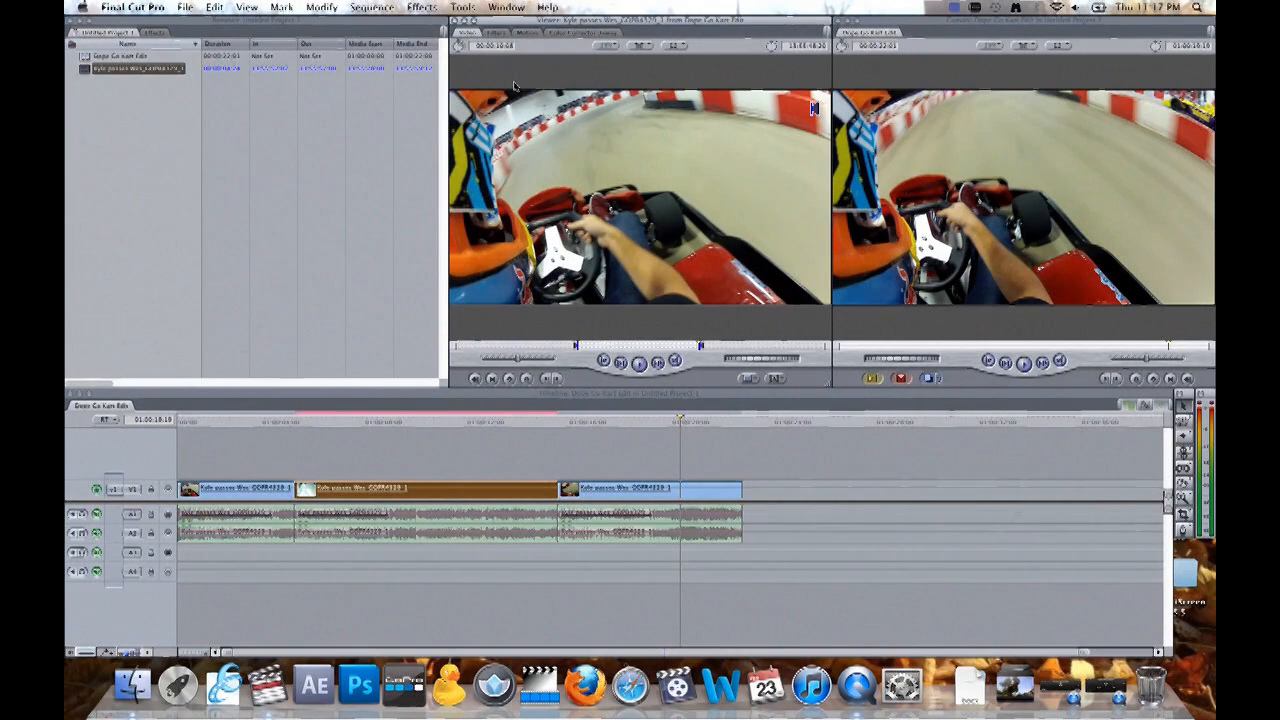
pyautogui.click(578, 33)
# - Arrange the workspace in the Color Correction layout and raise the brightness of the video scopes close to maximum
pyautogui.click(510, 8)
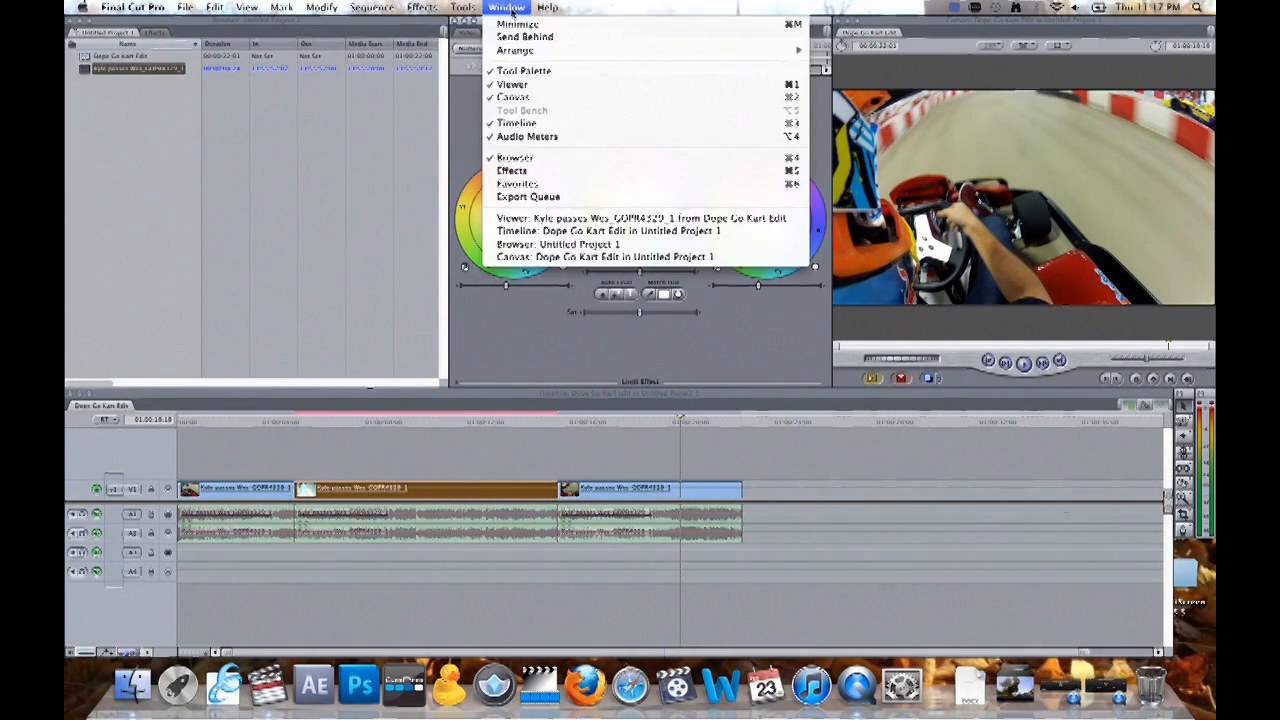
pyautogui.moveTo(531, 50)
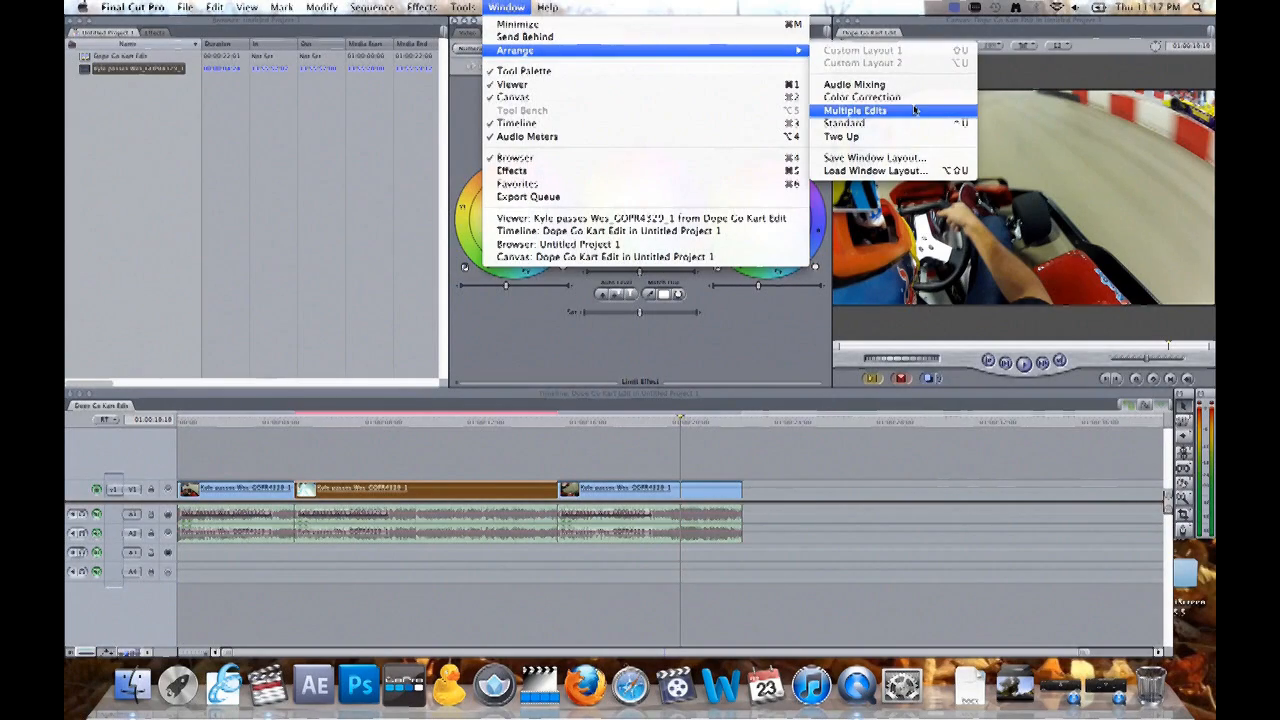
pyautogui.click(862, 97)
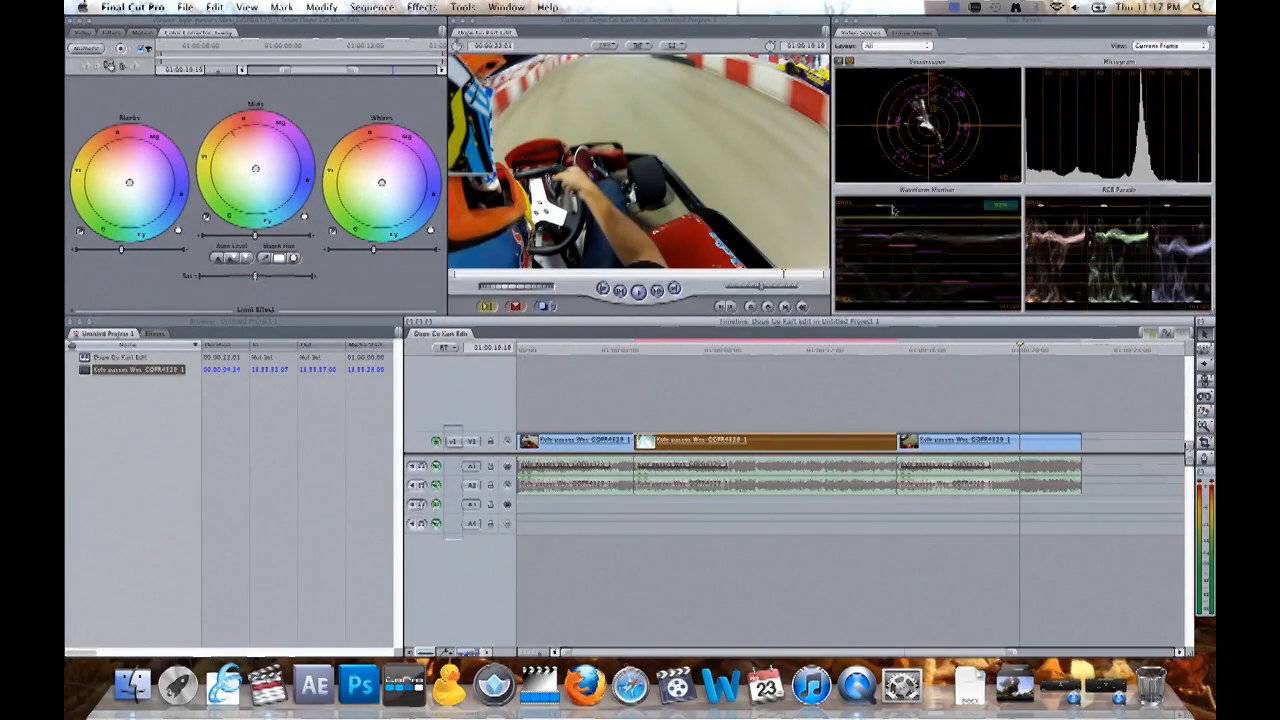
pyautogui.click(840, 62)
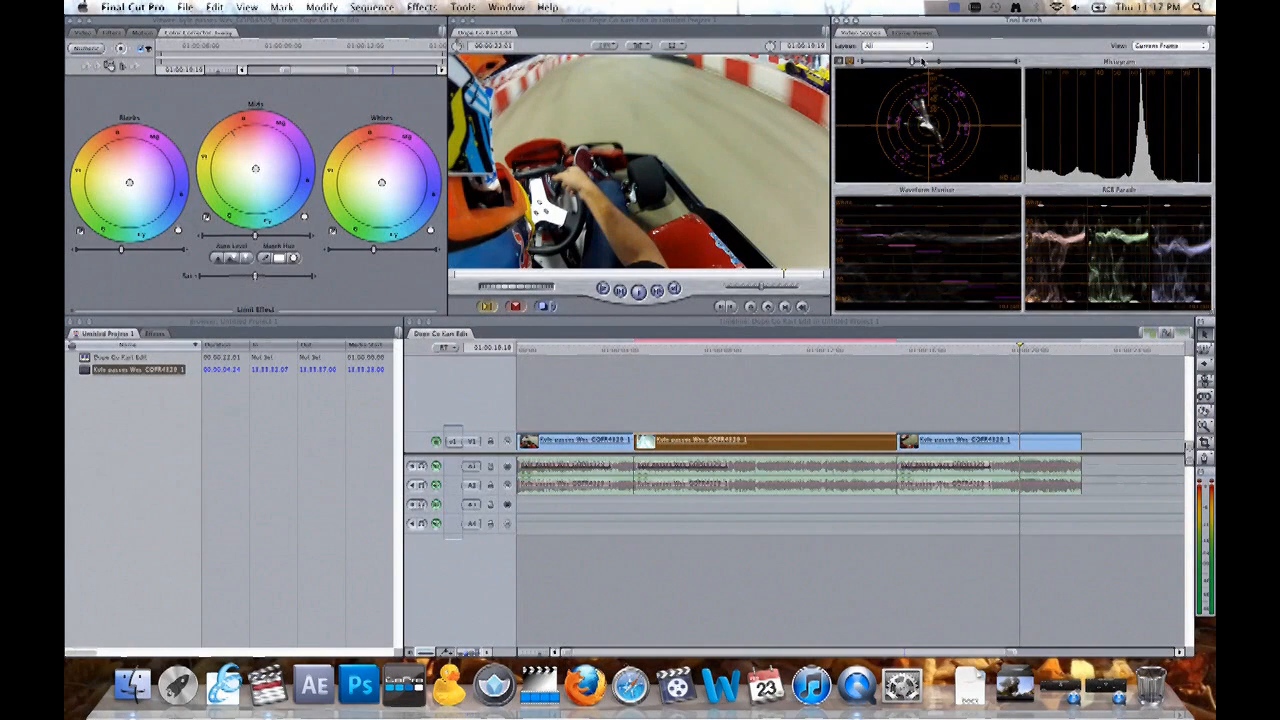
pyautogui.moveTo(915, 63); pyautogui.dragTo(1010, 61)
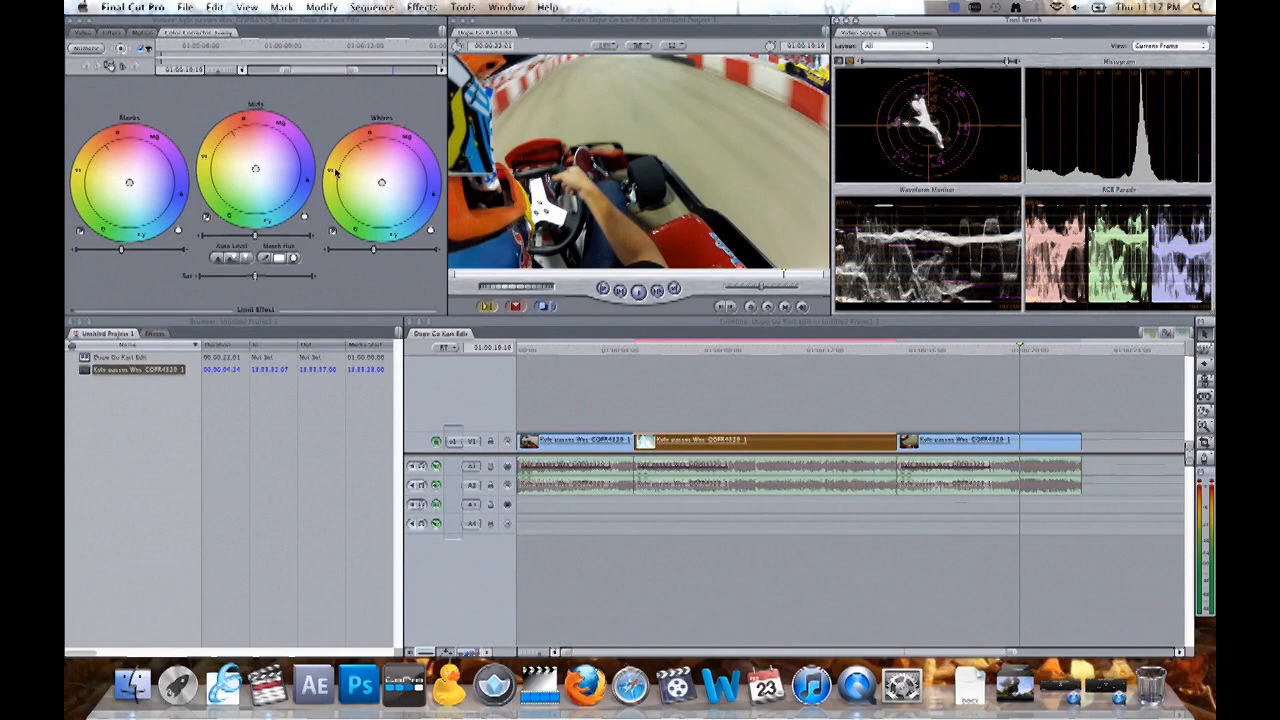
# - Grade the second clip: shift the mids slightly towards red and brighten them, lower the blacks and whites slightly, and raise saturation slightly
pyautogui.click(750, 347)
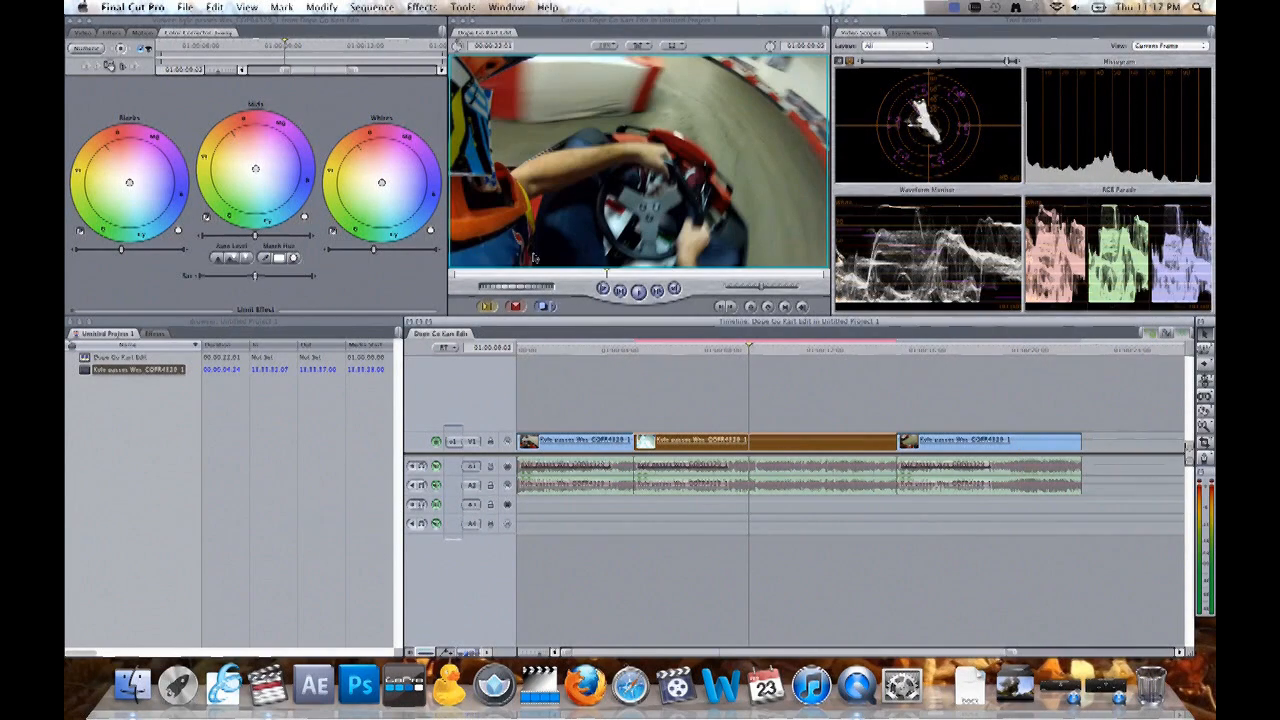
pyautogui.moveTo(256, 172); pyautogui.dragTo(253, 166)
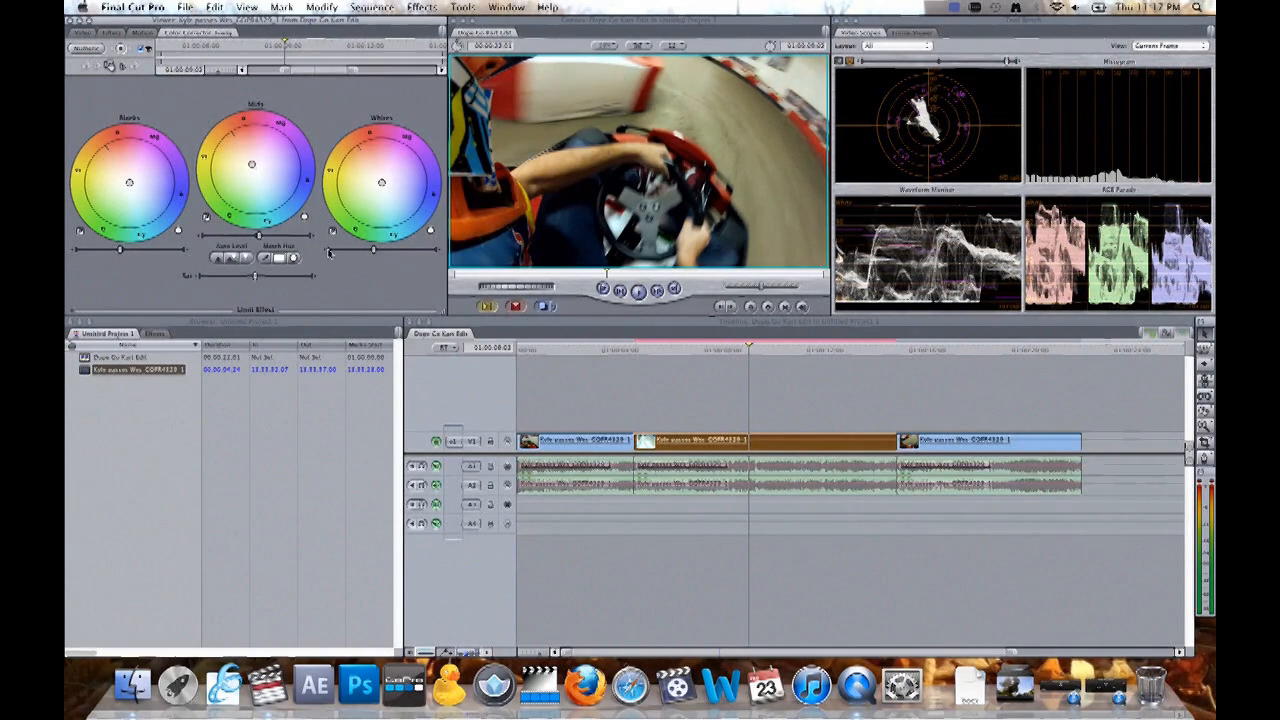
pyautogui.click(330, 251)
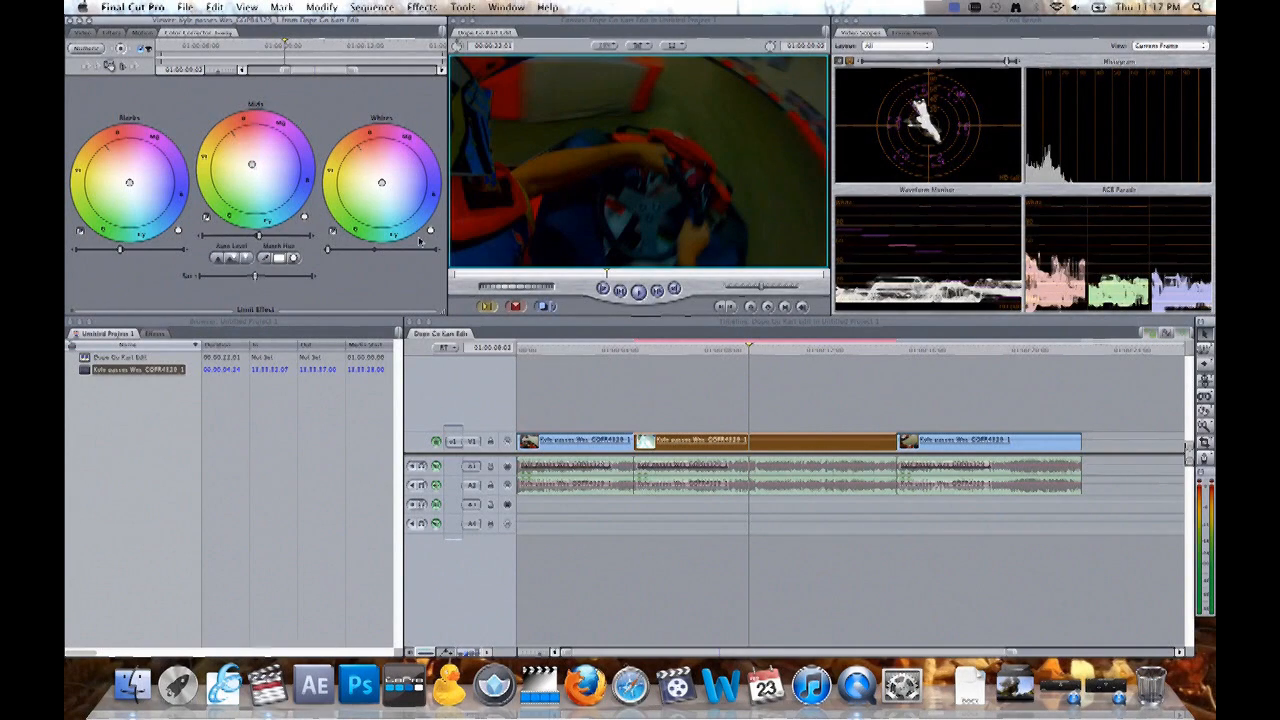
pyautogui.click(374, 251)
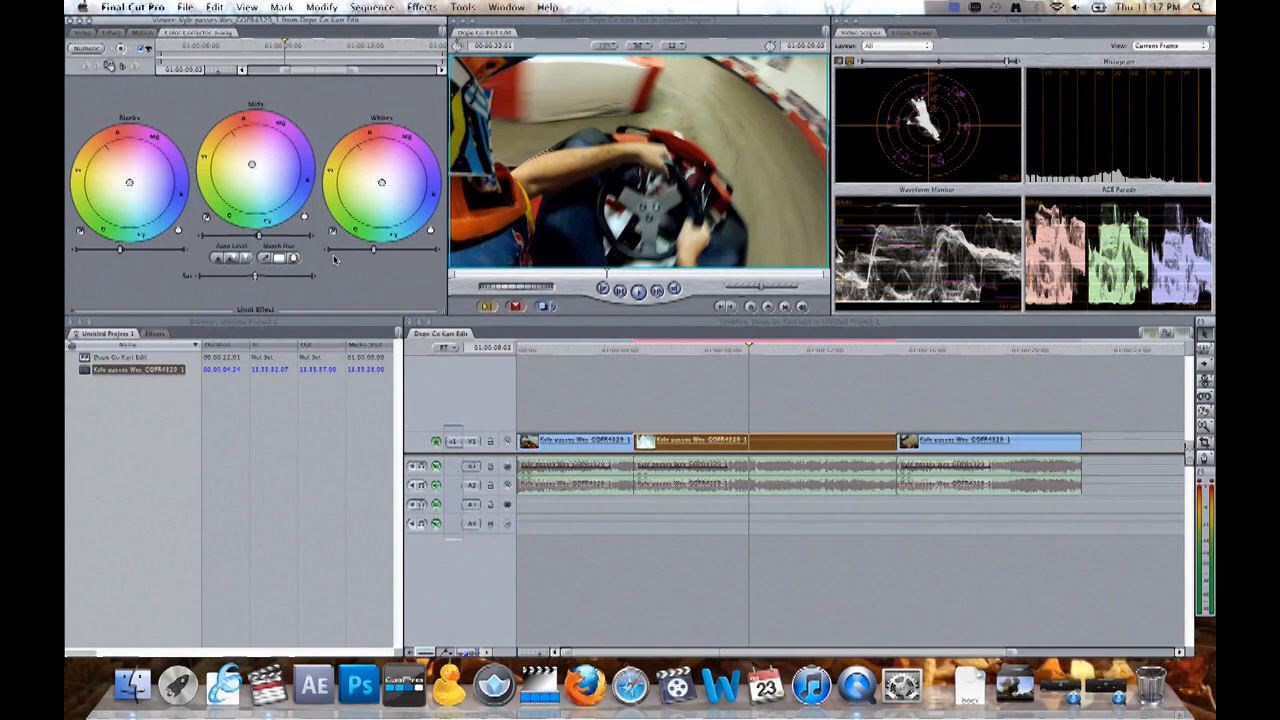
pyautogui.click(326, 252)
pyautogui.click(326, 252)
pyautogui.click(326, 252)
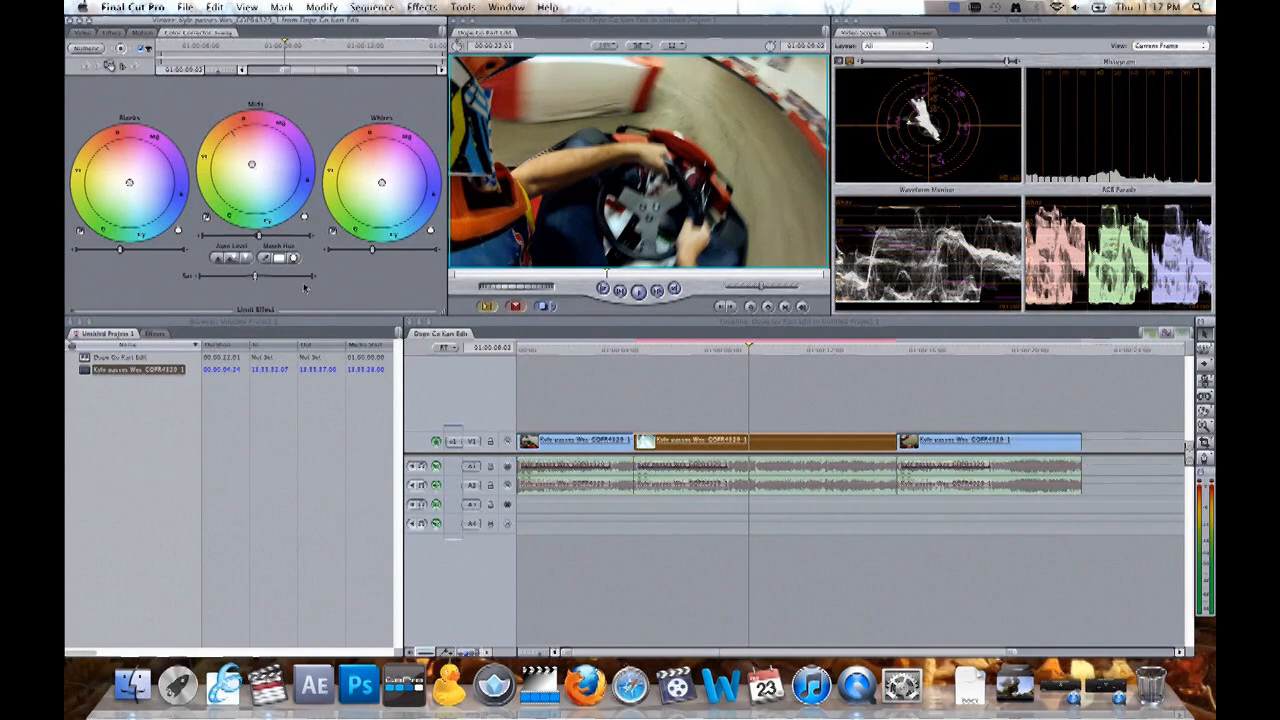
pyautogui.click(316, 281)
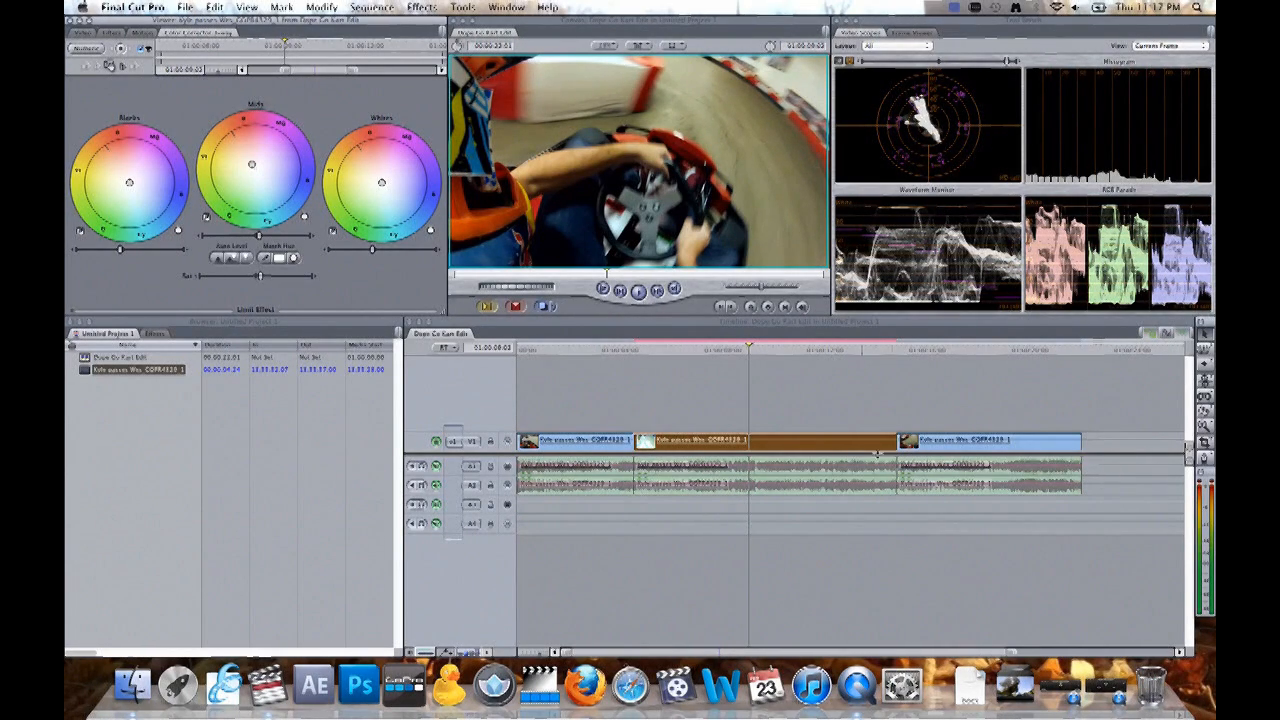
# - Add the Broadcast Safe colour correction filter to the second clip and show the clip's filter settings
pyautogui.click(420, 8)
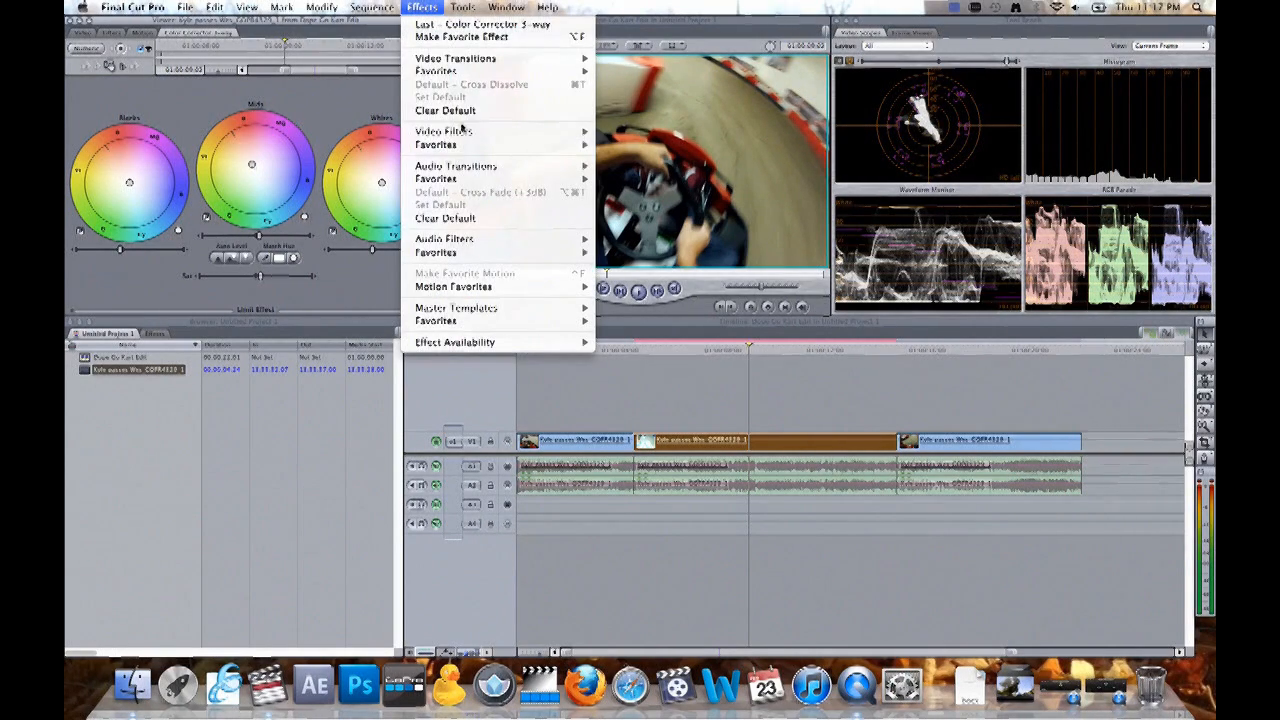
pyautogui.moveTo(466, 132)
pyautogui.moveTo(684, 198)
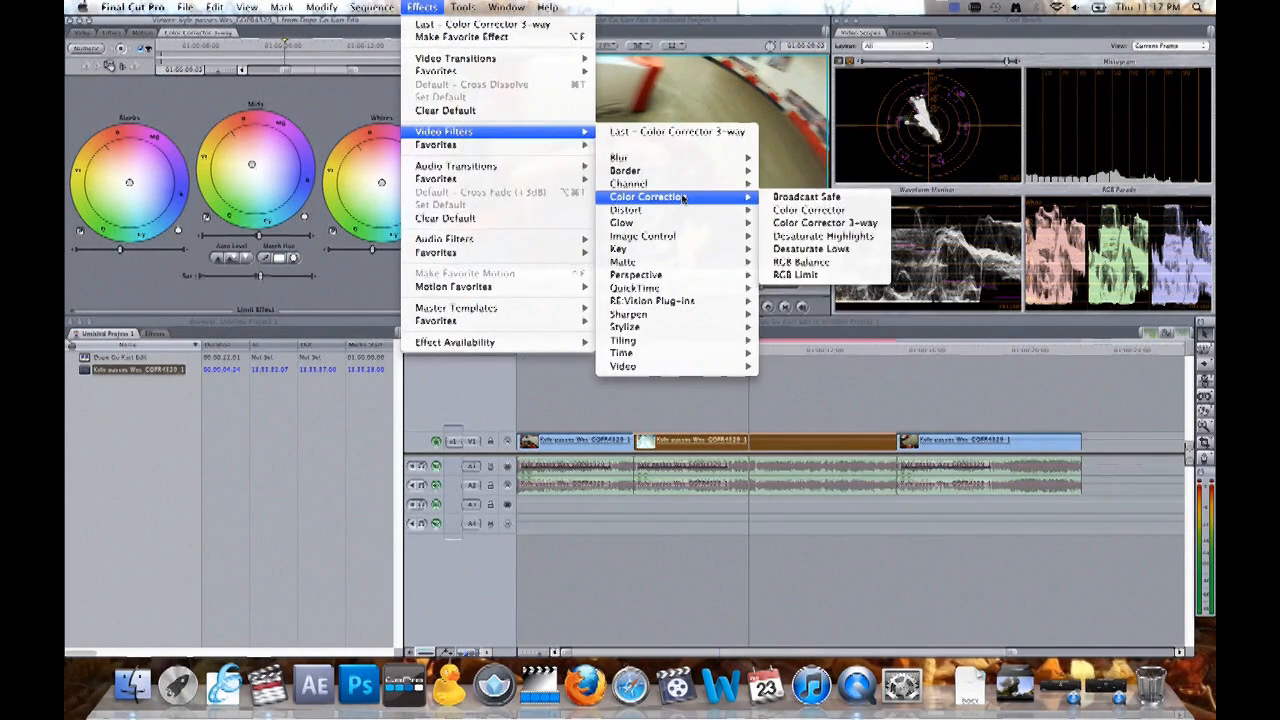
pyautogui.click(805, 197)
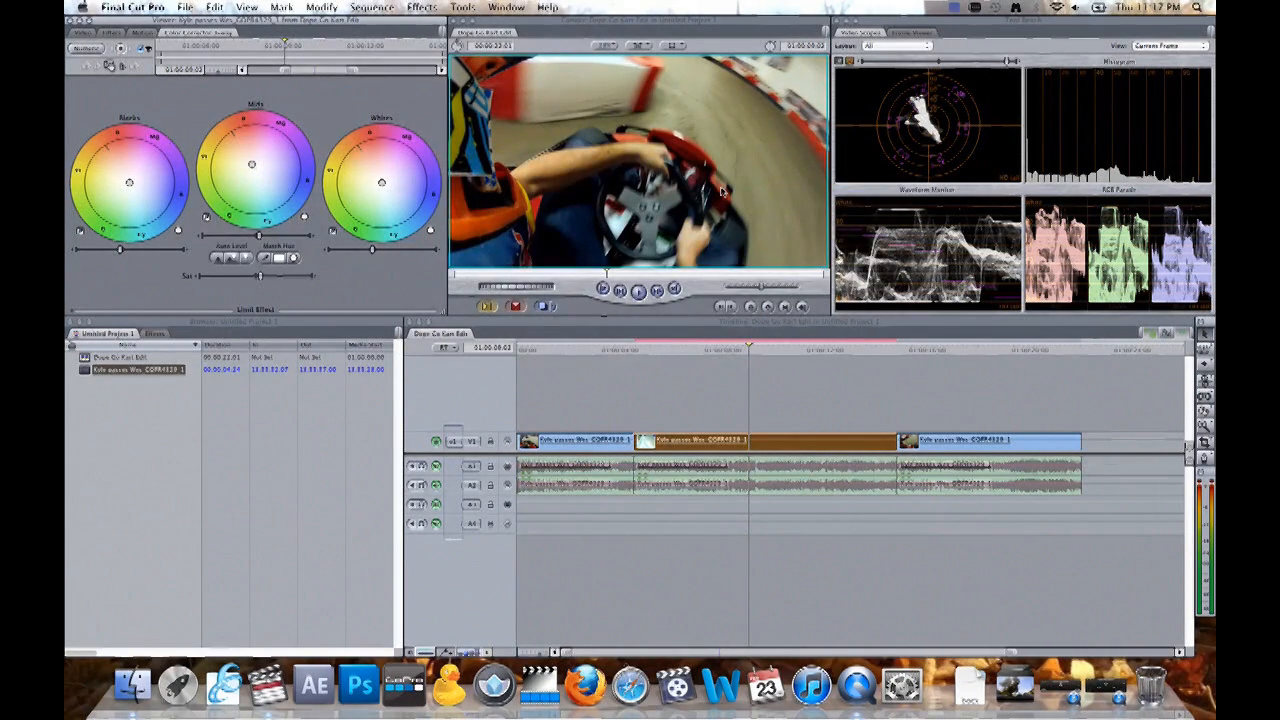
pyautogui.click(111, 32)
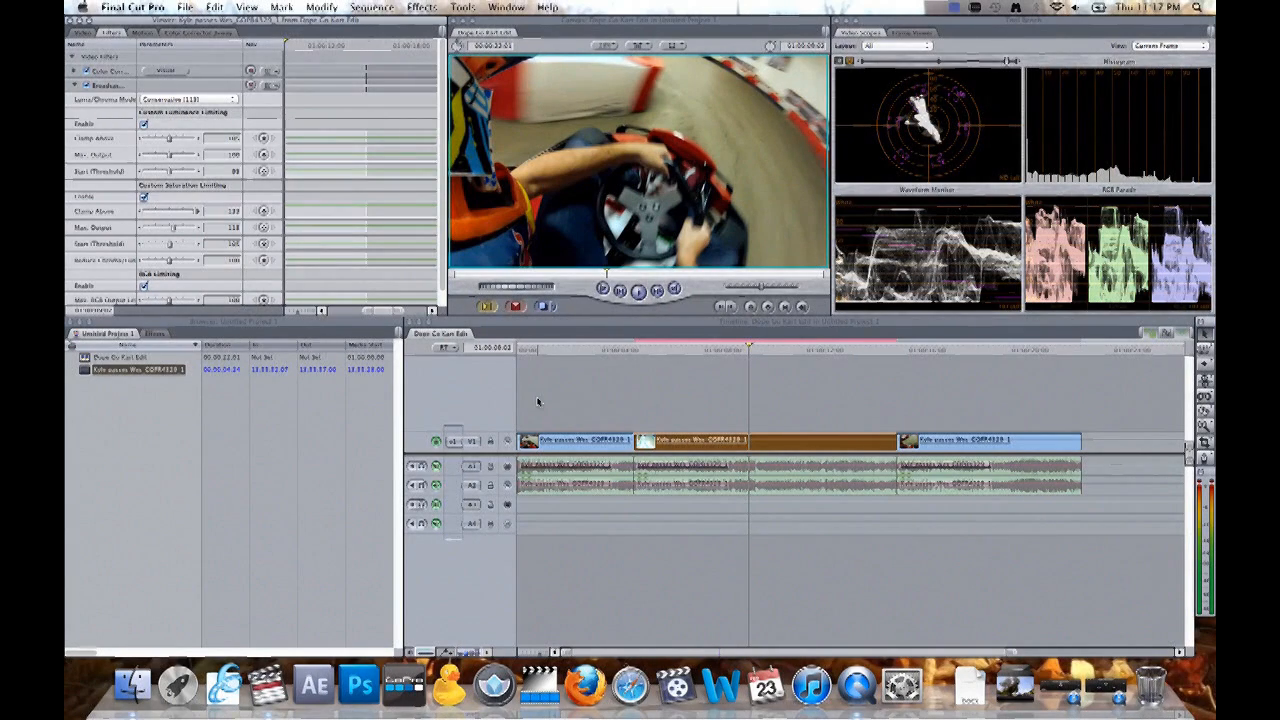
# - Copy the Color Corrector 3-way and Broadcast Safe filters from the second clip to the first and third clips, and check frames across the sequence
pyautogui.click(557, 442)
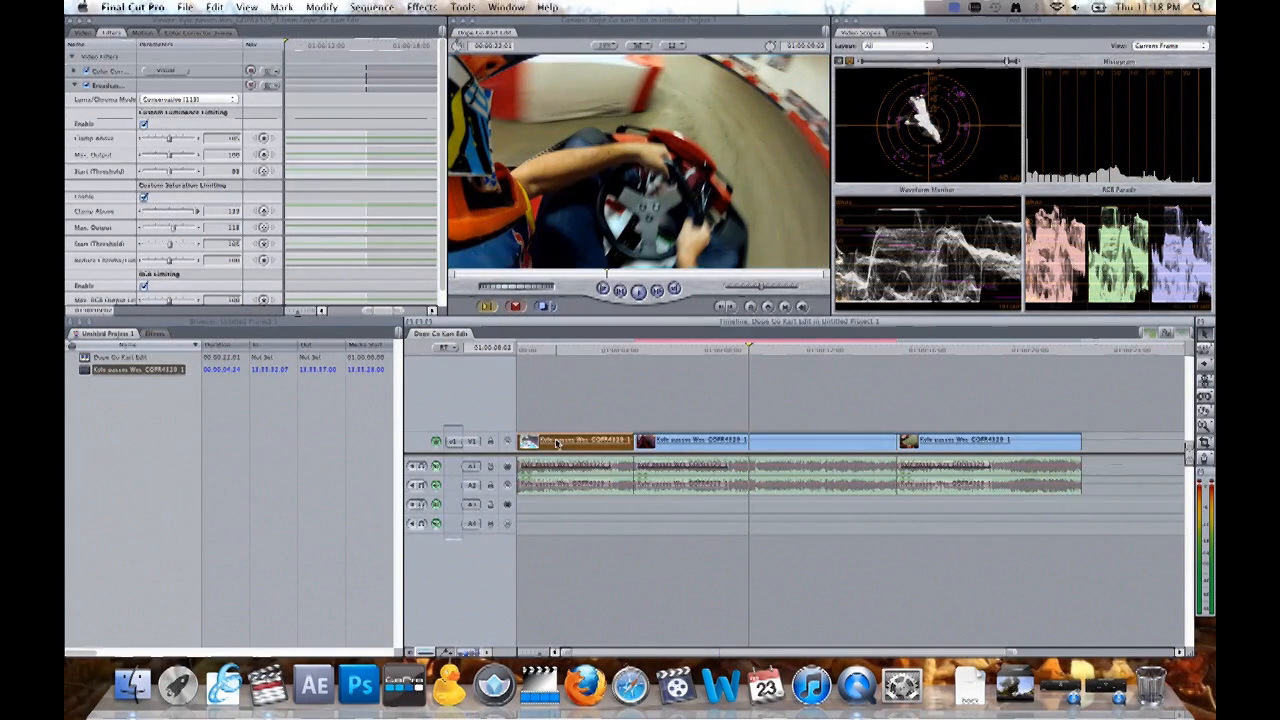
pyautogui.click(949, 447)
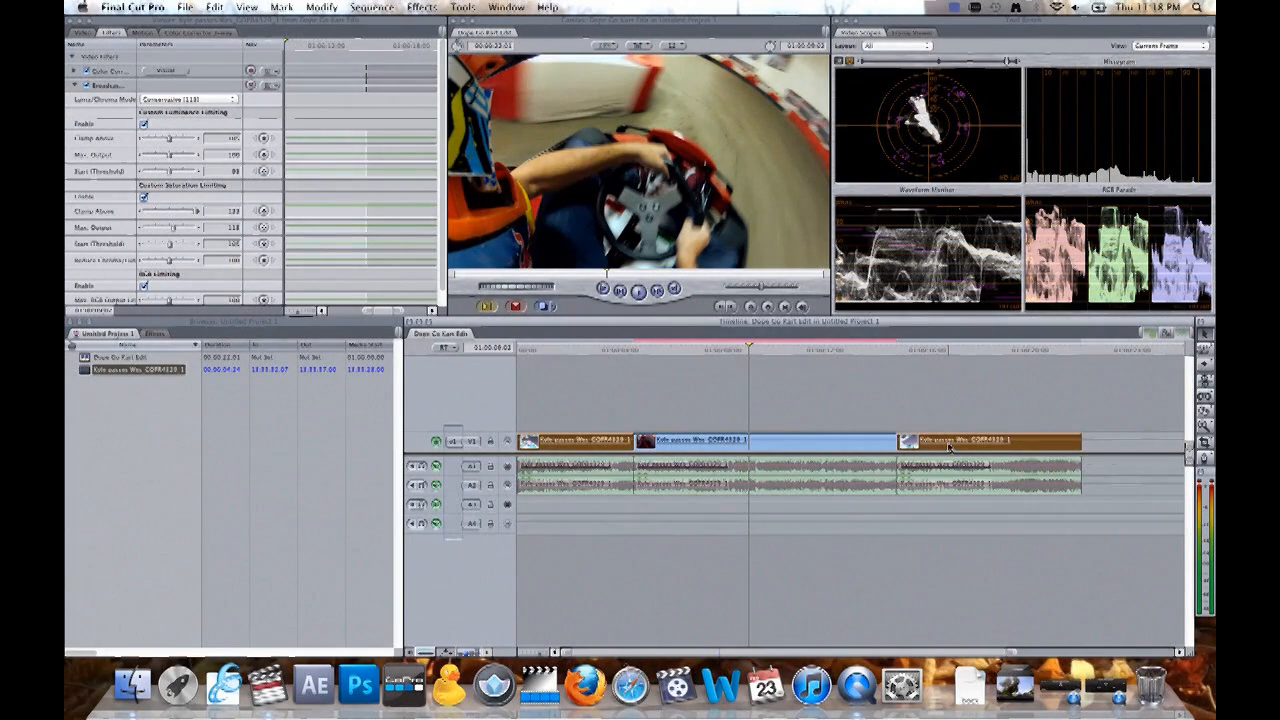
pyautogui.click(76, 86)
pyautogui.click(118, 70)
pyautogui.click(115, 87)
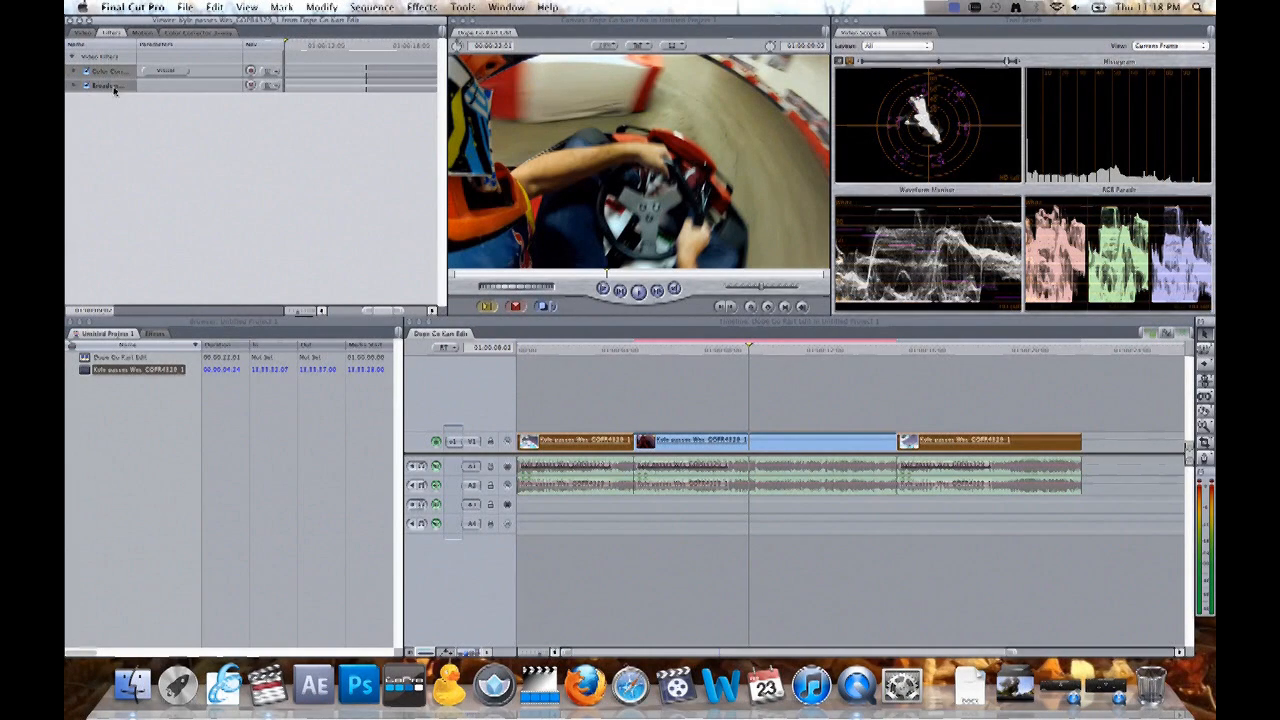
pyautogui.moveTo(114, 83); pyautogui.dragTo(574, 447)
pyautogui.click(571, 349)
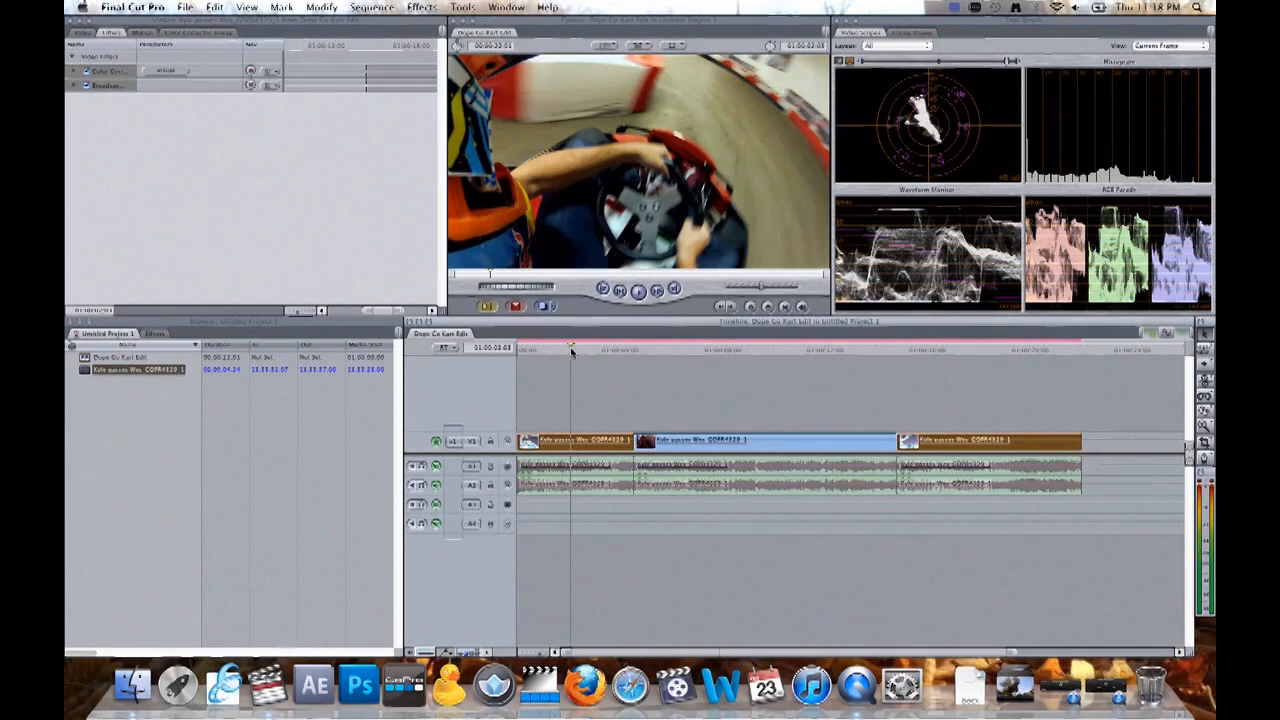
pyautogui.moveTo(571, 350); pyautogui.dragTo(648, 349)
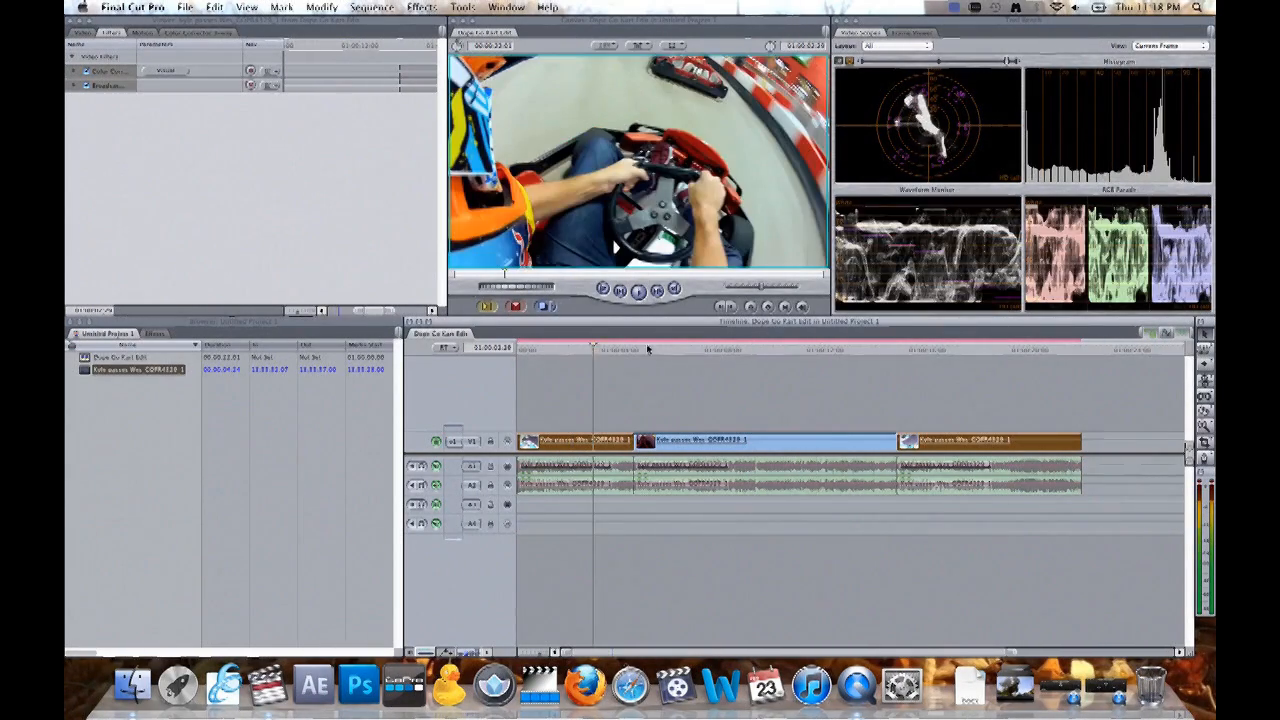
pyautogui.click(928, 350)
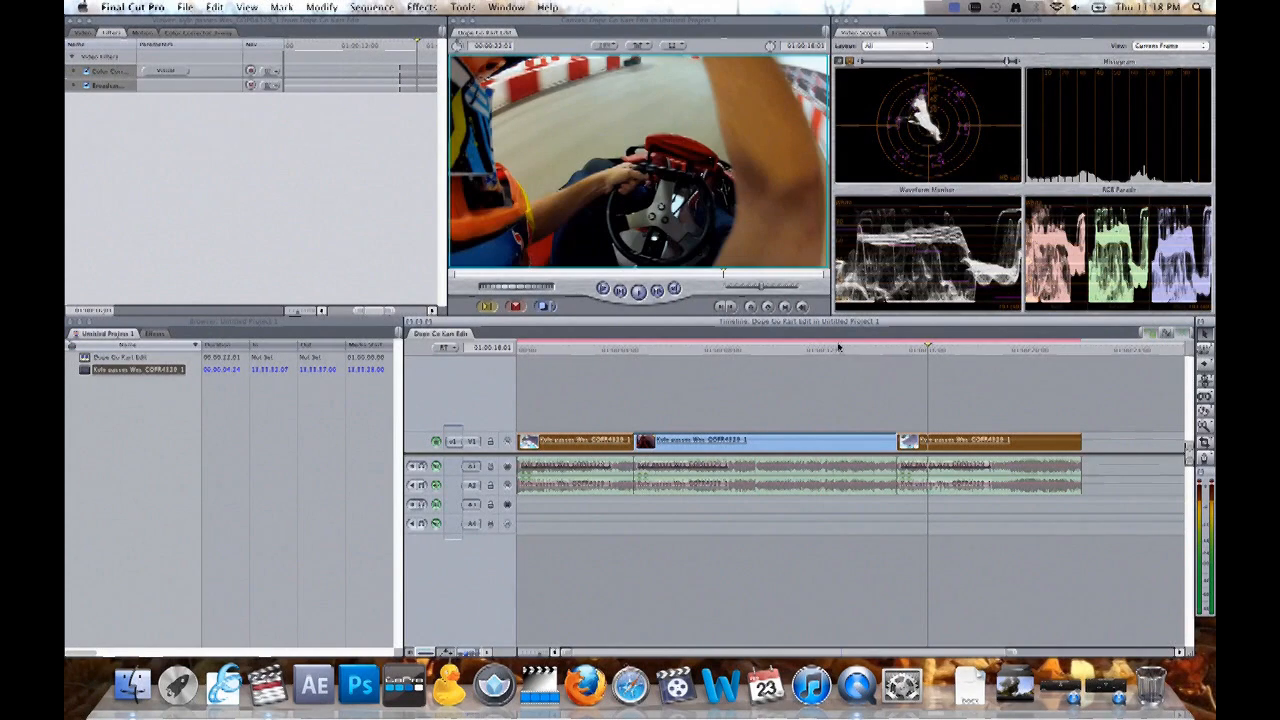
pyautogui.click(838, 350)
# - Select all clips in the sequence and render them, accepting the Unknown Project folder for the render files
pyautogui.moveTo(590, 388); pyautogui.dragTo(977, 517)
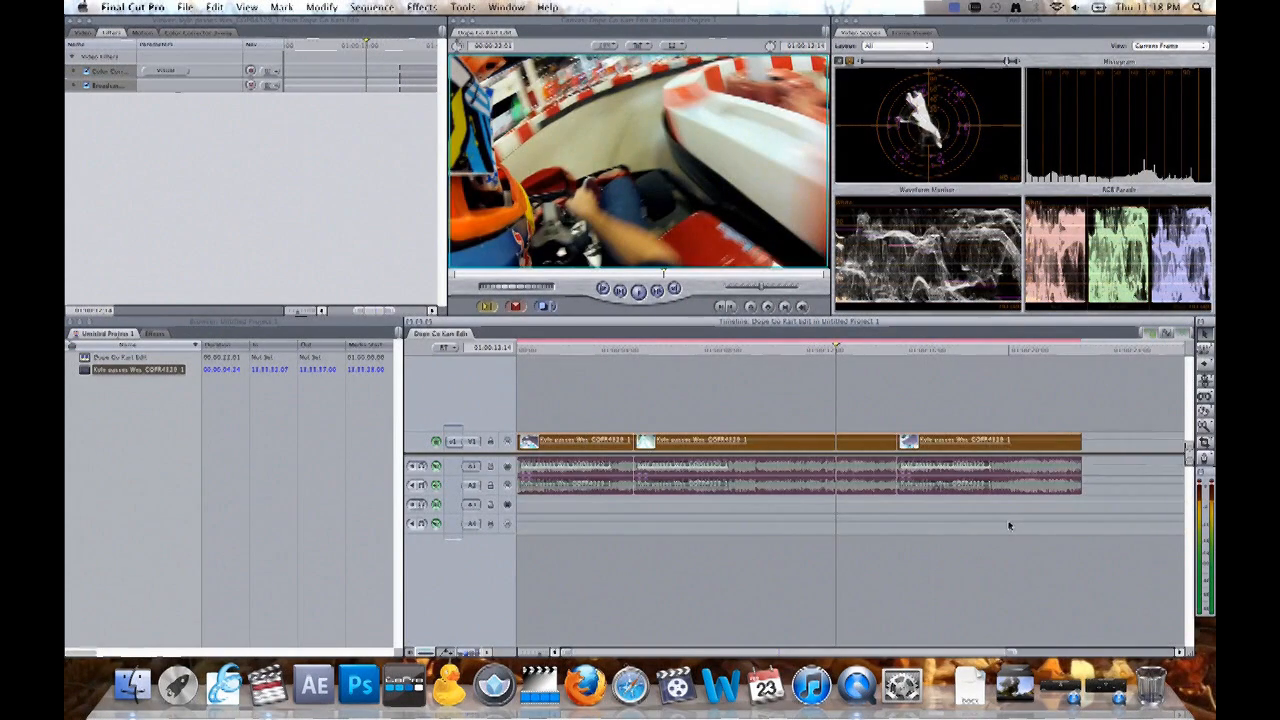
pyautogui.press('super+r')
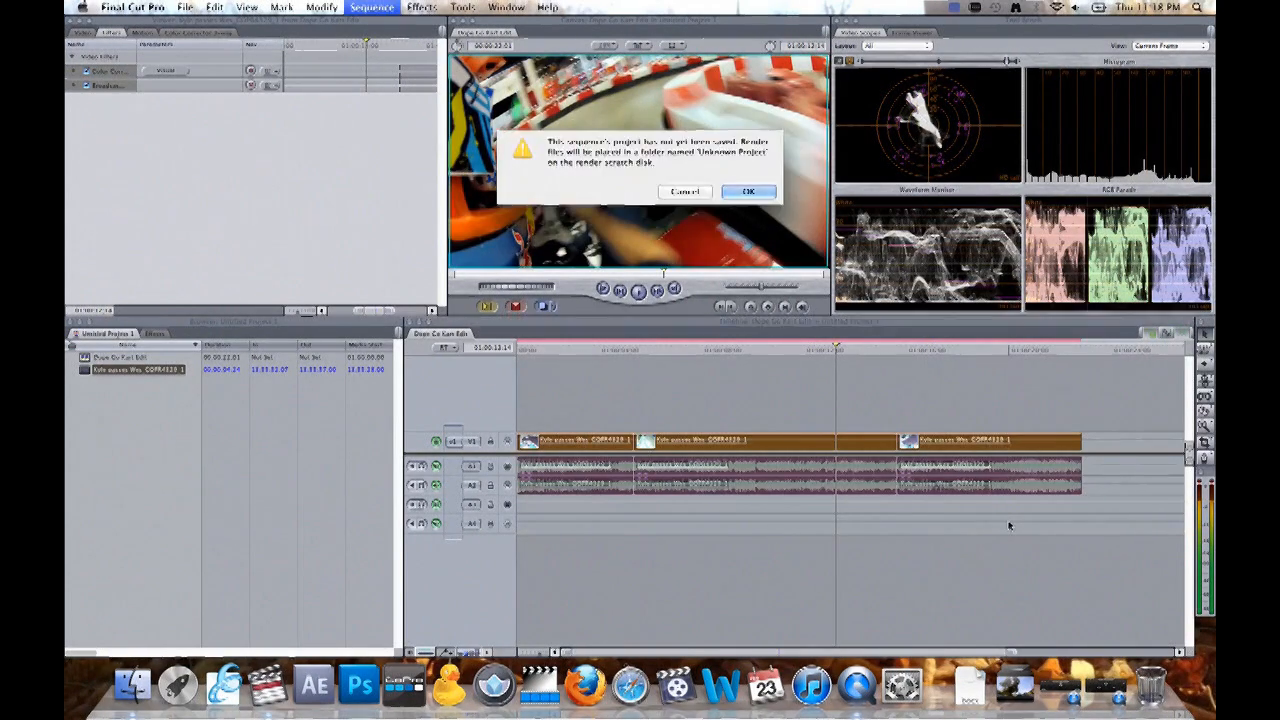
pyautogui.click(748, 191)
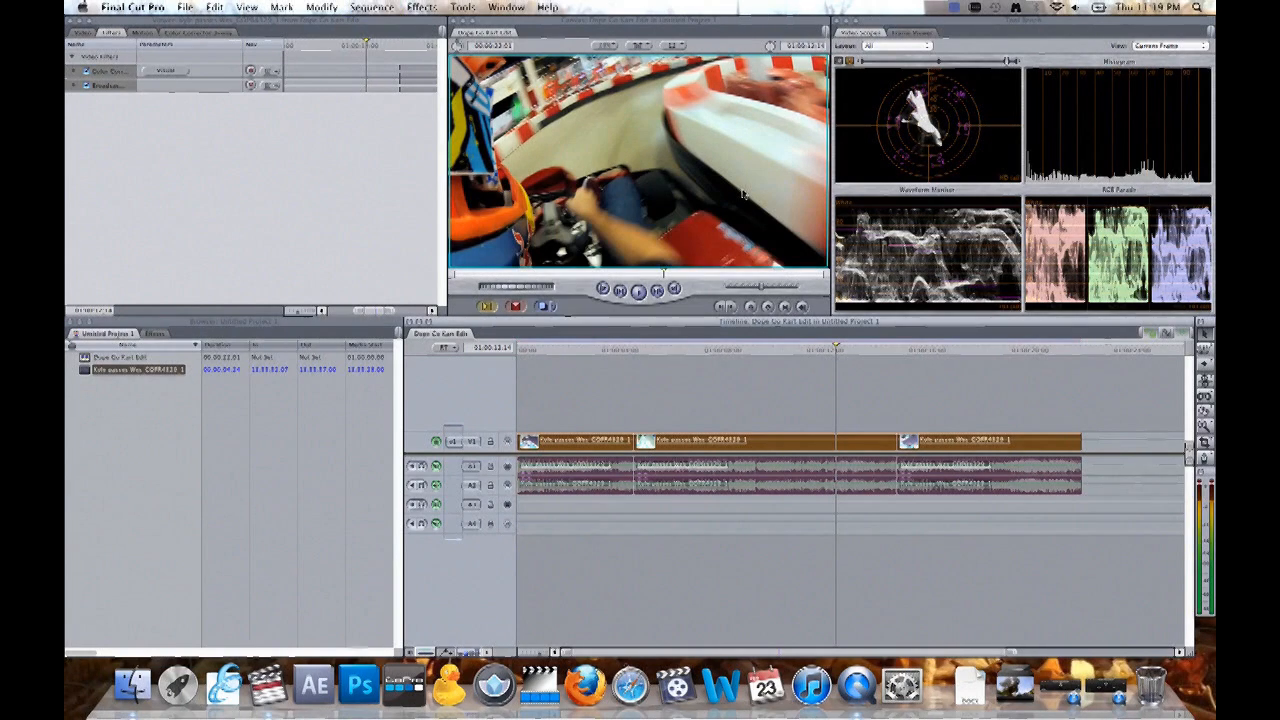
# - Export the sequence to the Desktop as a self-contained movie, Dope Go Kart Edit.mov, with current settings and both audio and video
pyautogui.click(186, 8)
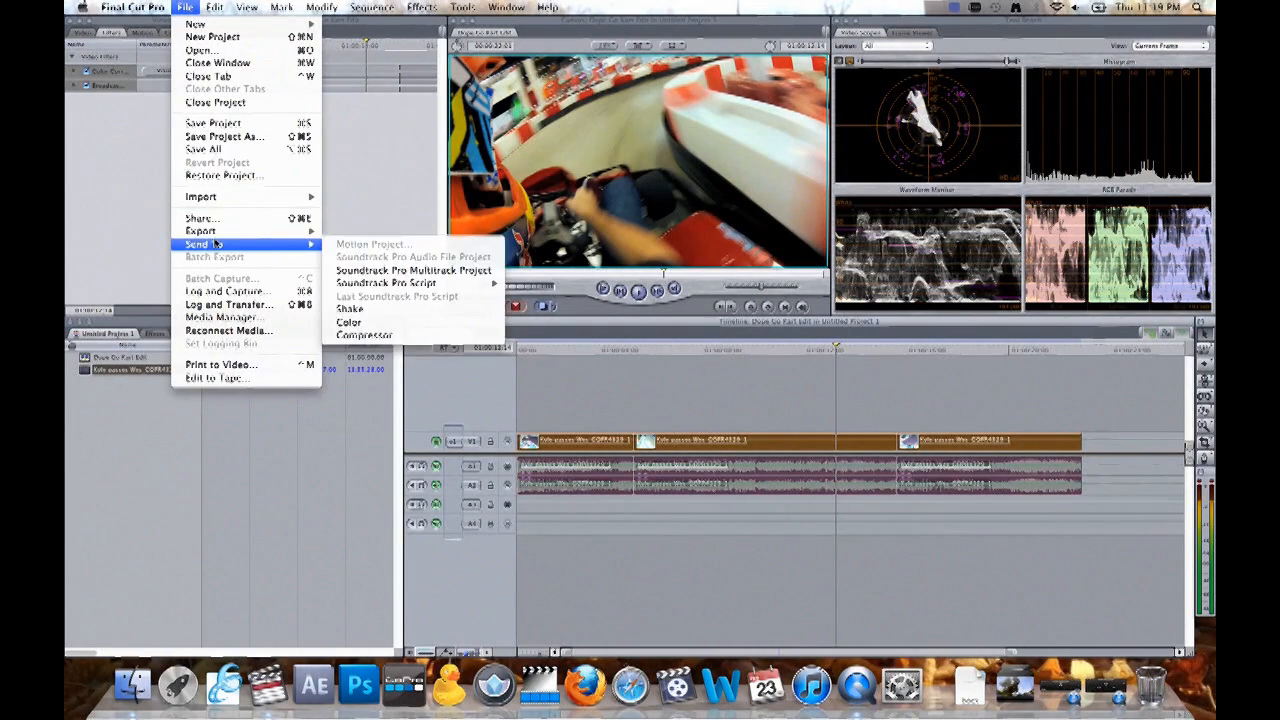
pyautogui.moveTo(224, 235)
pyautogui.click(370, 231)
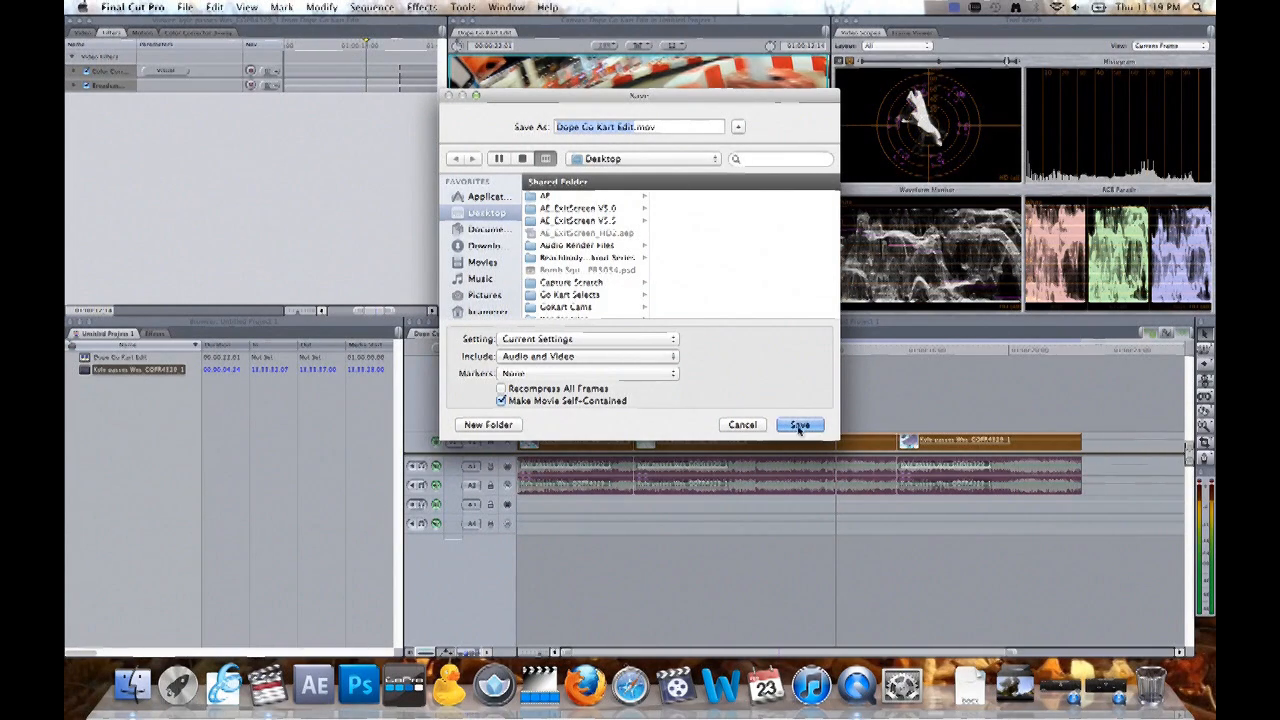
pyautogui.press('Return')
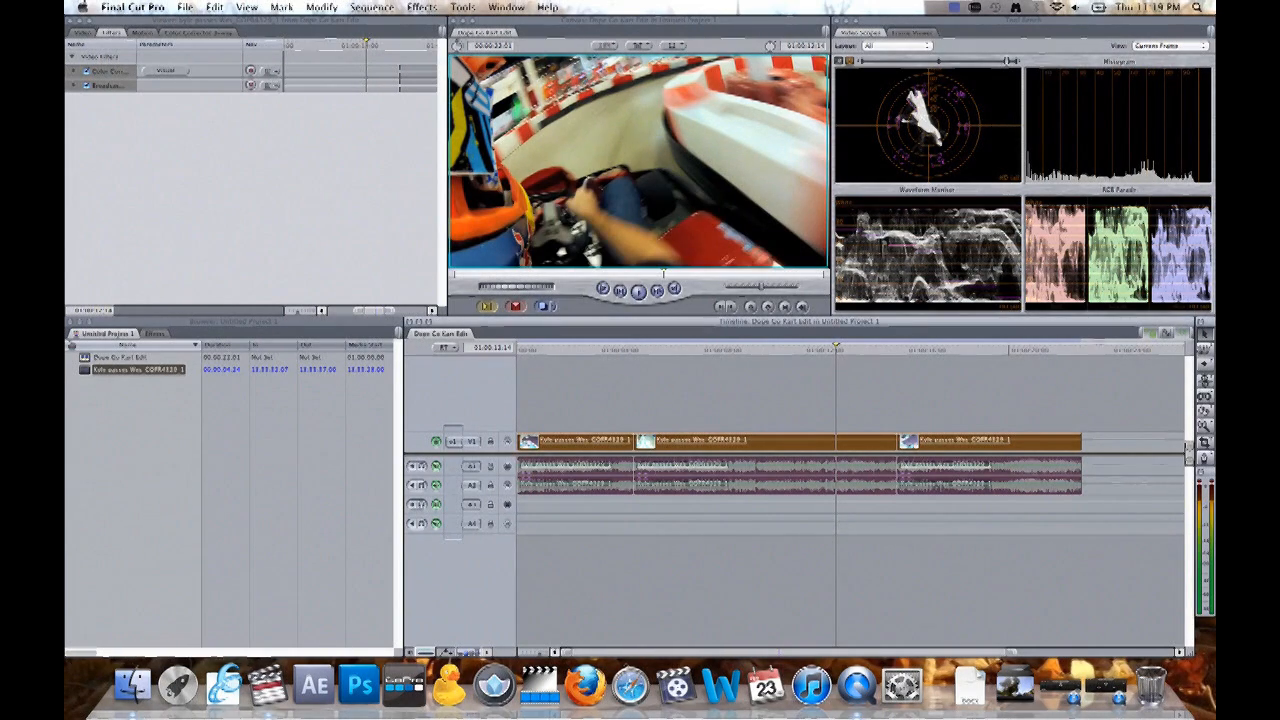
# - Hide Final Cut Pro, then play the exported Dope Go Kart Edit.mov from the desktop full screen in QuickTime Player and close it
pyautogui.click(133, 7)
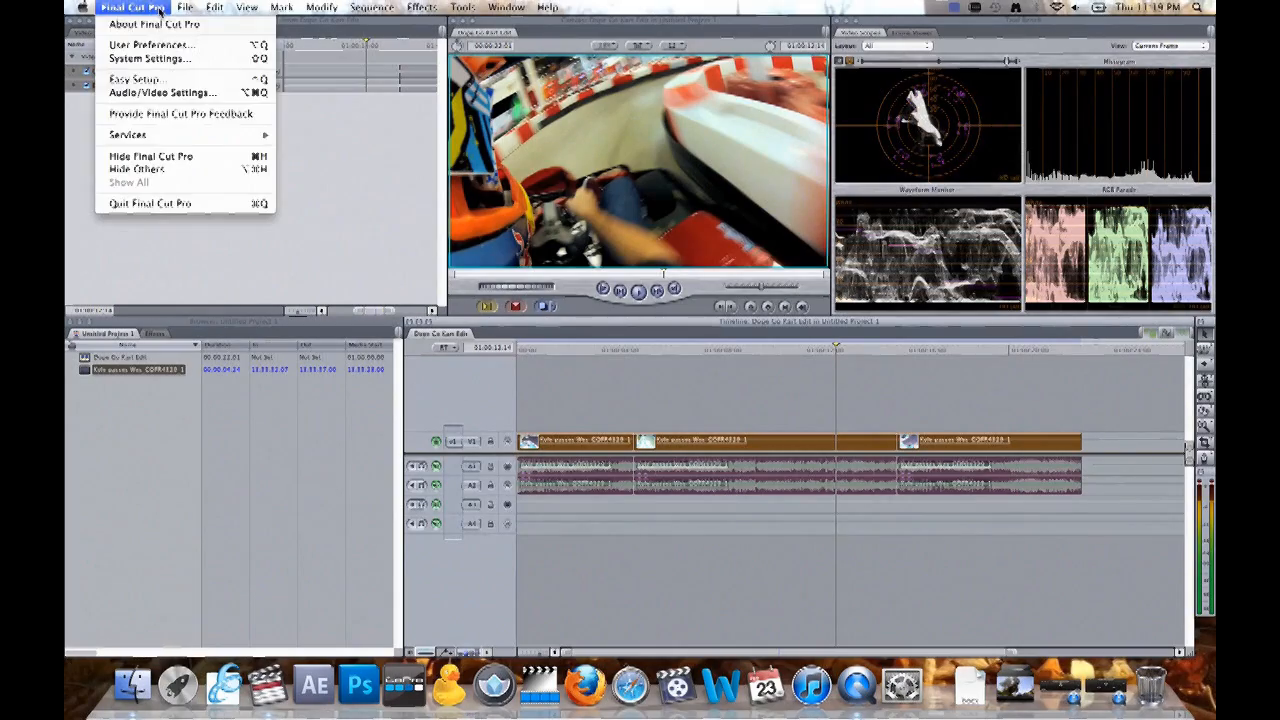
pyautogui.click(166, 158)
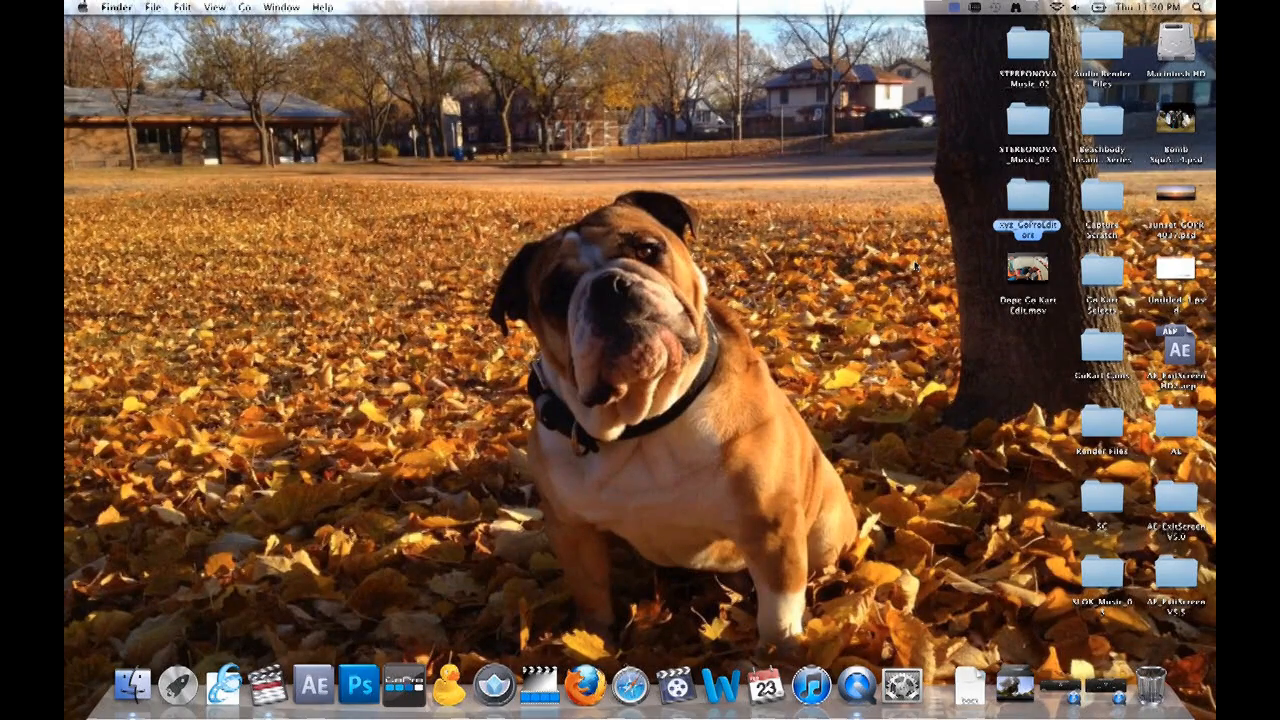
pyautogui.doubleClick(1027, 268)
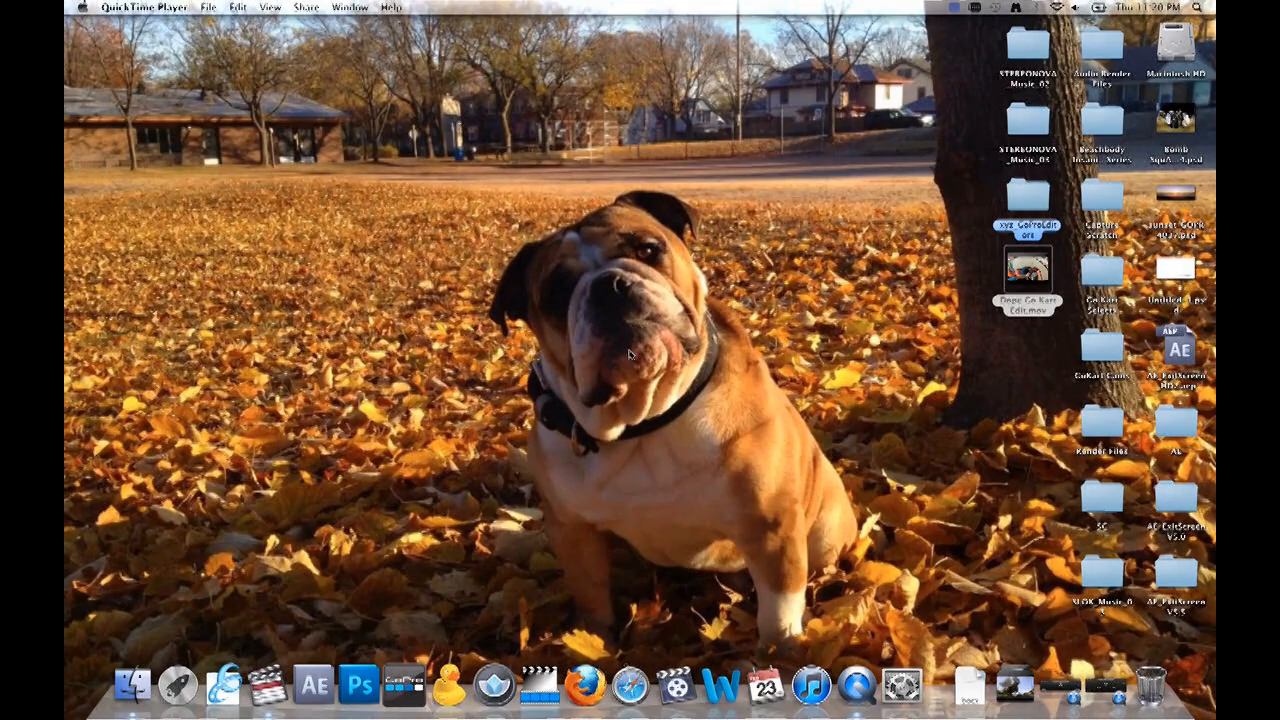
pyautogui.moveTo(1040, 273)
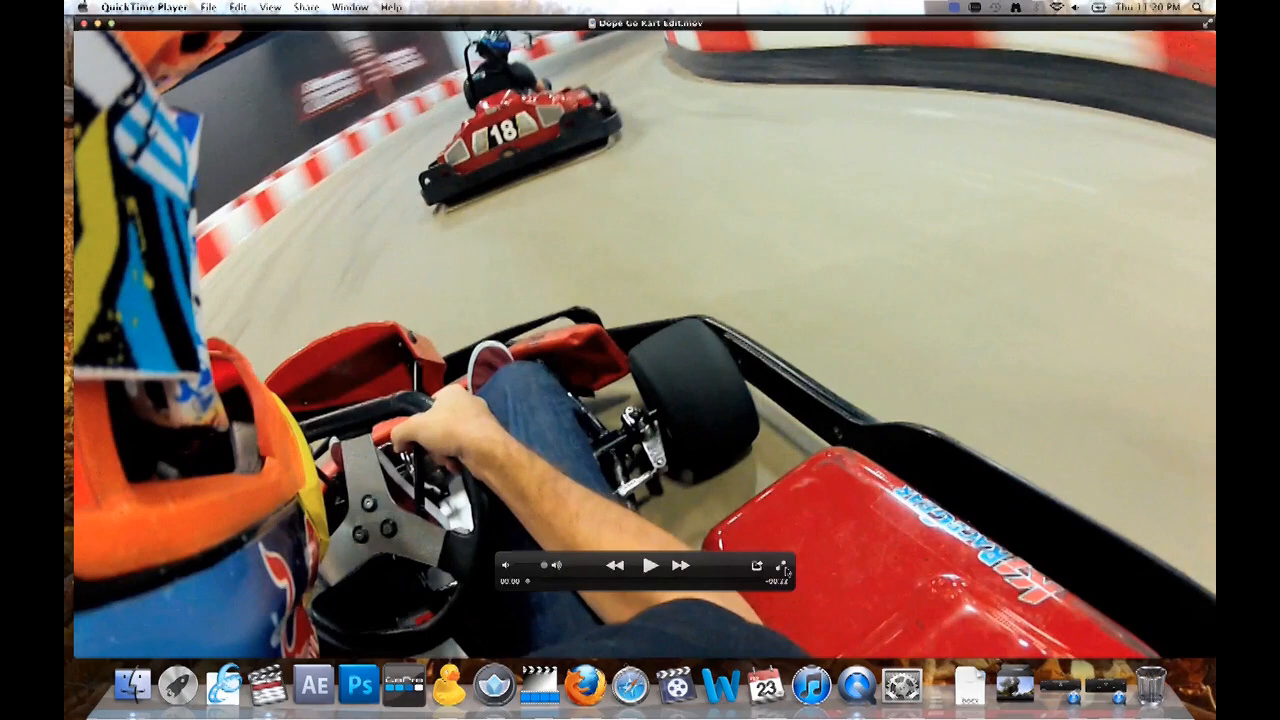
pyautogui.click(783, 567)
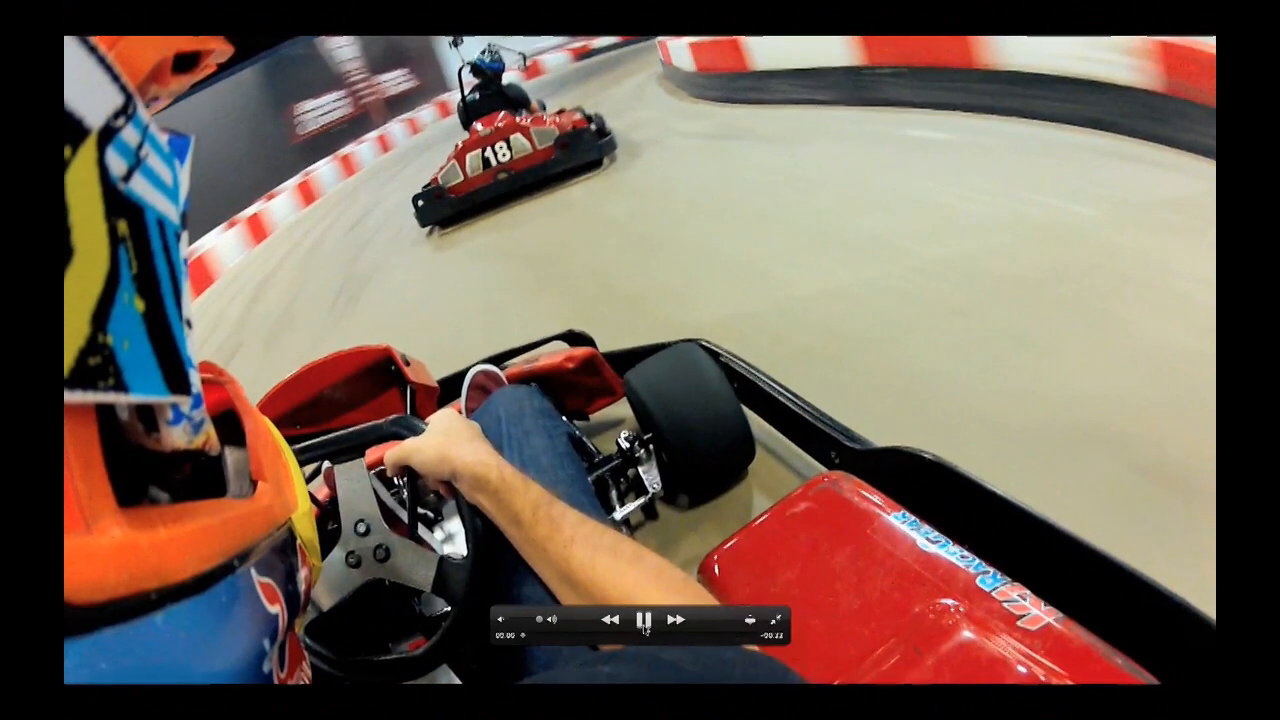
pyautogui.press('Up')
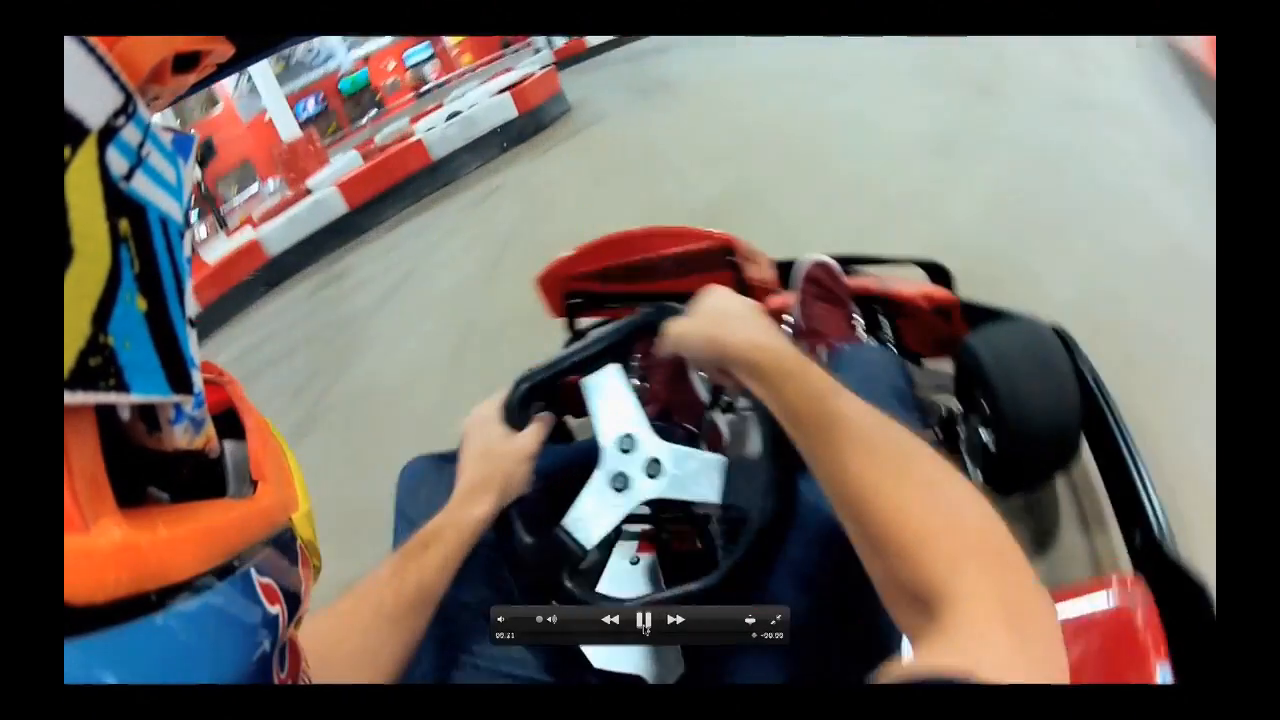
pyautogui.click(644, 622)
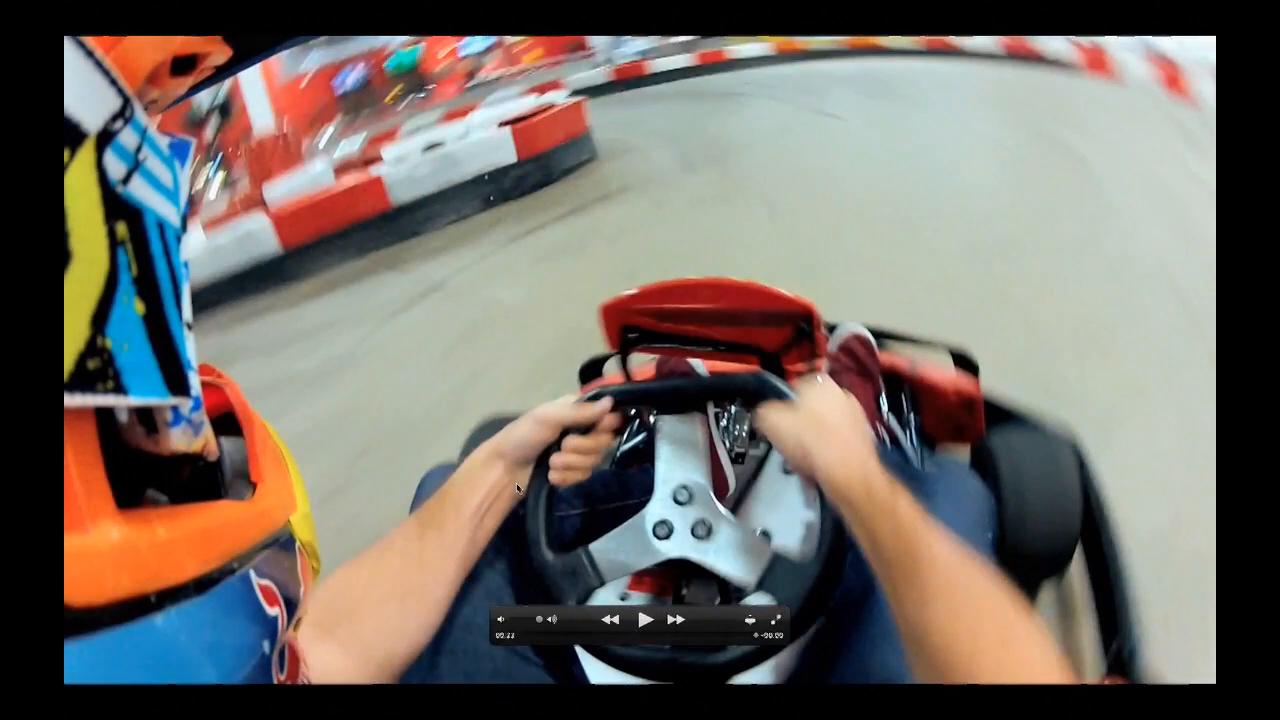
pyautogui.press('Escape')
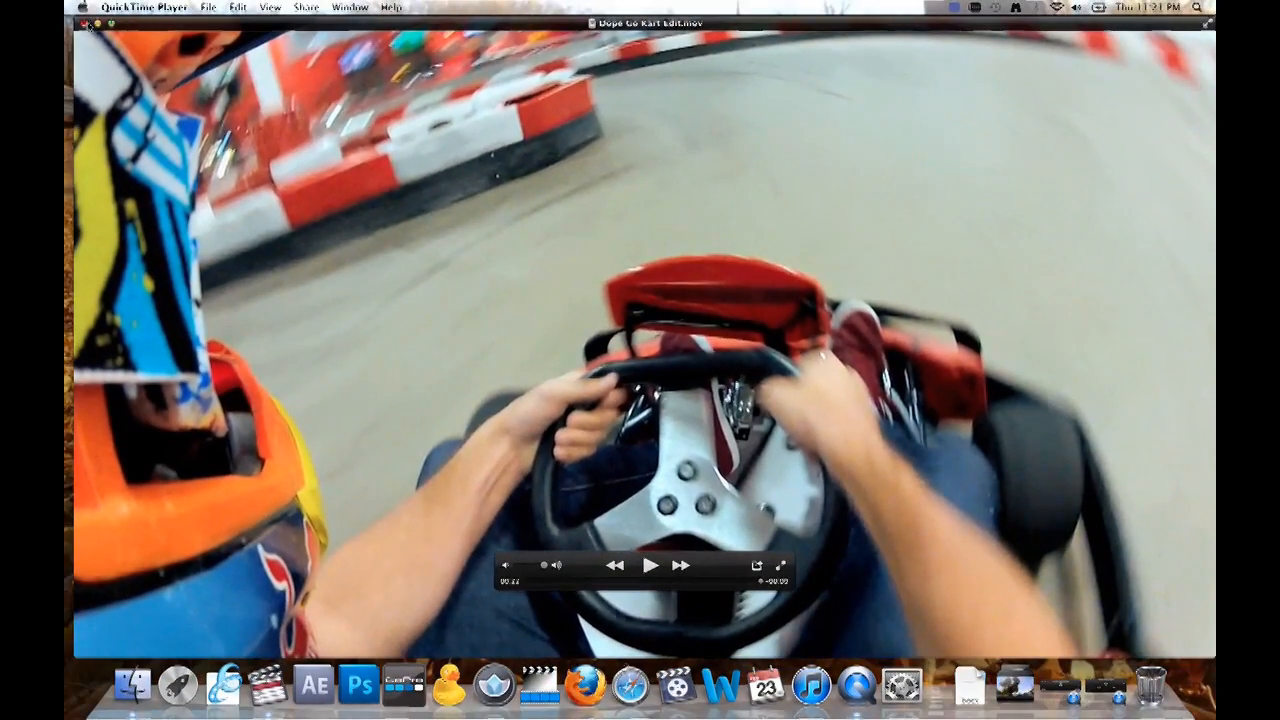
pyautogui.click(85, 22)
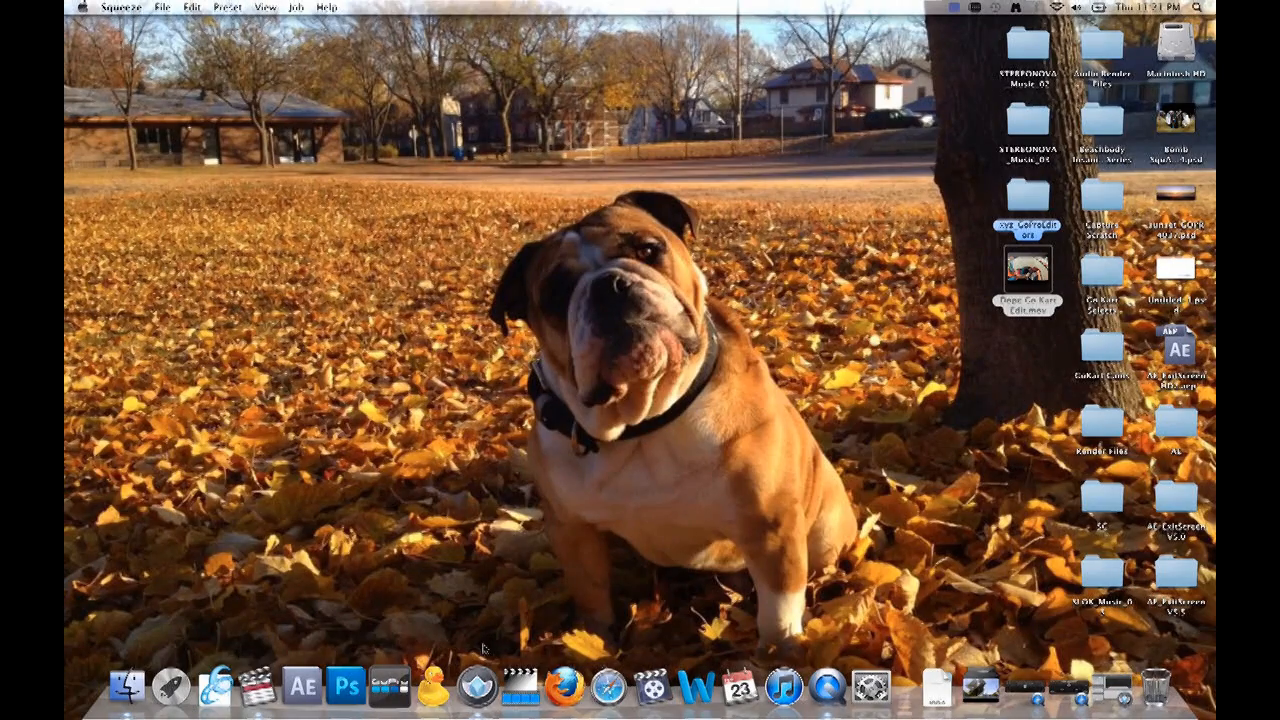
# - Switch to Sorenson Squeeze, declining to save the Final Cut Pro project, and hide Final Cut Pro so the desktop movie files are accessible
pyautogui.click(477, 686)
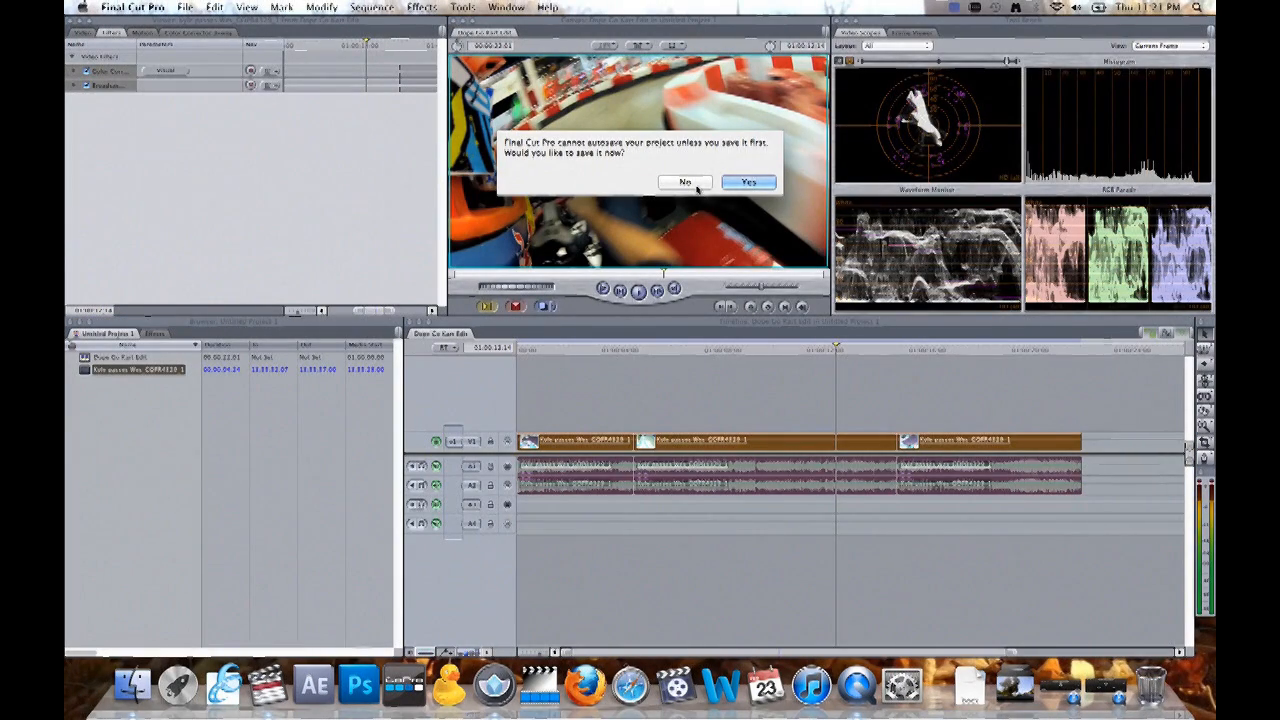
pyautogui.click(688, 184)
pyautogui.click(494, 685)
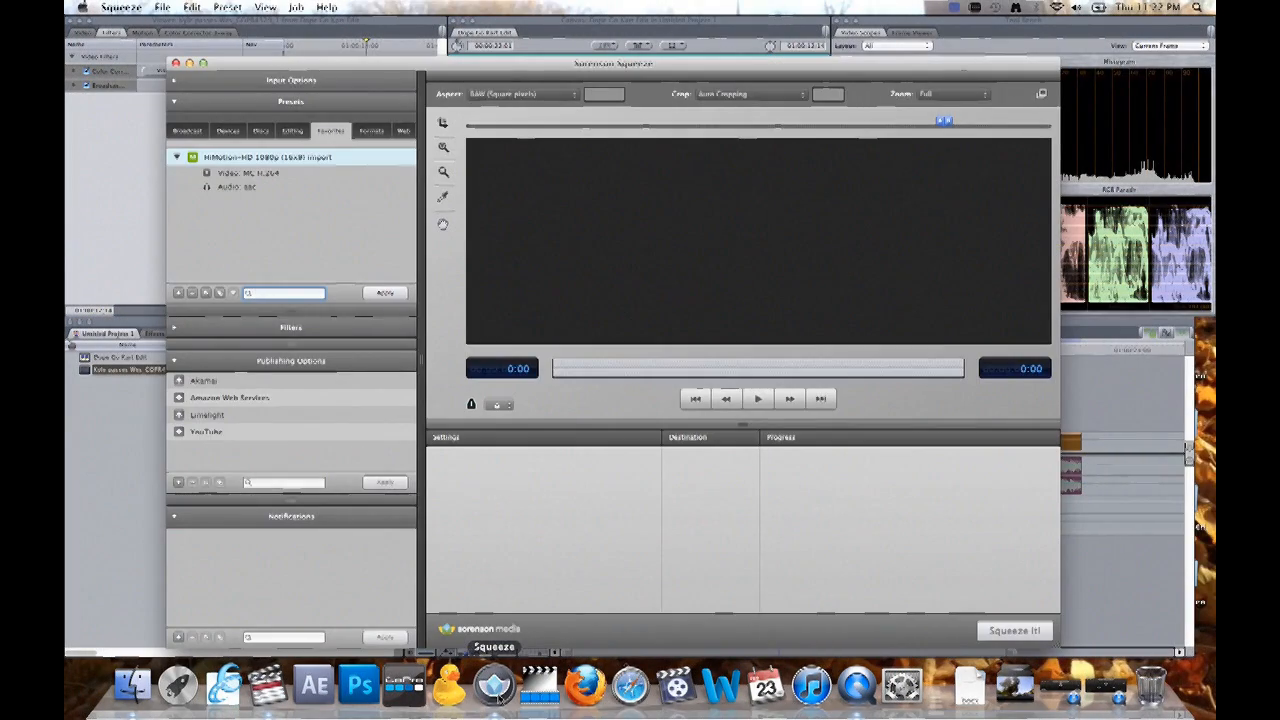
pyautogui.click(137, 131)
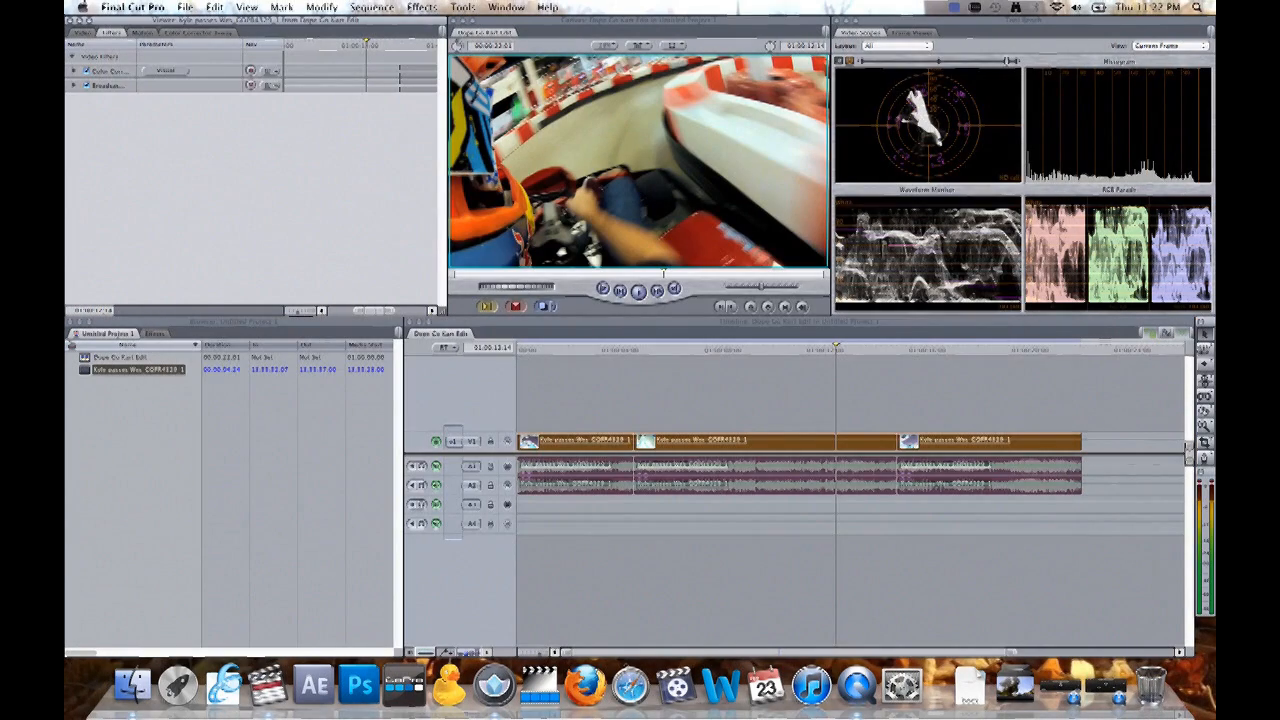
pyautogui.click(155, 8)
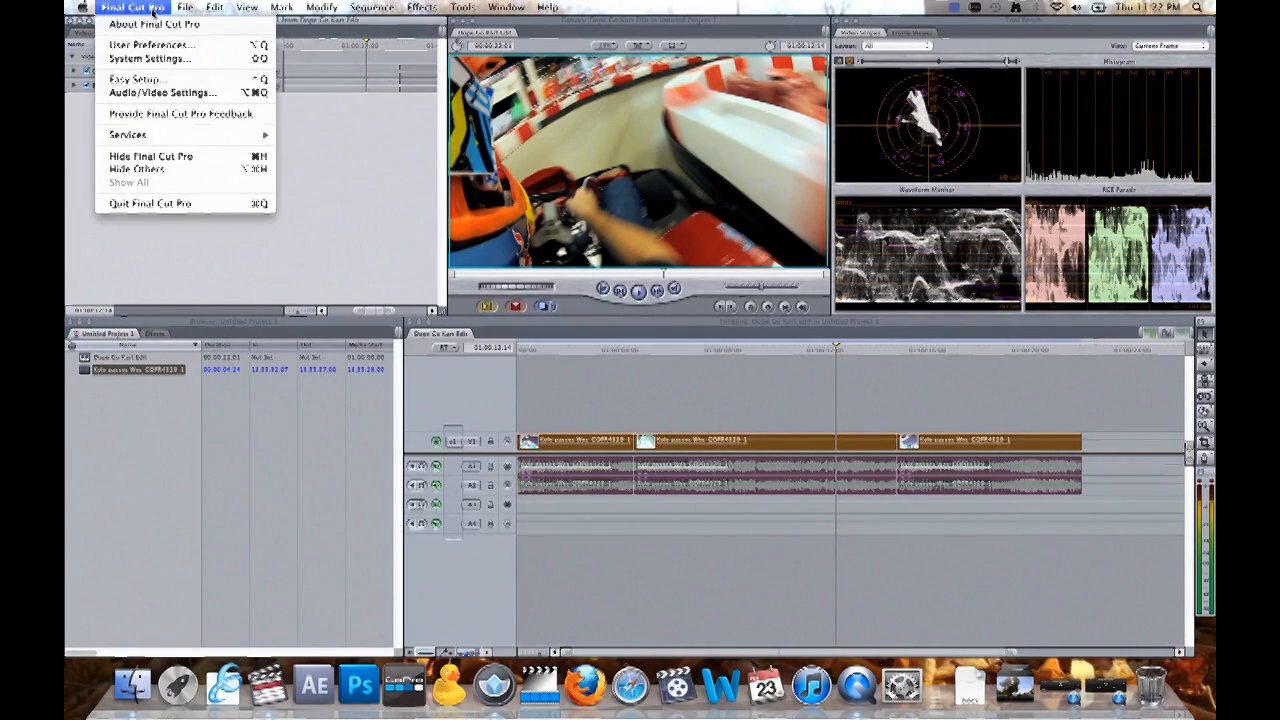
pyautogui.click(171, 160)
pyautogui.moveTo(424, 75); pyautogui.dragTo(357, 51)
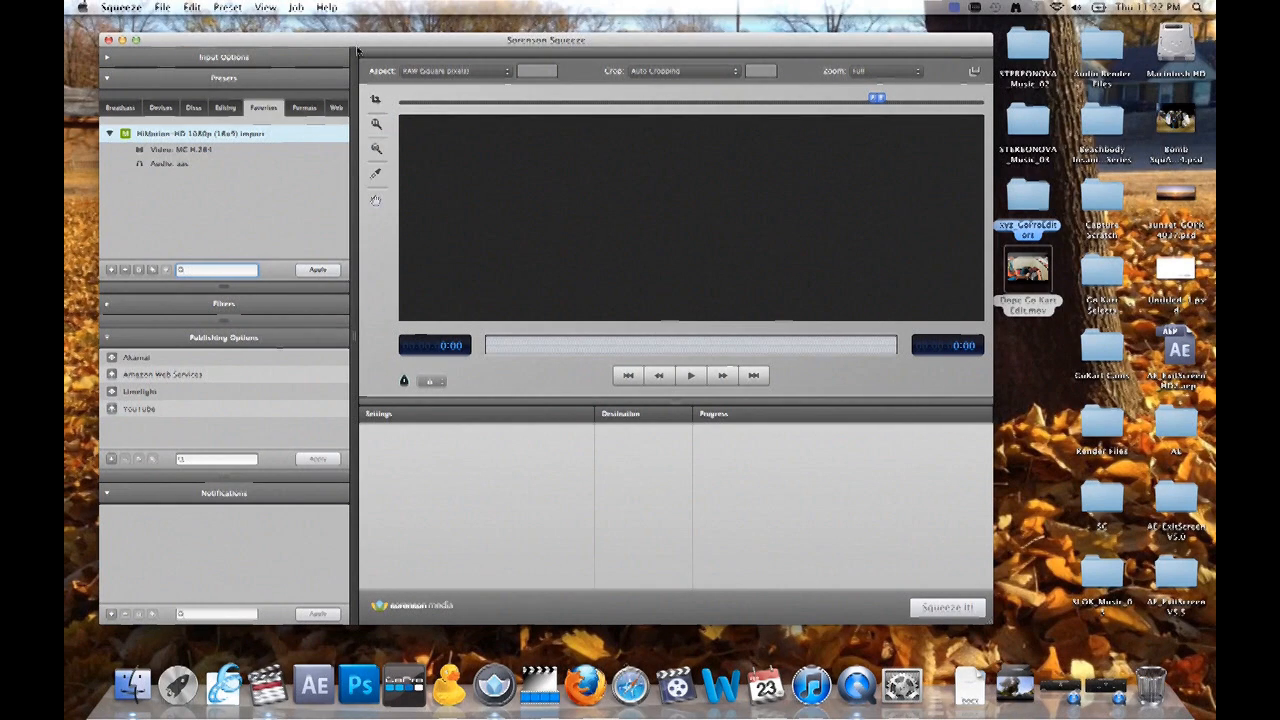
# - Encode Dope Go Kart Edit.mov with the HiMotion-HD 1080p (16x9) Import preset, and quit Squeeze without saving the project
pyautogui.moveTo(126, 134); pyautogui.dragTo(483, 471)
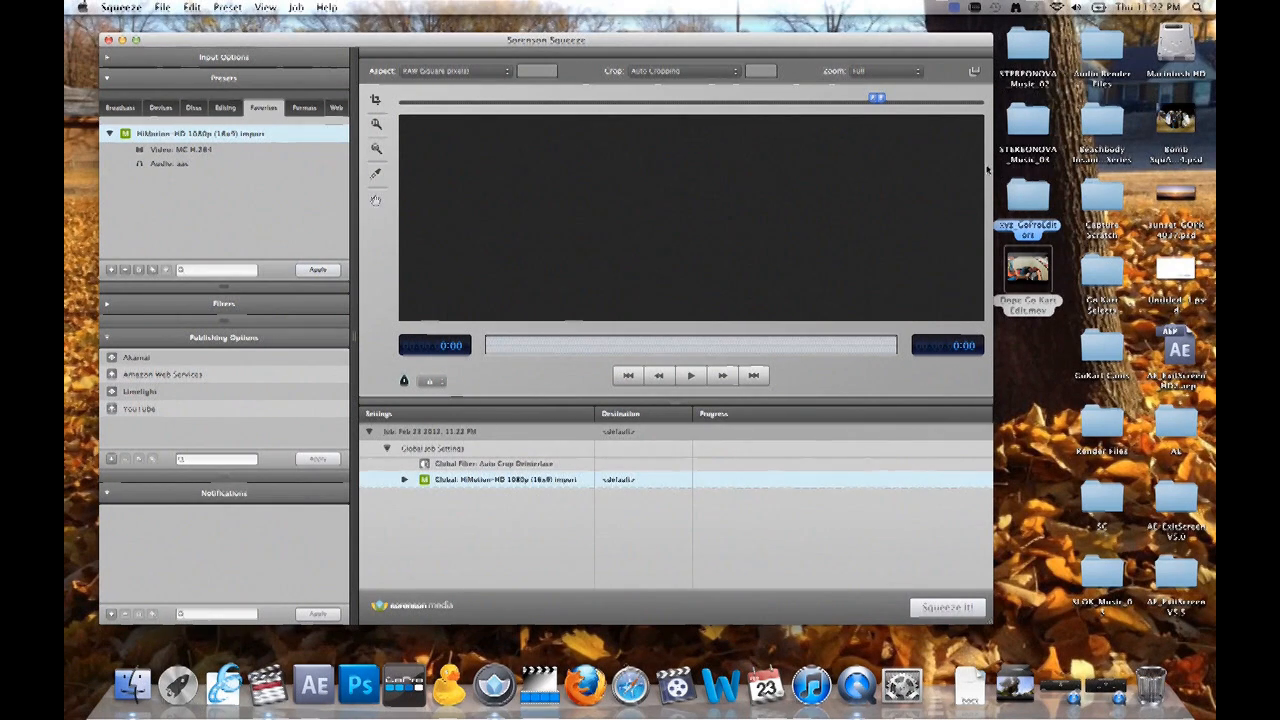
pyautogui.moveTo(1040, 268); pyautogui.dragTo(519, 506)
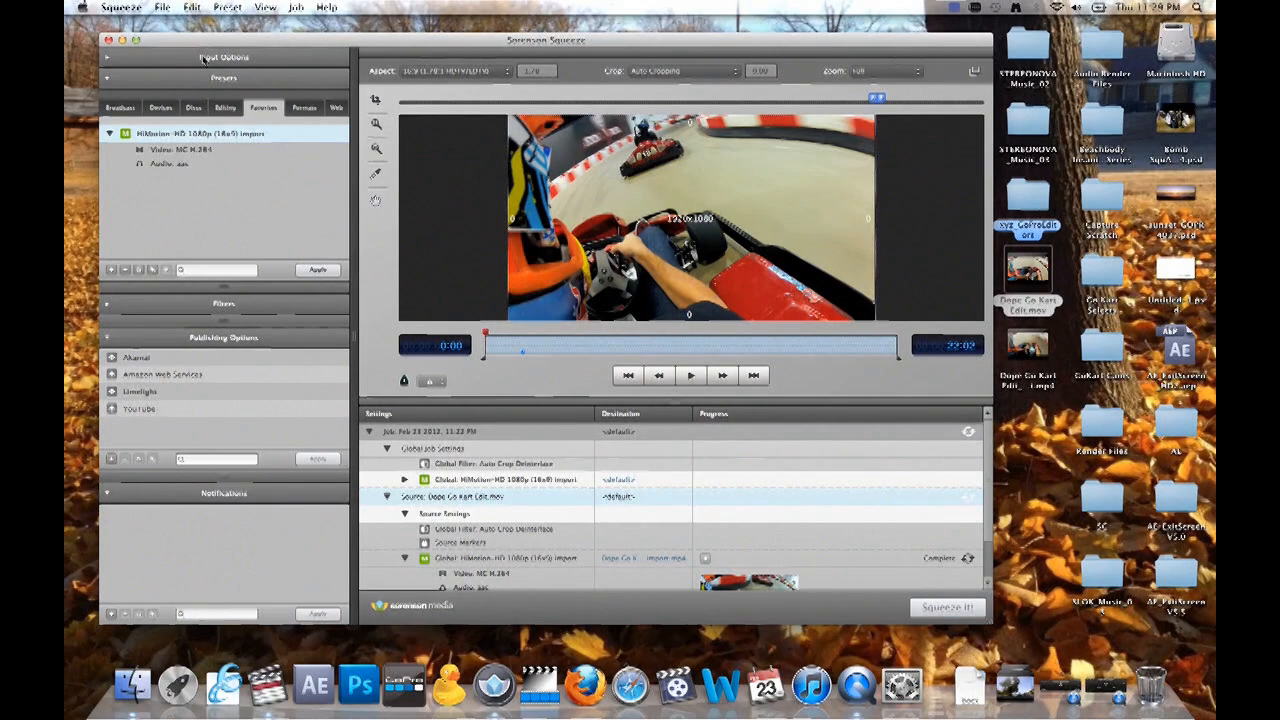
pyautogui.press('super+q')
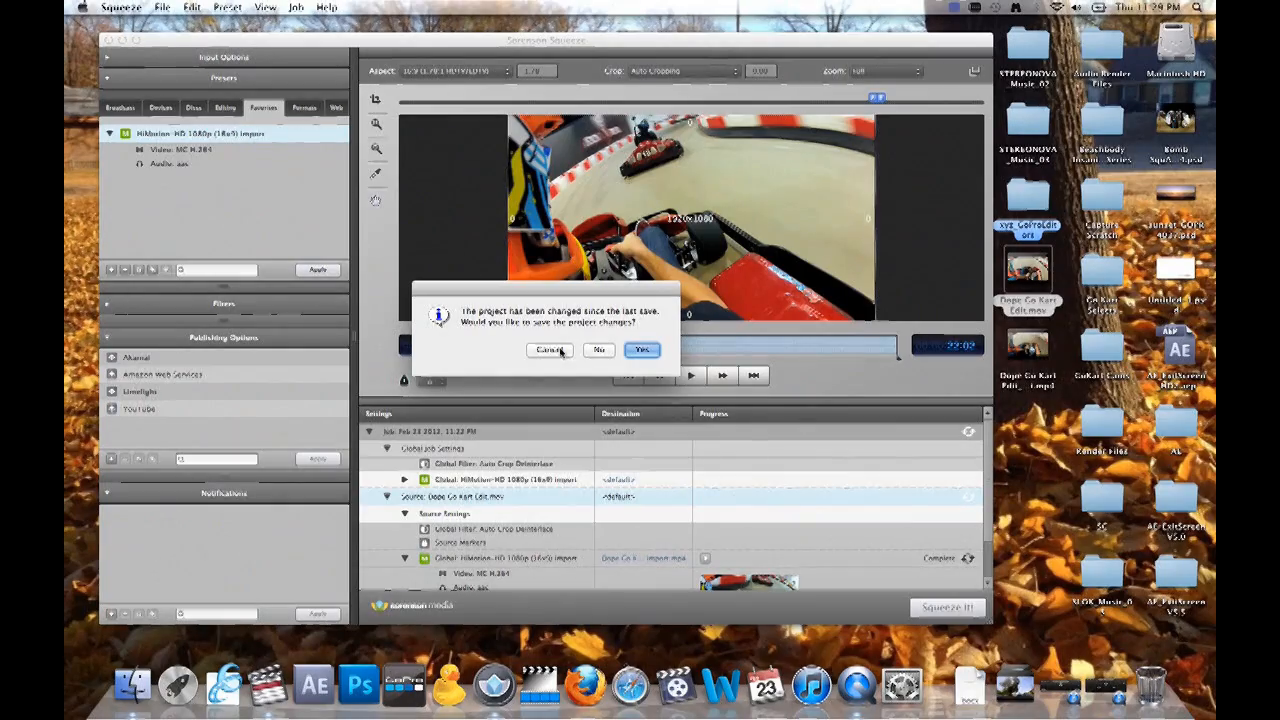
pyautogui.click(598, 350)
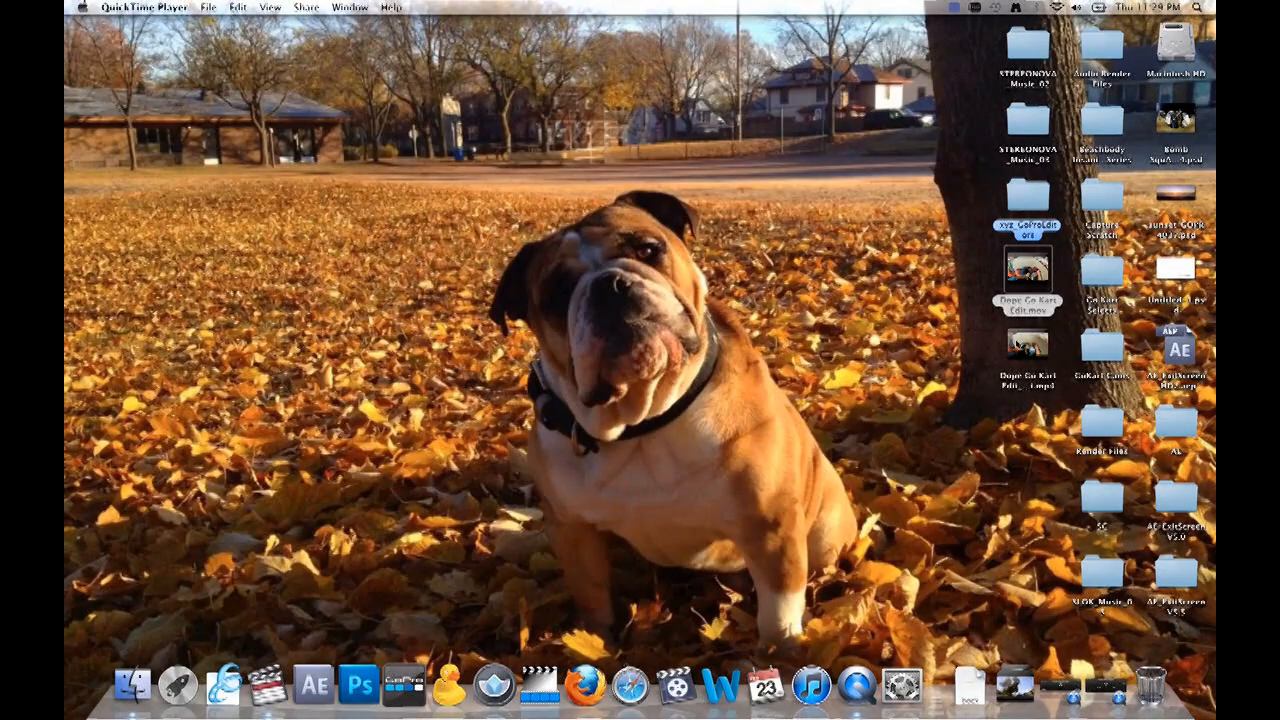
# - Compare the file information of Dope Go Kart Edit.mov and the compressed MP4 on the desktop, and open the MP4 for playback
pyautogui.click(1030, 364)
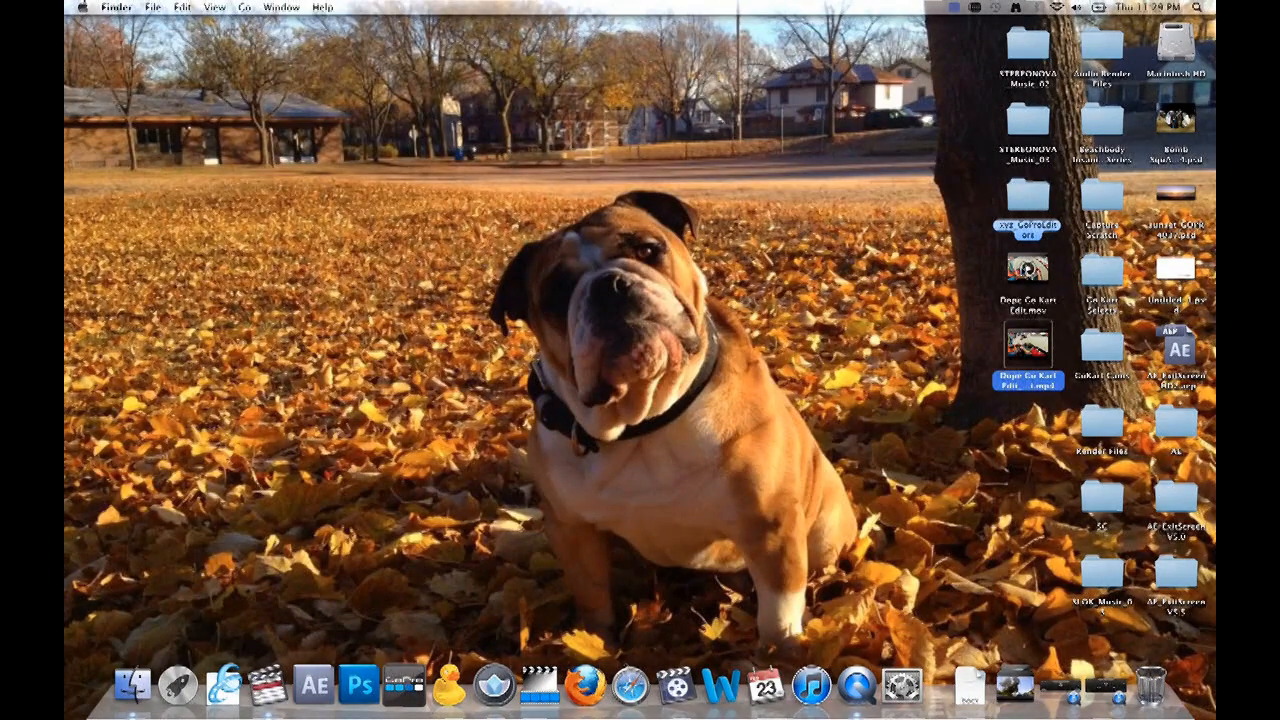
pyautogui.click(1043, 284)
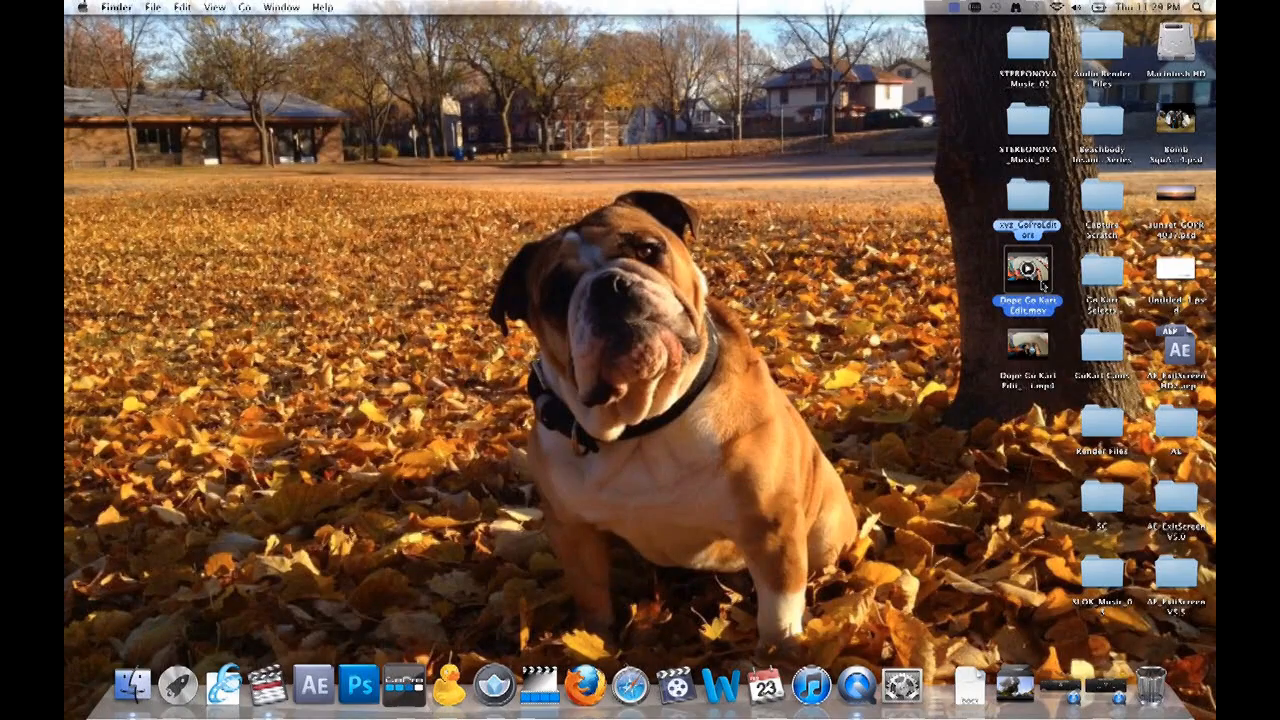
pyautogui.press('super+i')
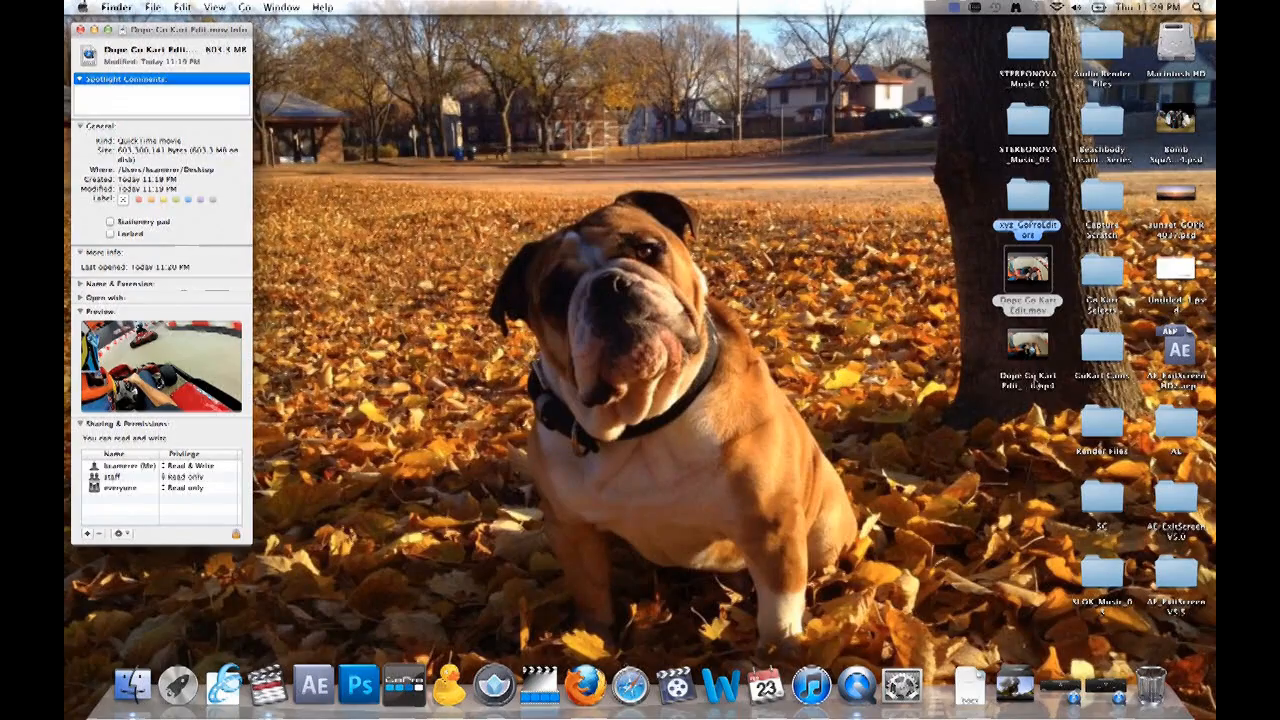
pyautogui.click(1043, 365)
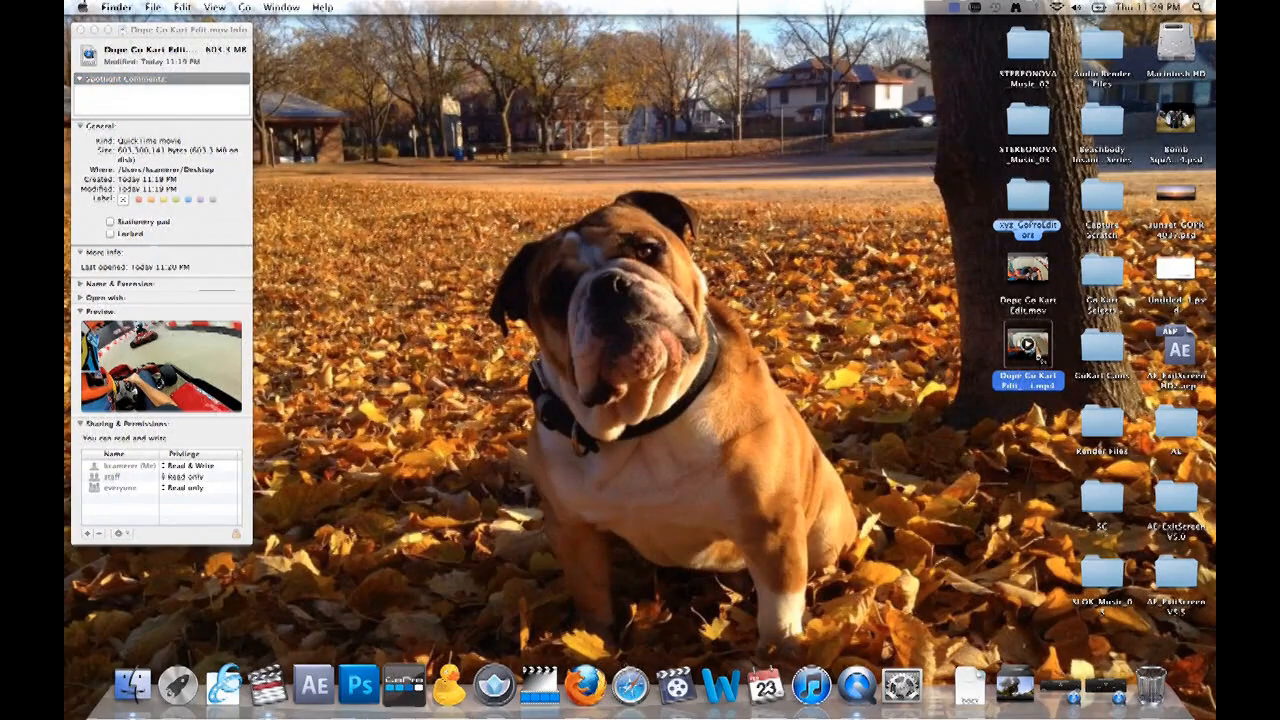
pyautogui.press('super+i')
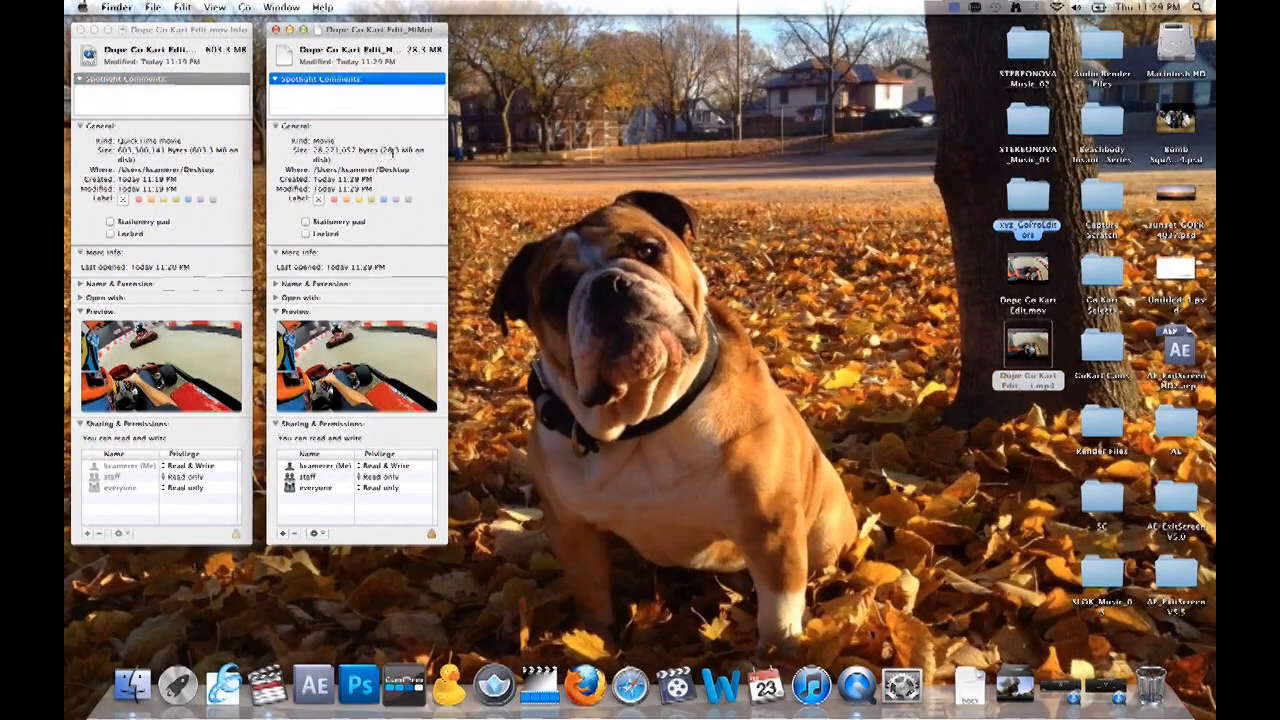
pyautogui.doubleClick(1028, 348)
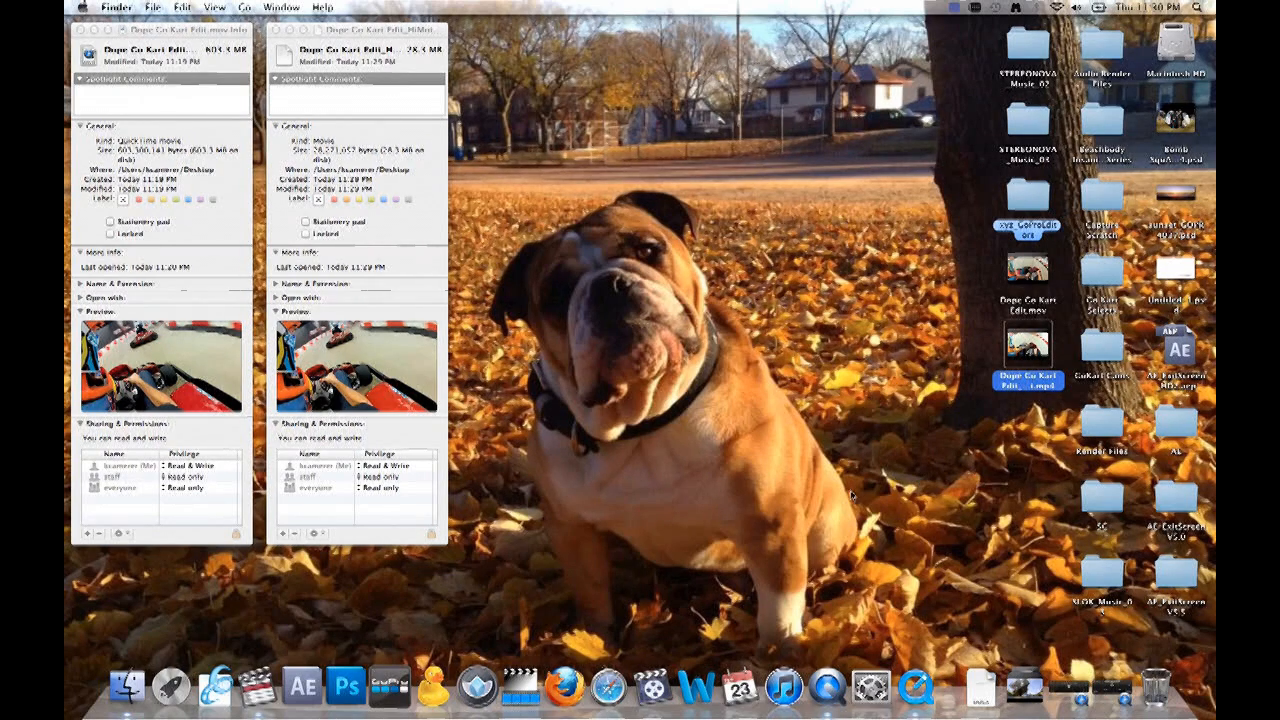
# - Switch to GoPro CineForm Studio to view its Import & Convert screen, and close the untitled window
pyautogui.click(390, 686)
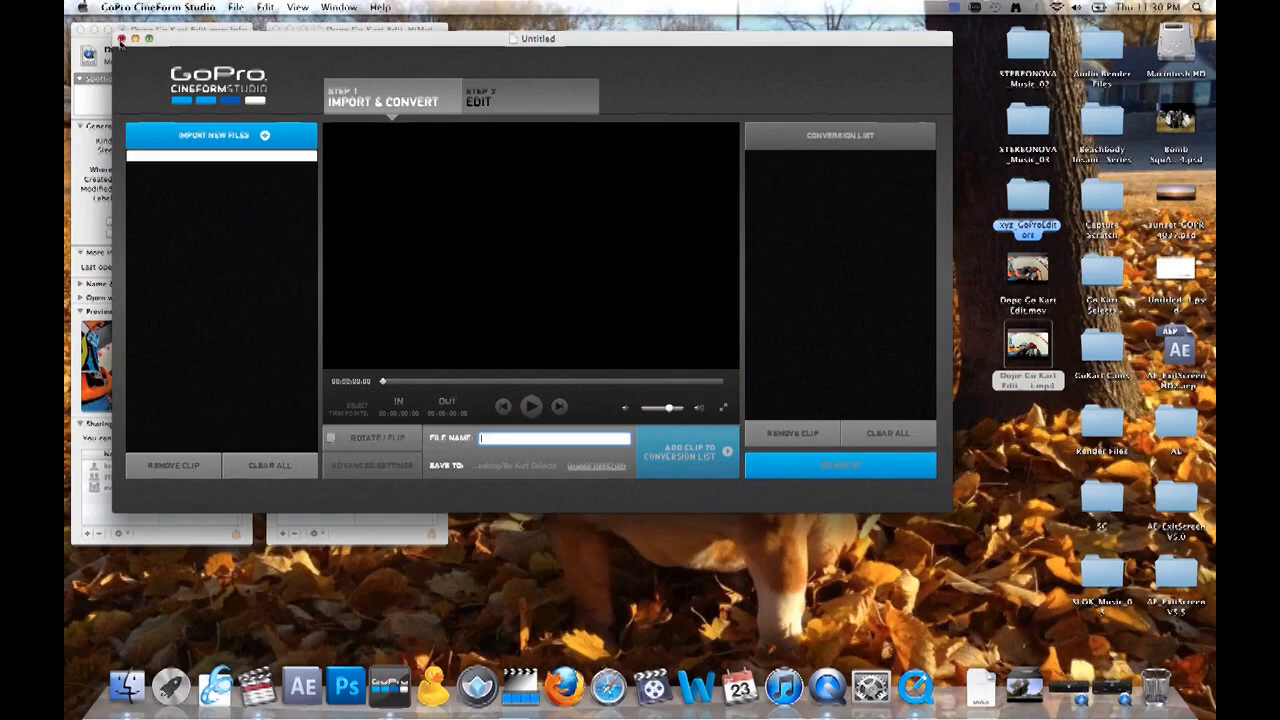
pyautogui.click(120, 39)
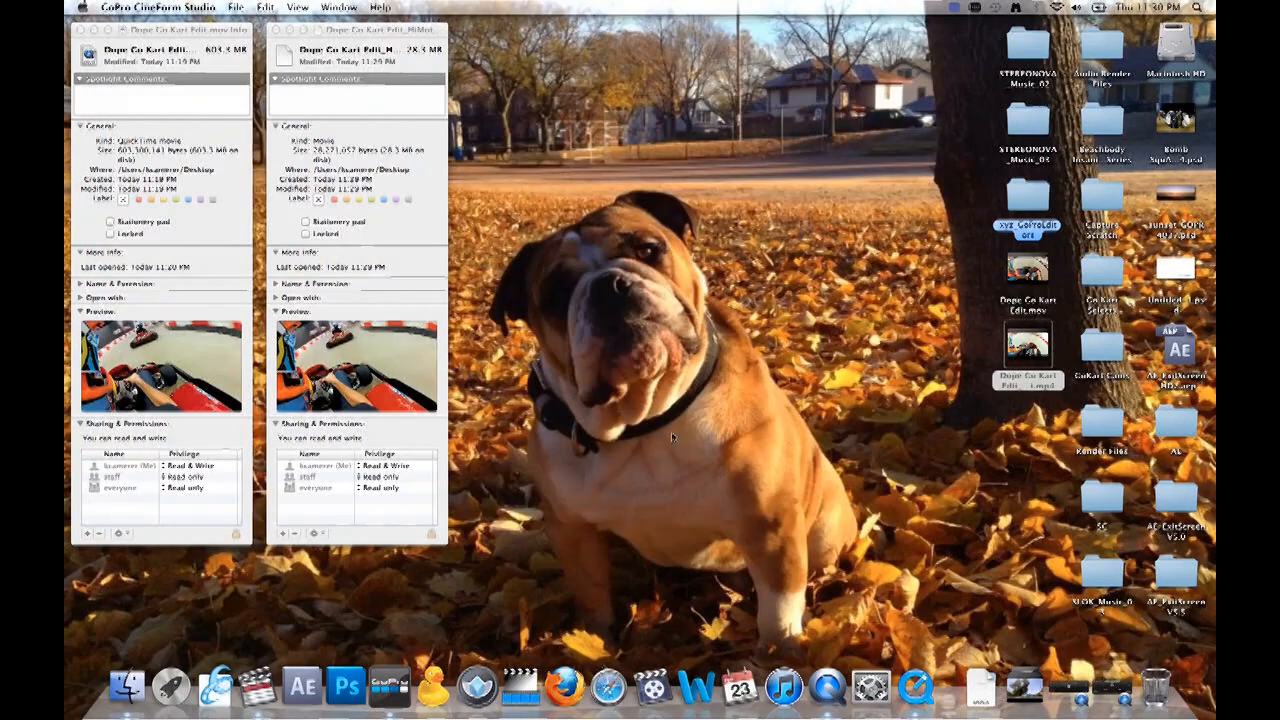
# - Switch to Final Cut Pro and review the general sequence settings of Dope Go Kart Edit, accepting them as they are
pyautogui.click(250, 698)
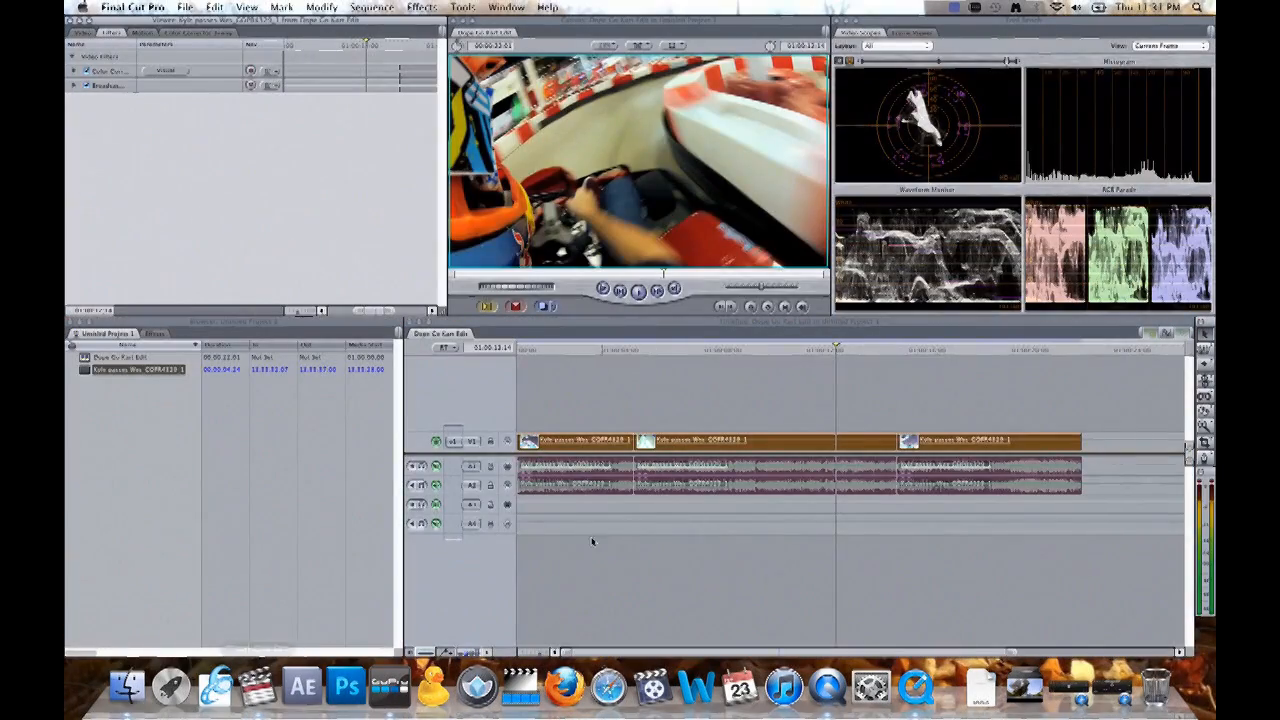
pyautogui.click(185, 8)
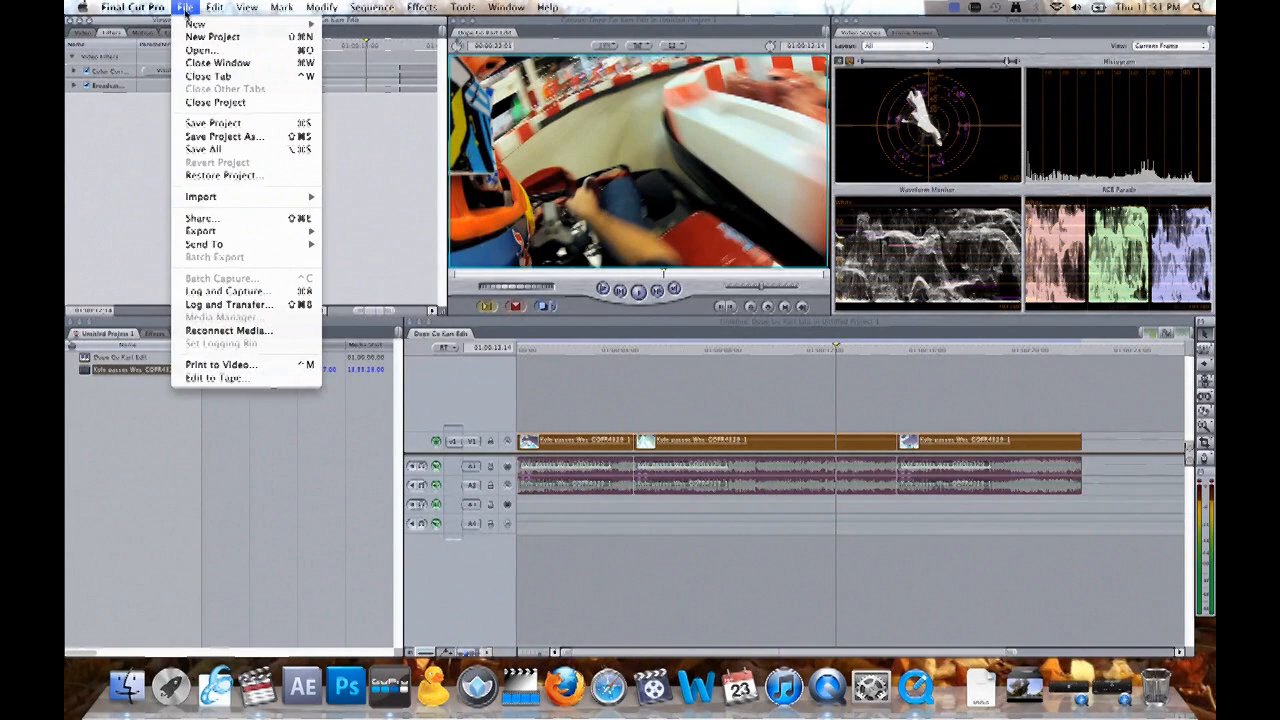
pyautogui.click(129, 176)
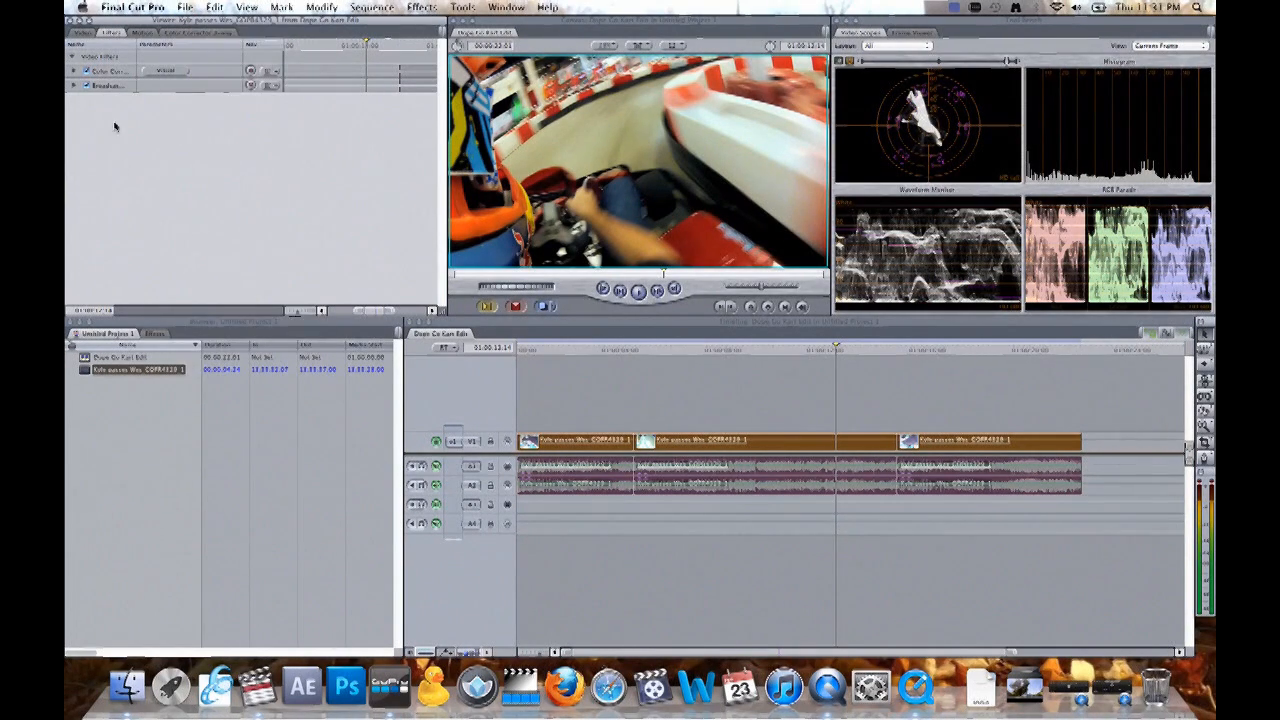
pyautogui.rightClick(101, 357)
pyautogui.click(135, 506)
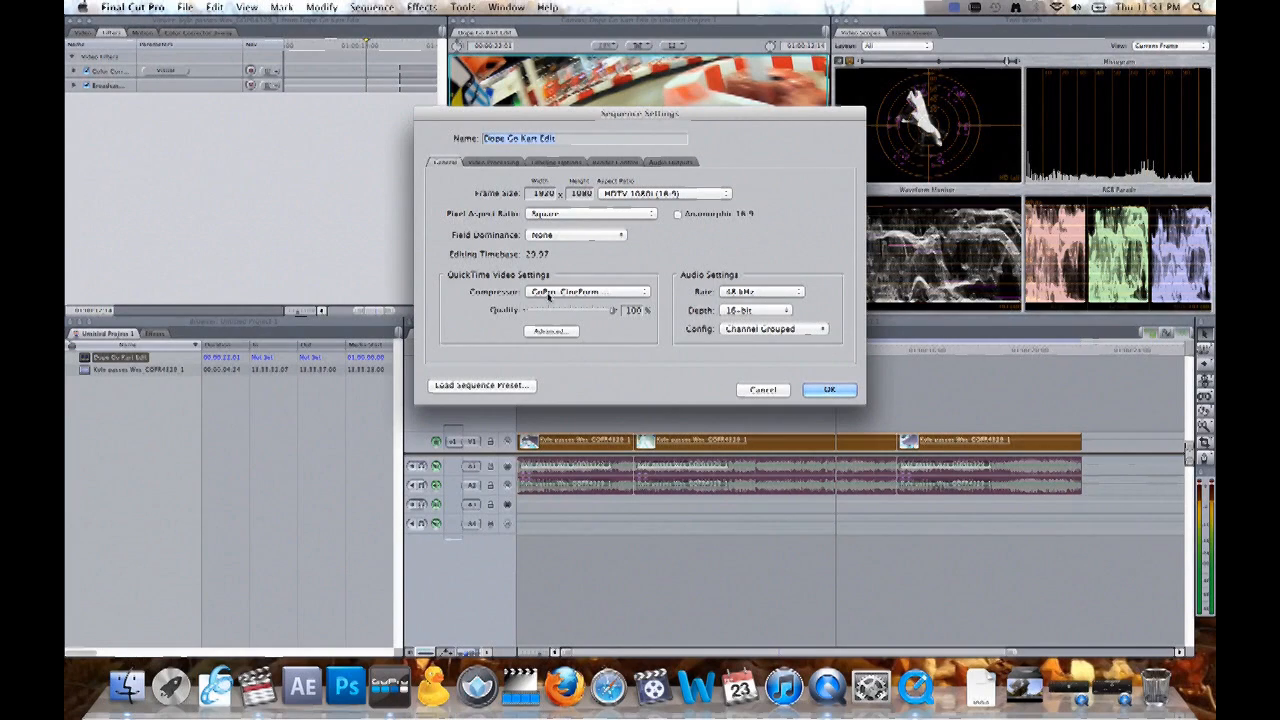
pyautogui.click(827, 389)
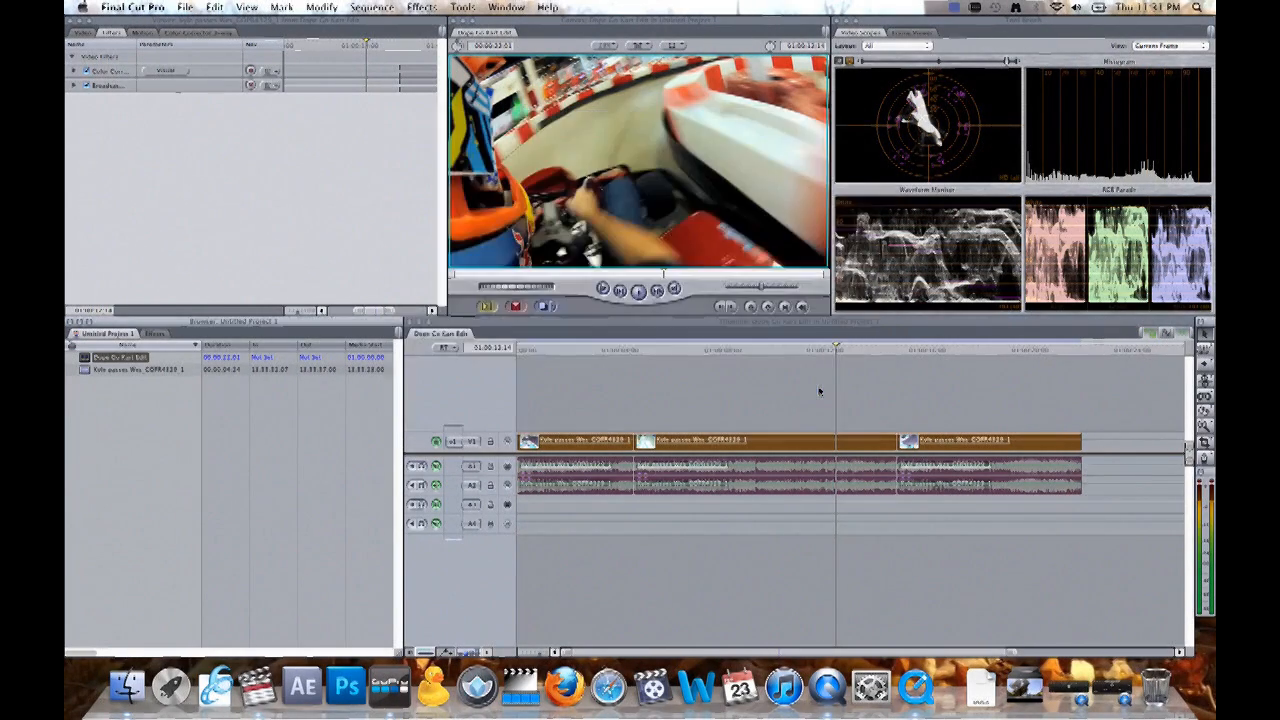